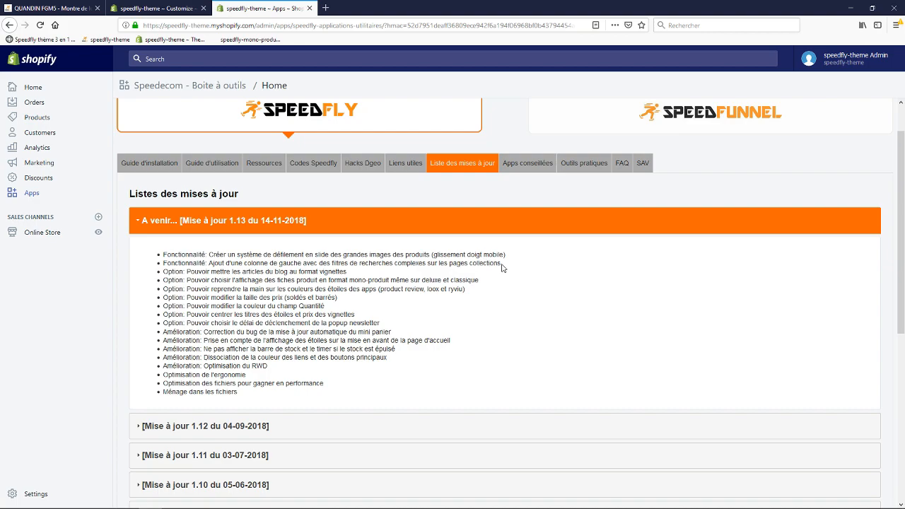
Open the QUANDIN FGM5 product page and cycle forward through its large images to check the slider.
click(56, 8)
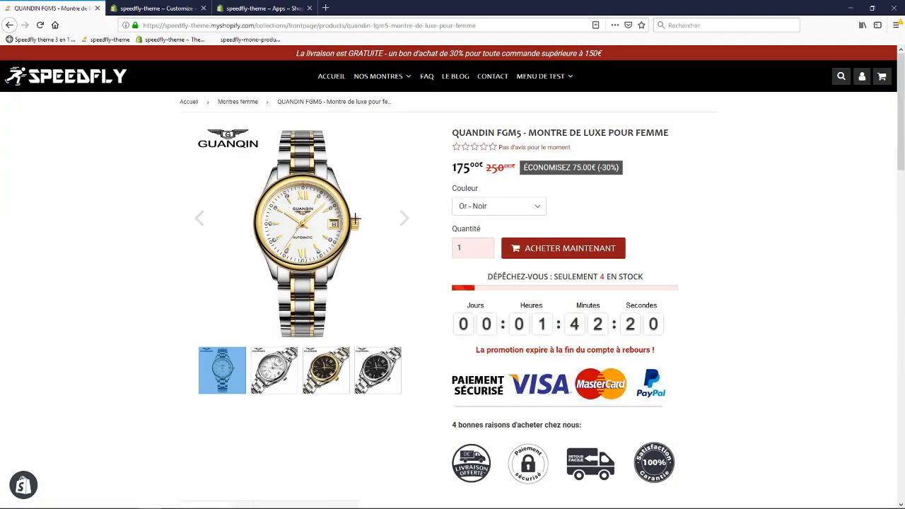
click(404, 219)
click(407, 226)
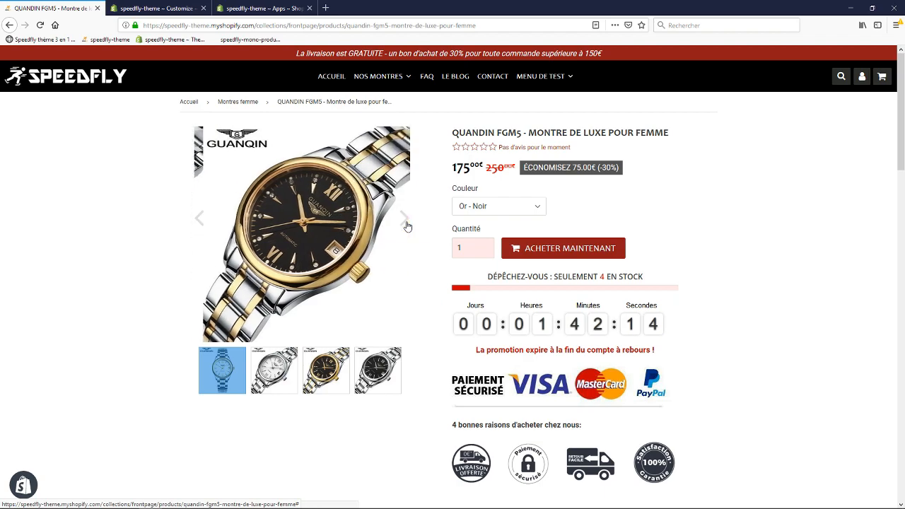
click(406, 225)
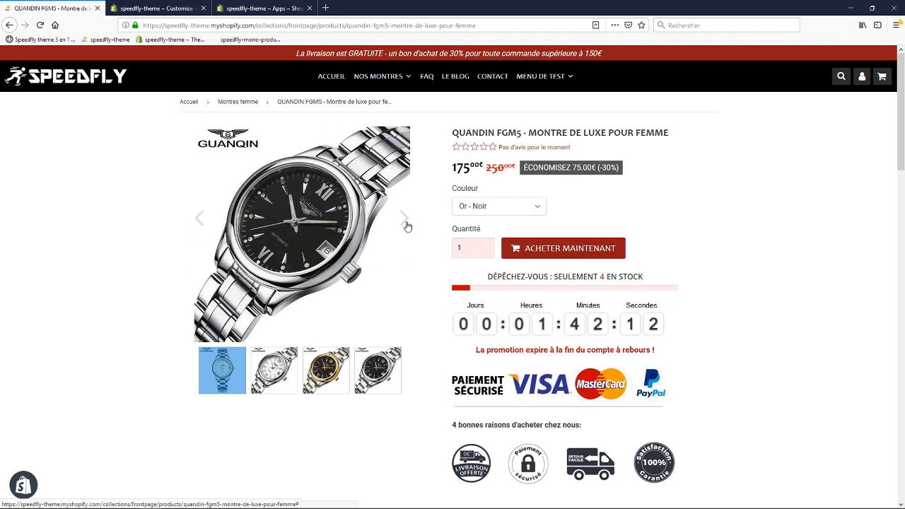
click(406, 225)
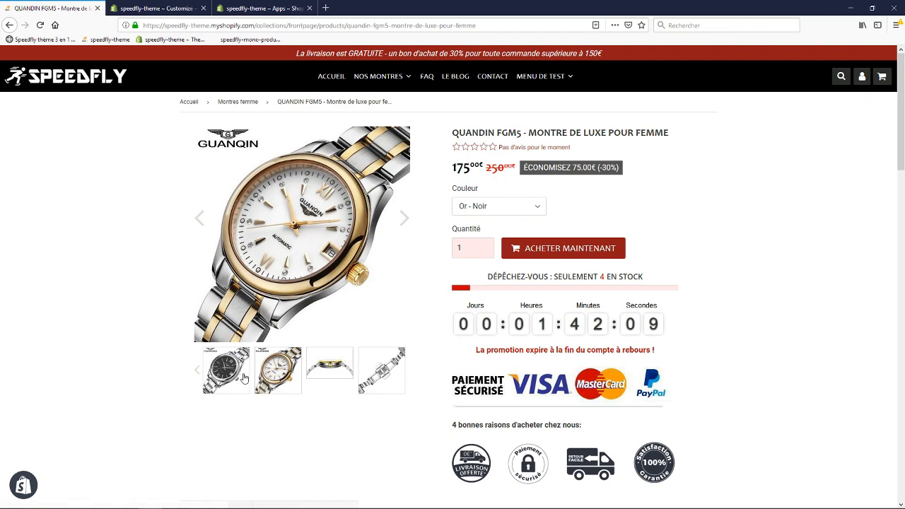
click(403, 224)
click(404, 220)
click(404, 221)
click(404, 221)
Display several QUANDIN FGM5 images from their thumbnails and return to the previous large image.
click(328, 370)
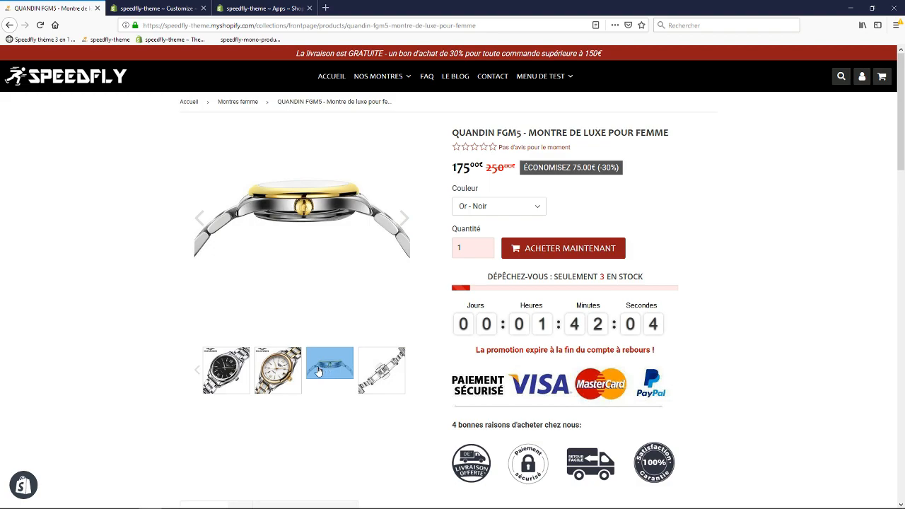
click(274, 371)
click(246, 368)
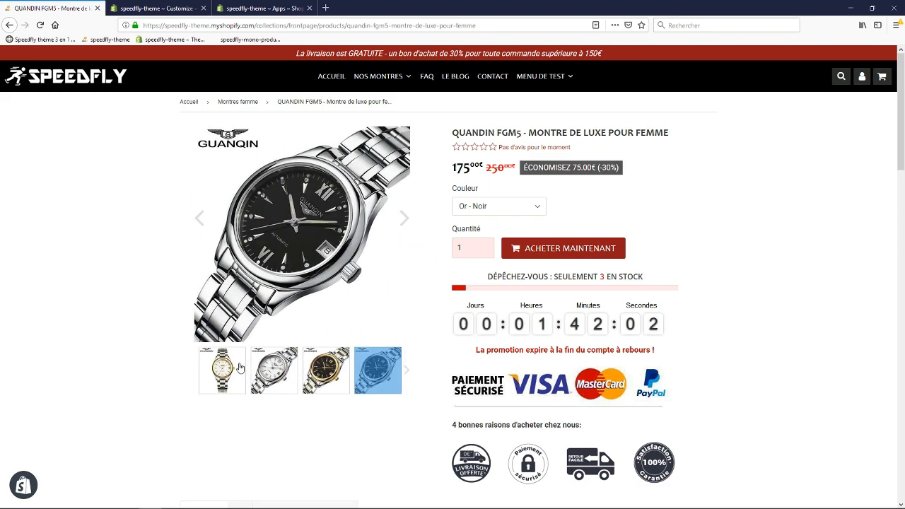
click(202, 223)
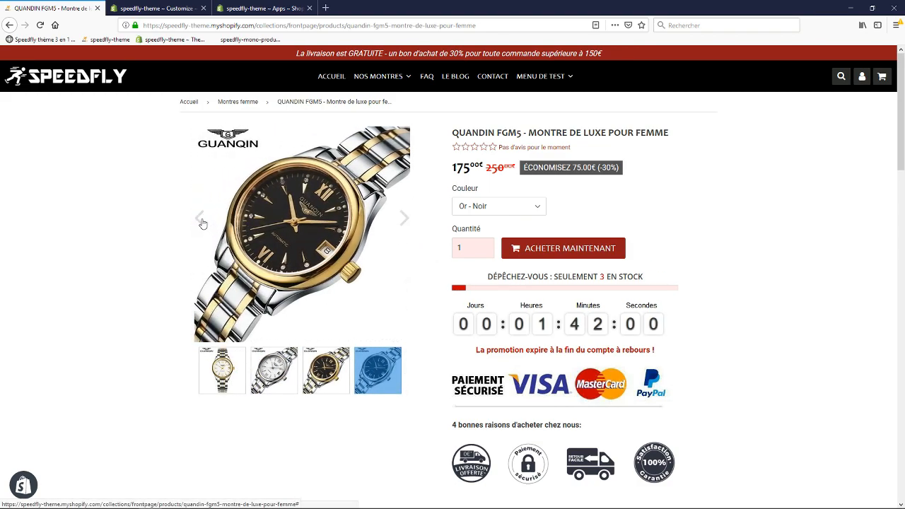
click(173, 499)
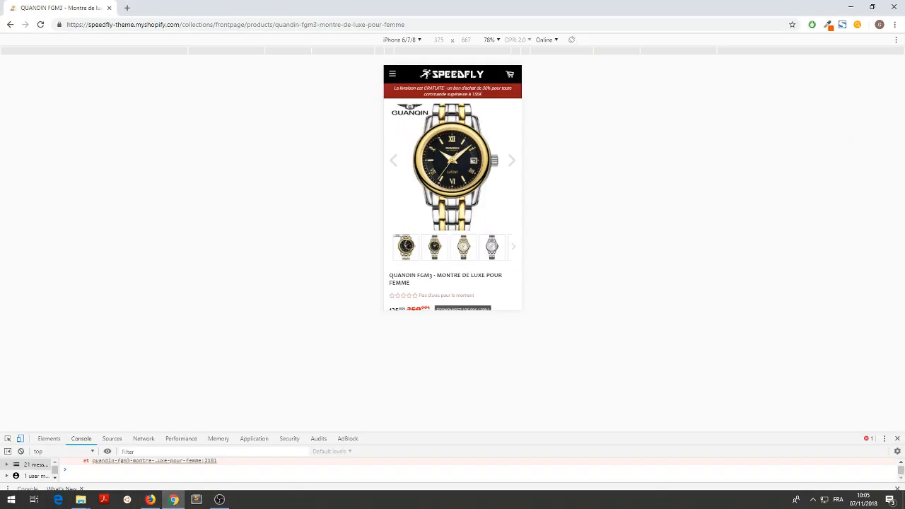
drag(475, 143, 417, 147)
drag(475, 146, 375, 160)
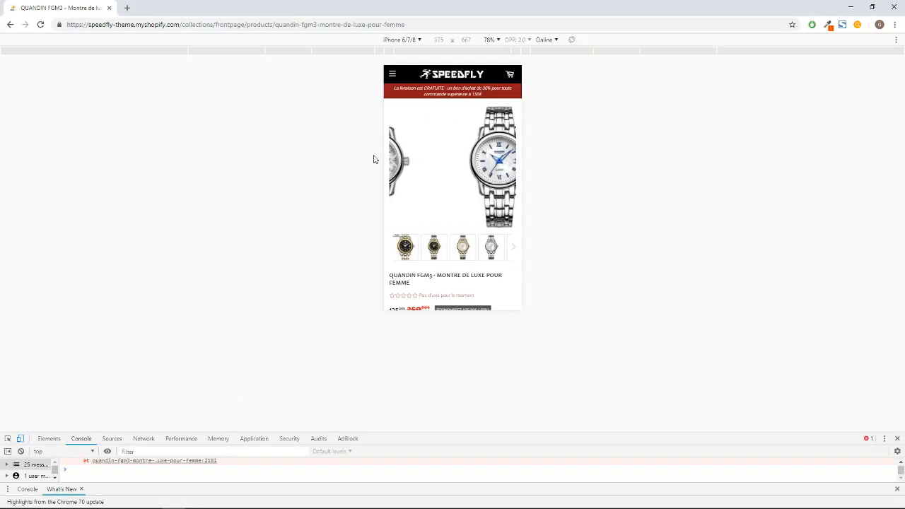
mouse_move(466, 151)
mouse_down()
mouse_move(515, 152)
mouse_move(418, 153)
mouse_move(472, 152)
mouse_move(475, 166)
mouse_up()
mouse_move(477, 244)
mouse_down()
mouse_move(427, 249)
mouse_move(467, 246)
mouse_up()
Check thumbnail navigation in the mobile preview by displaying several QUANDIN FGM3 images in turn.
click(462, 245)
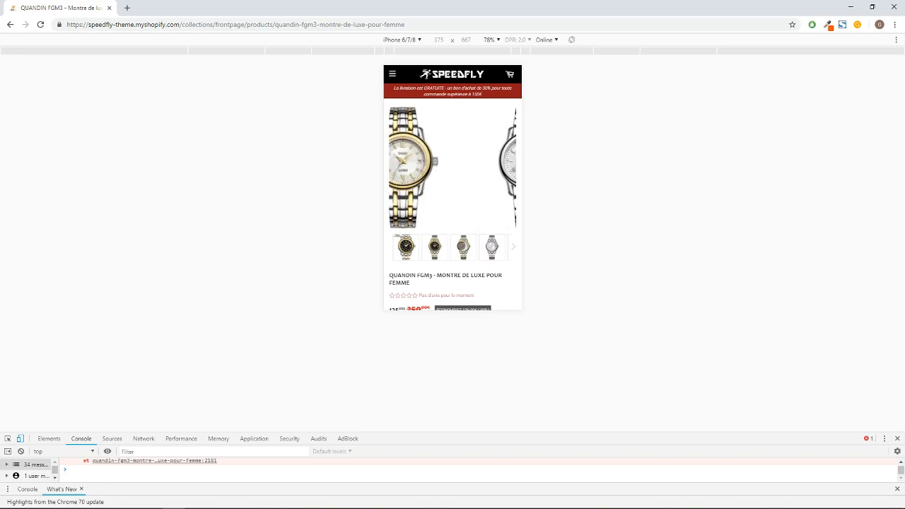
click(417, 249)
click(434, 250)
click(464, 251)
click(485, 248)
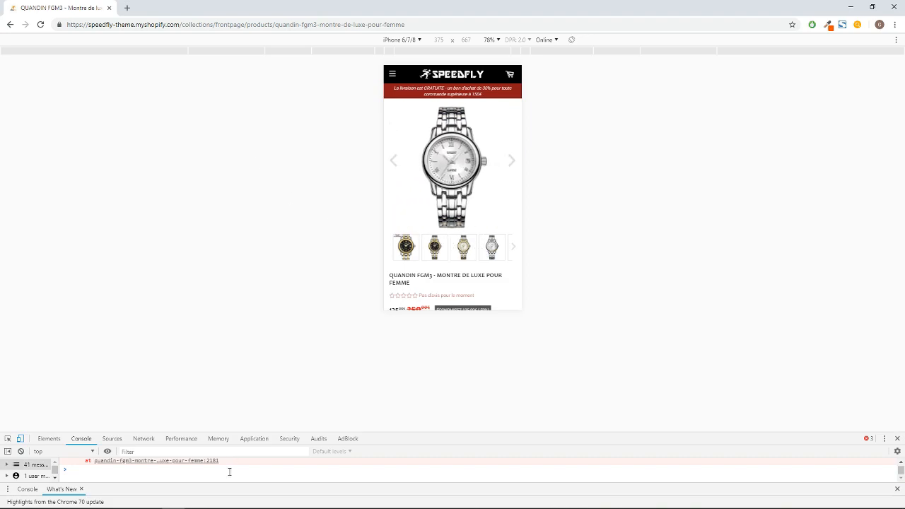
Return to the storefront in Firefox and open the Montres femme collection page.
click(151, 500)
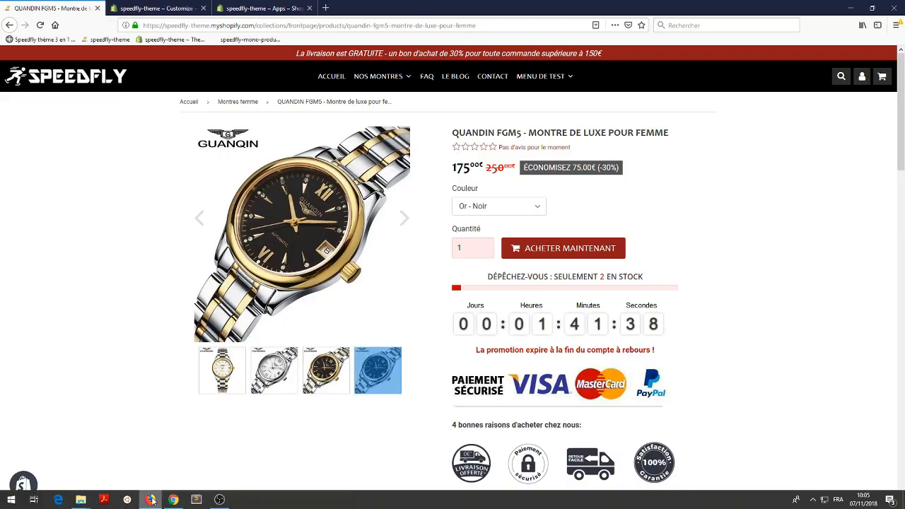
click(255, 9)
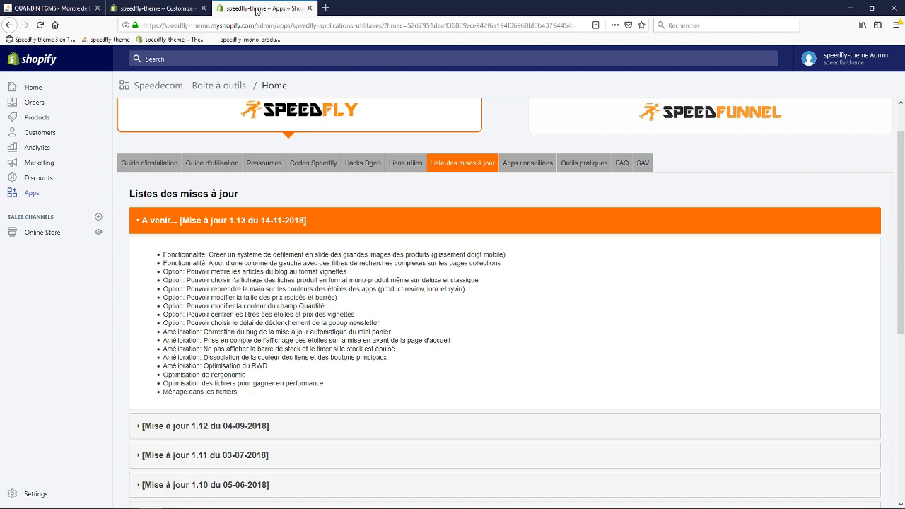
click(162, 8)
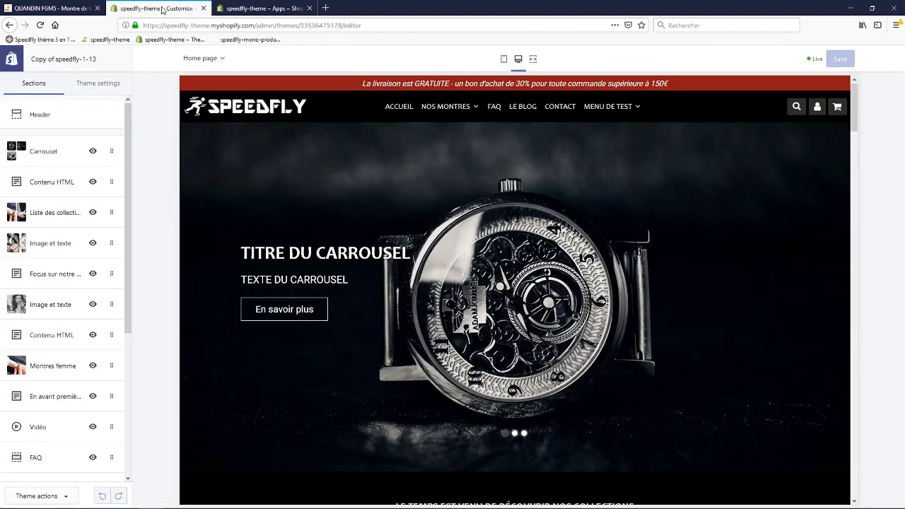
click(64, 9)
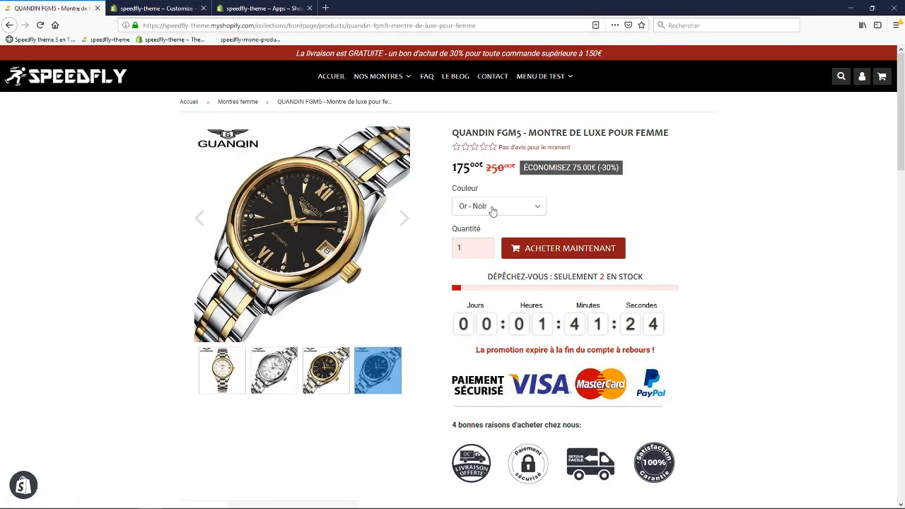
mouse_move(385, 80)
click(385, 114)
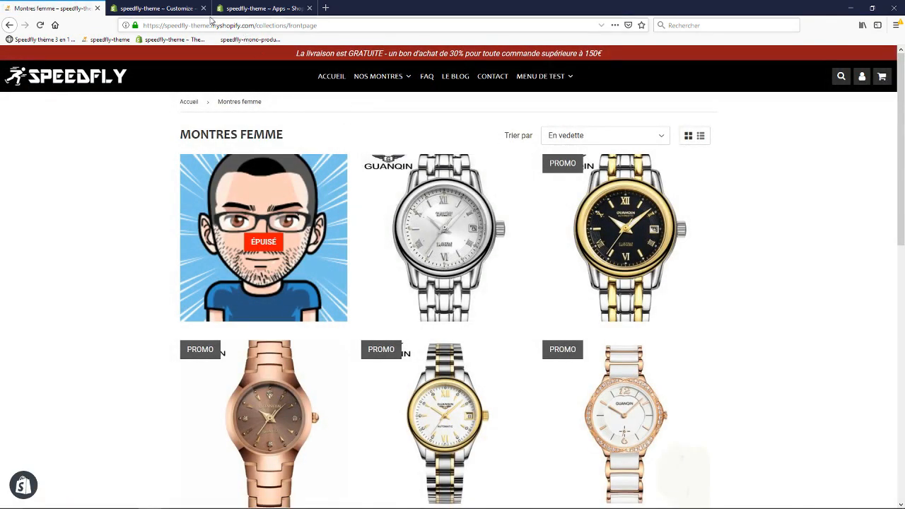
Load the Montres femme collection in the theme editor and open its Collection section settings.
click(166, 8)
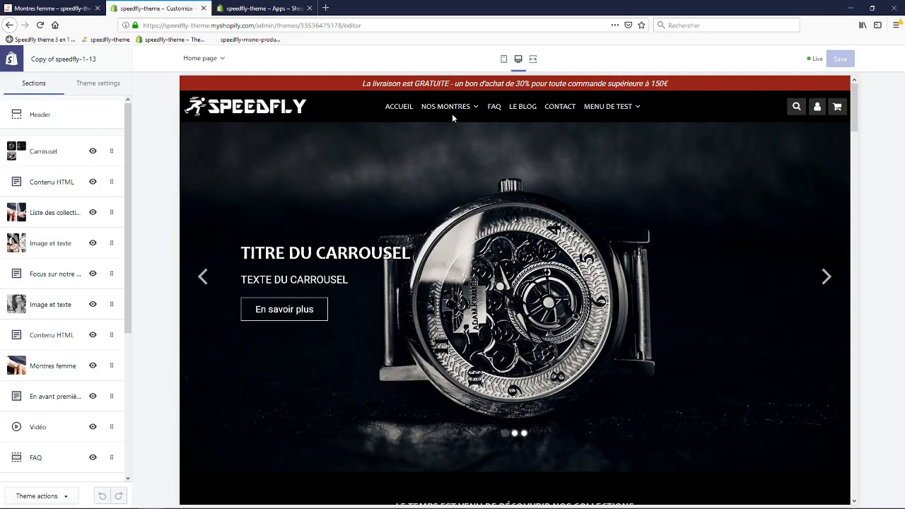
mouse_move(449, 107)
click(458, 141)
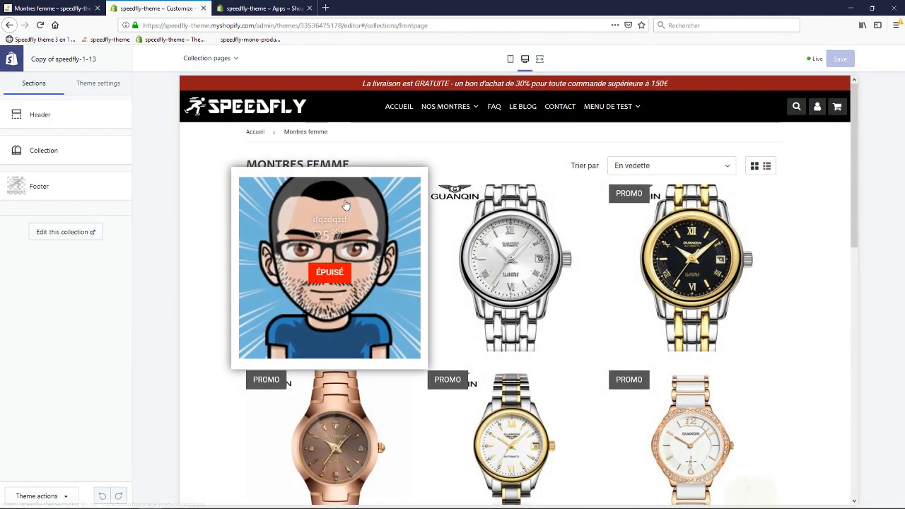
click(56, 159)
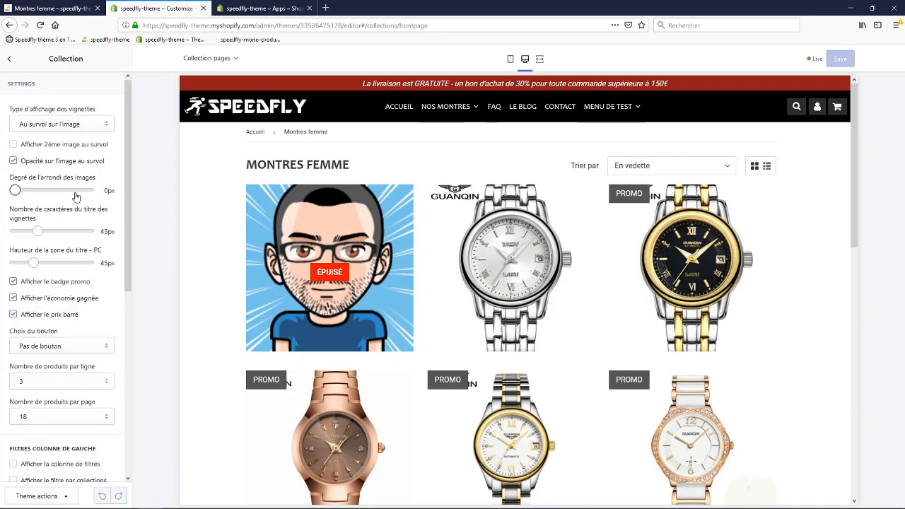
Enable the filter column and the filter by collections for collection pages, and save the theme.
scroll(70, 185, down, 8)
scroll(75, 193, up, 4)
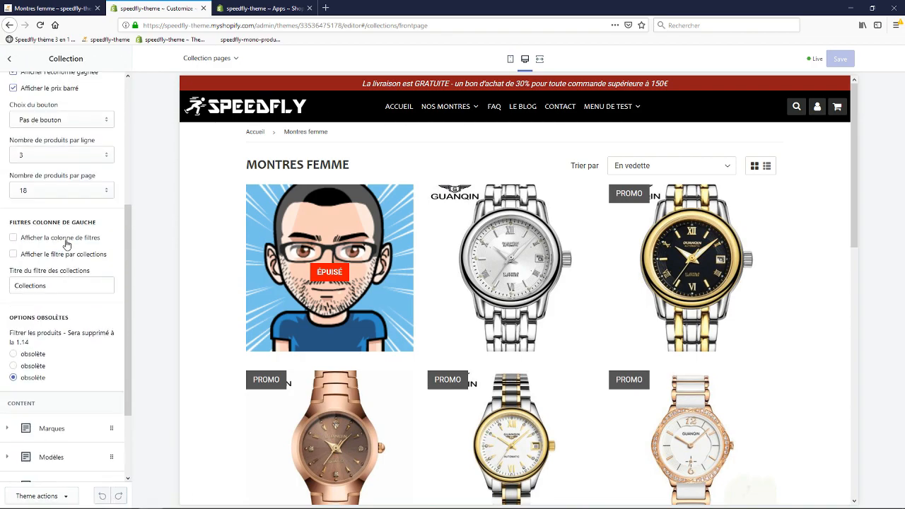
scroll(62, 165, down, 3)
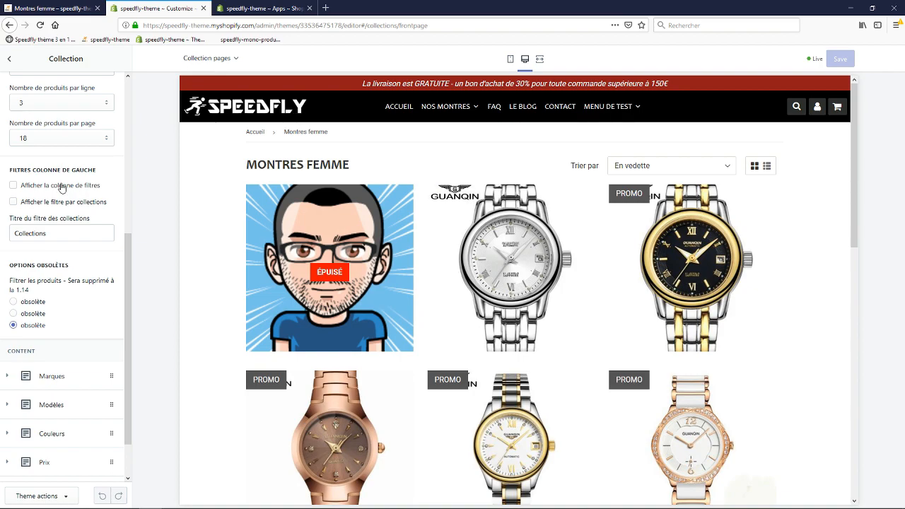
click(60, 188)
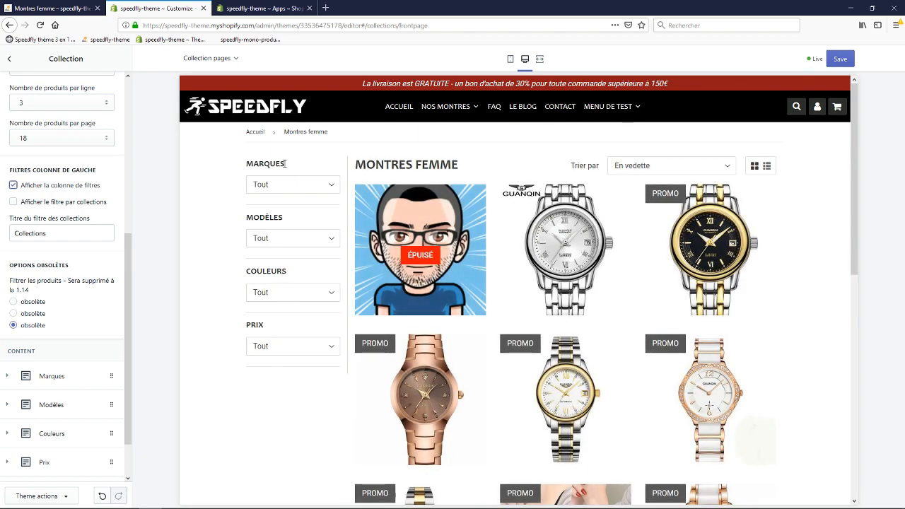
click(73, 206)
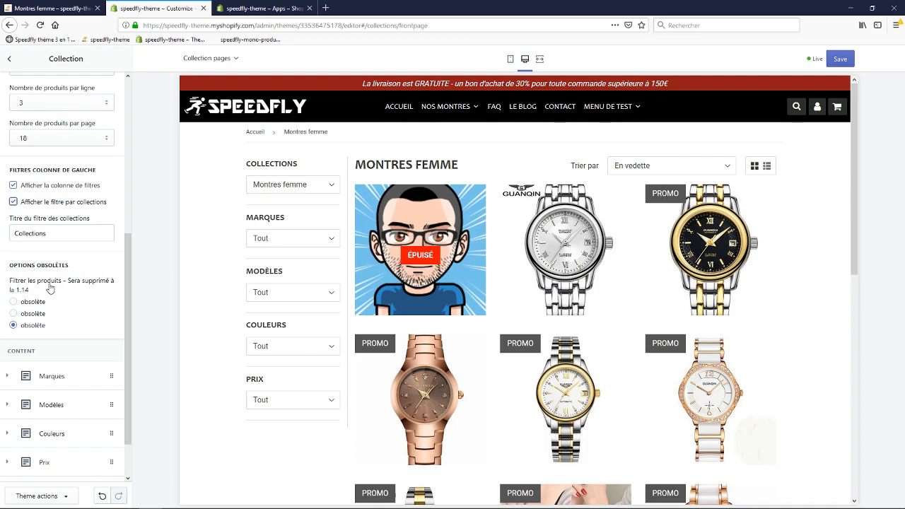
click(839, 59)
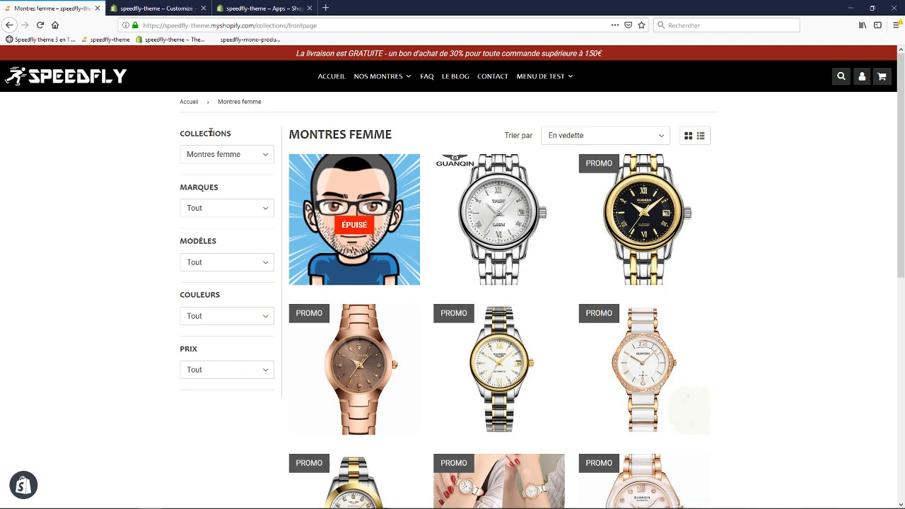
Test the storefront's Collections filter by alternating between Montres homme and Montres femme, ending on Montres femme.
click(225, 160)
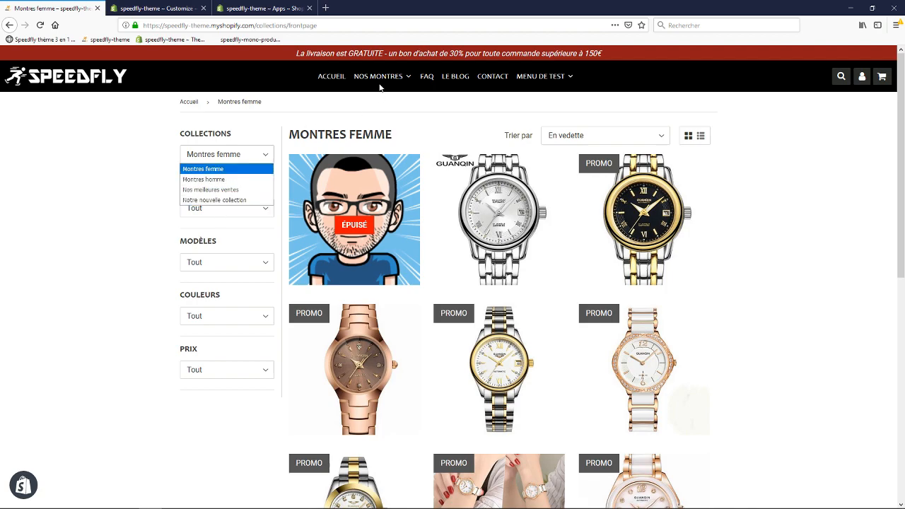
mouse_move(383, 81)
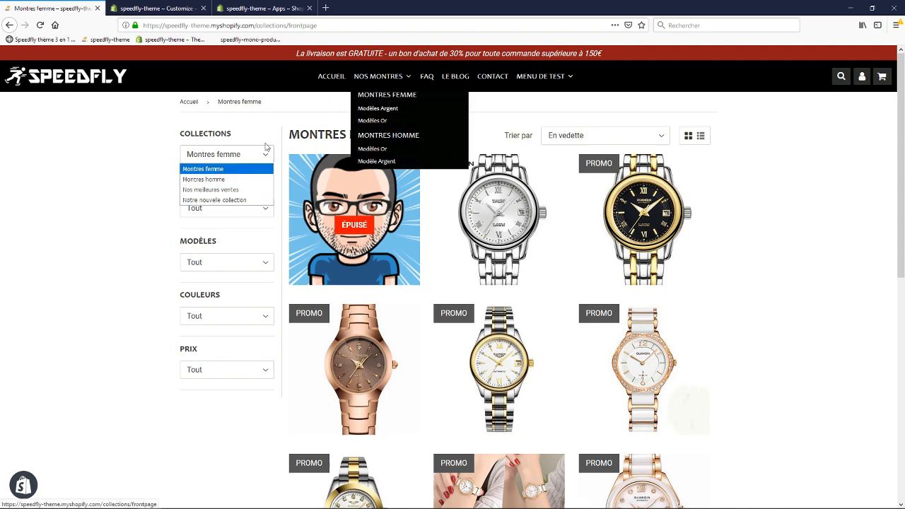
click(207, 183)
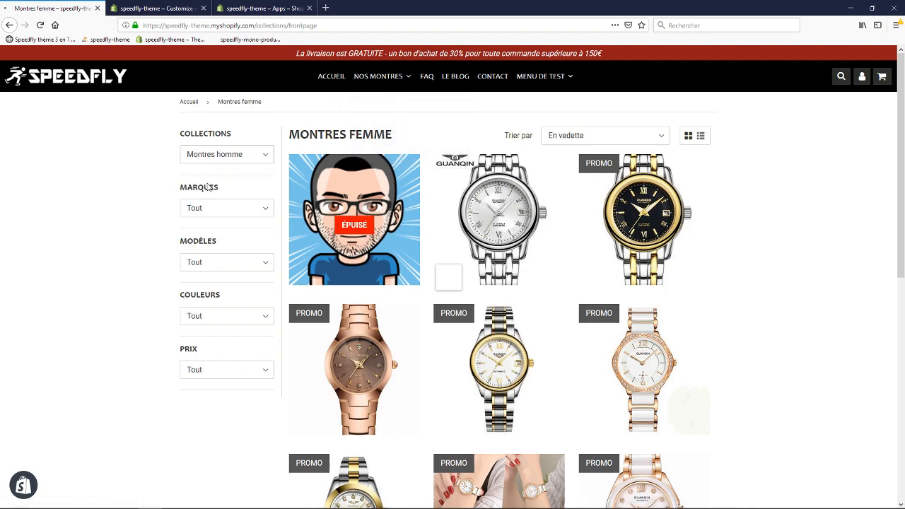
click(219, 154)
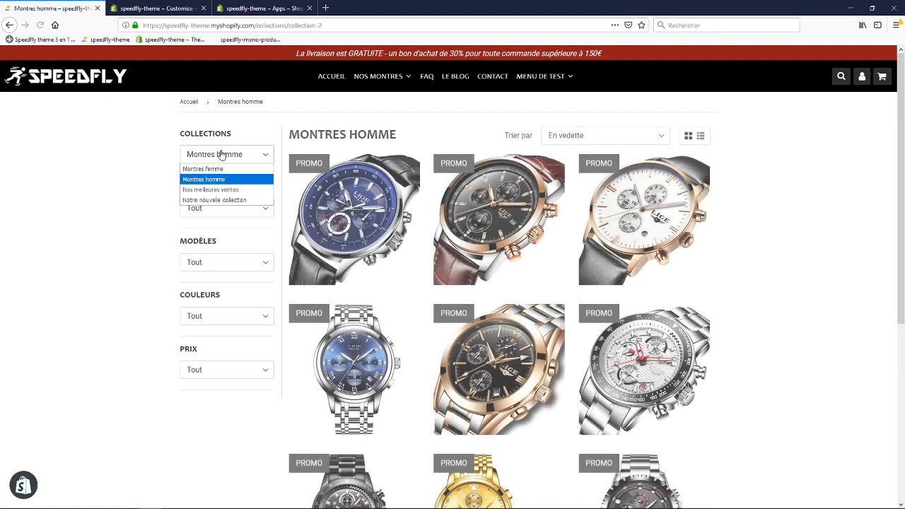
click(212, 165)
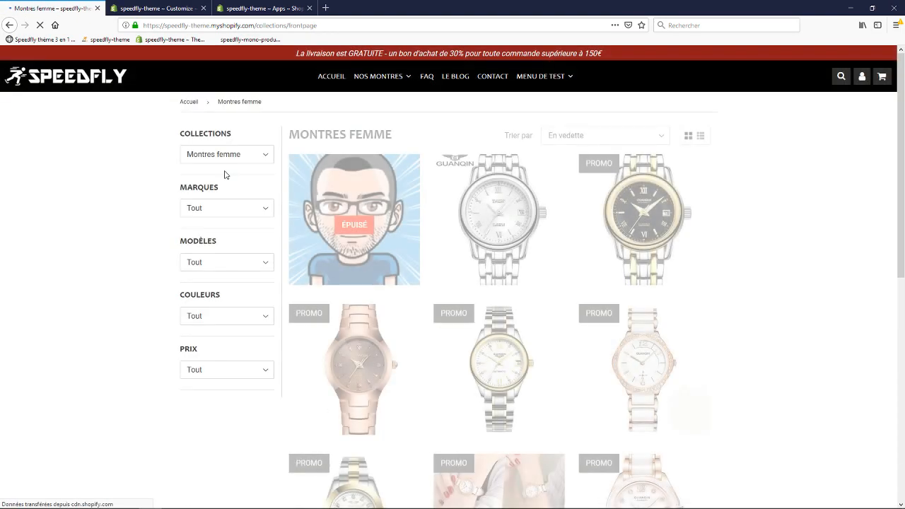
click(219, 154)
click(212, 177)
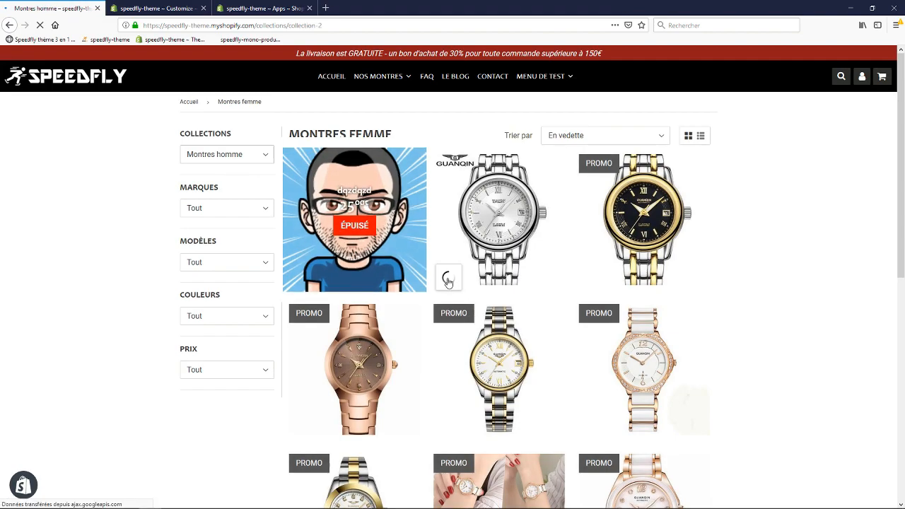
click(248, 159)
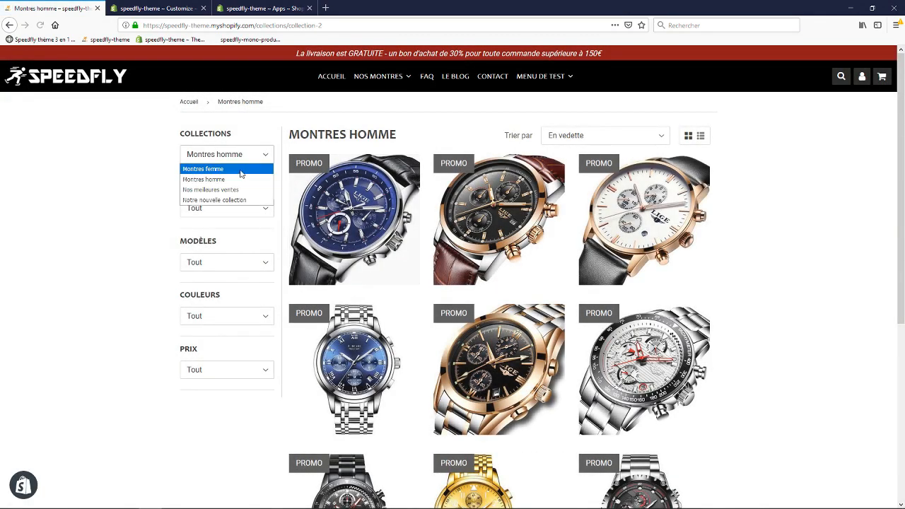
click(240, 166)
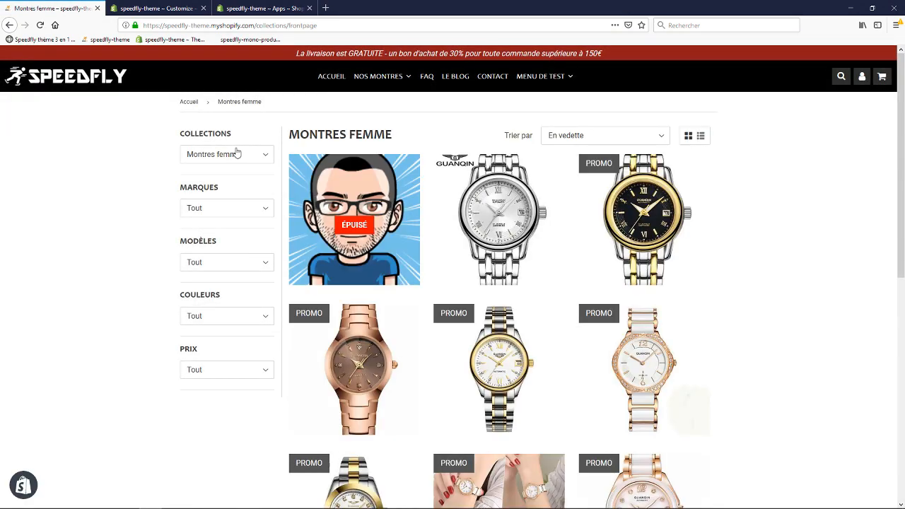
Expand the Marques filter block in the theme editor's Collection settings and examine its title and tag list.
click(154, 8)
scroll(71, 212, down, 2)
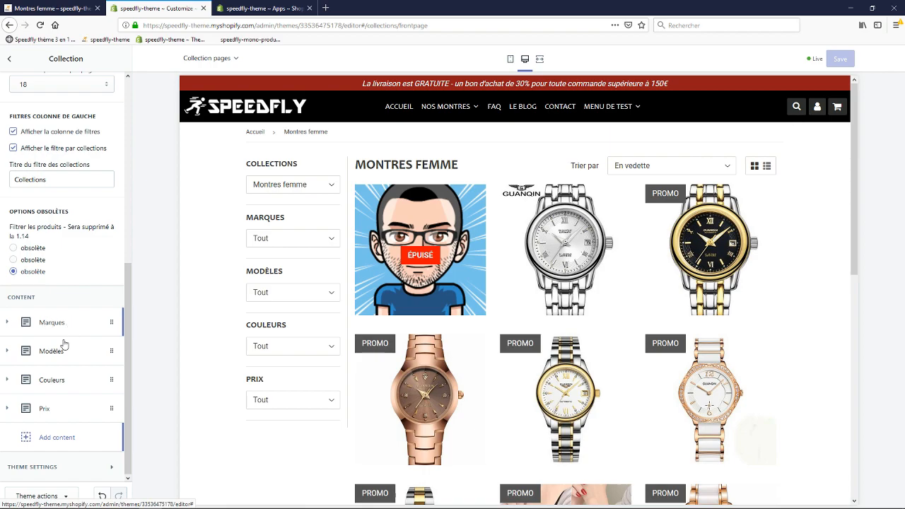
click(8, 327)
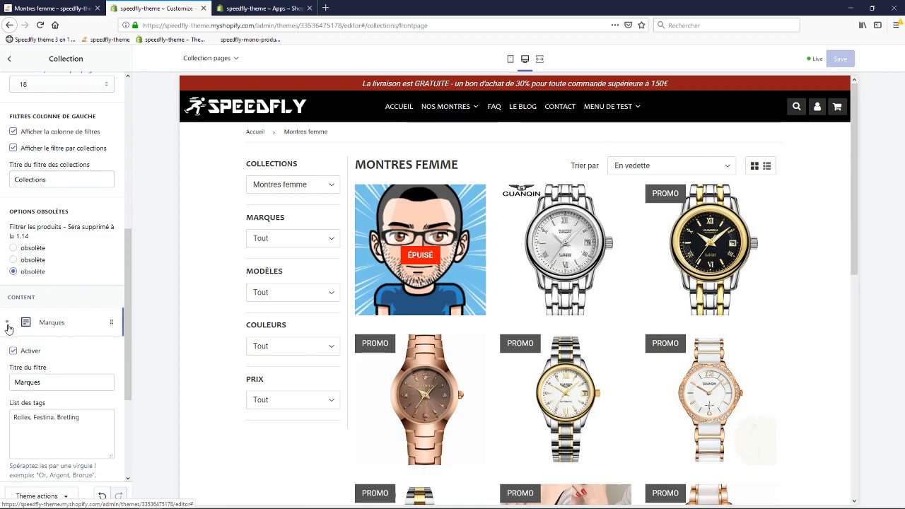
scroll(28, 269, down, 3)
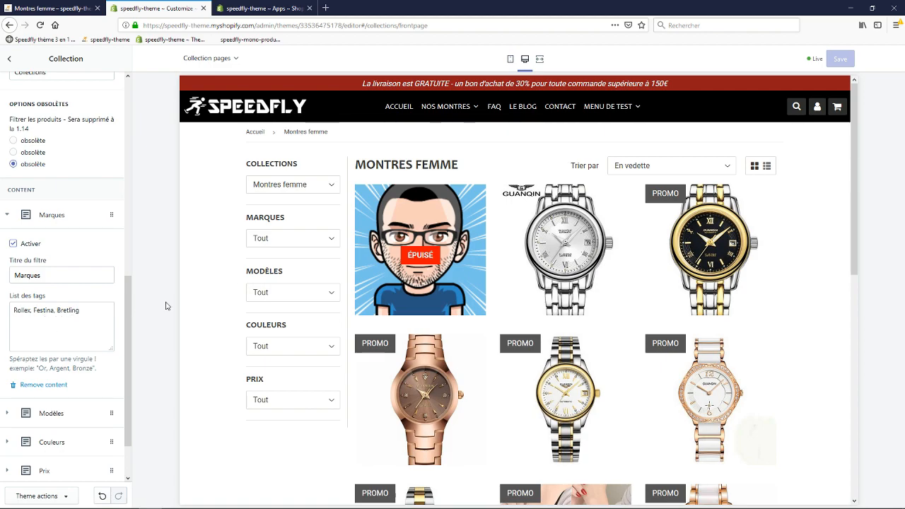
Examine the brand options offered by the Marques filter in the theme editor's preview.
click(280, 240)
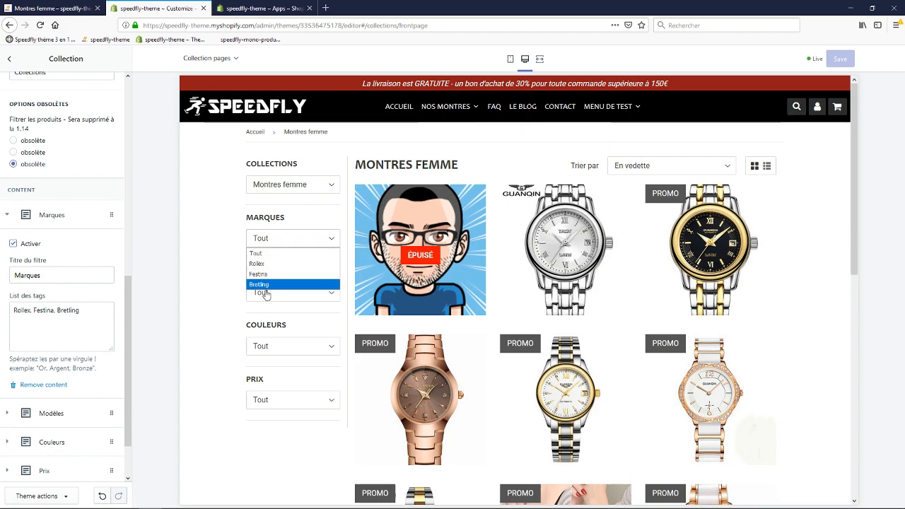
click(219, 224)
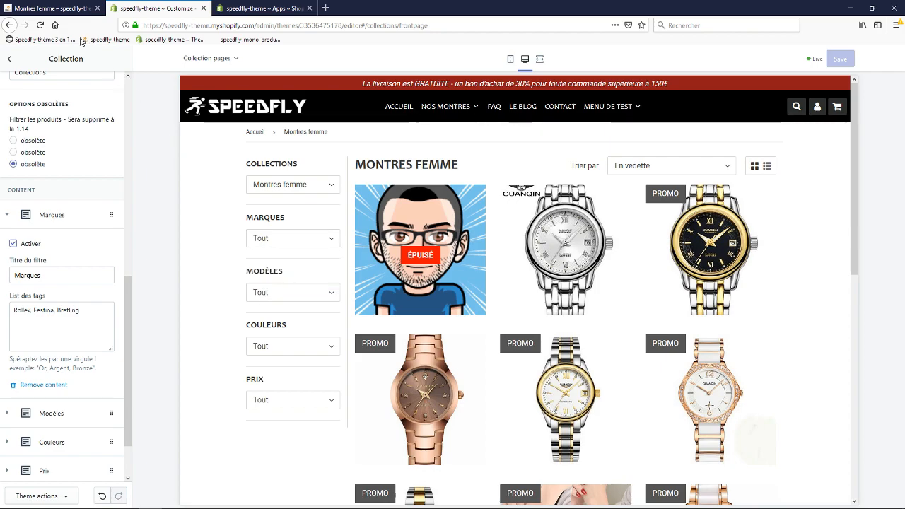
click(60, 8)
click(150, 14)
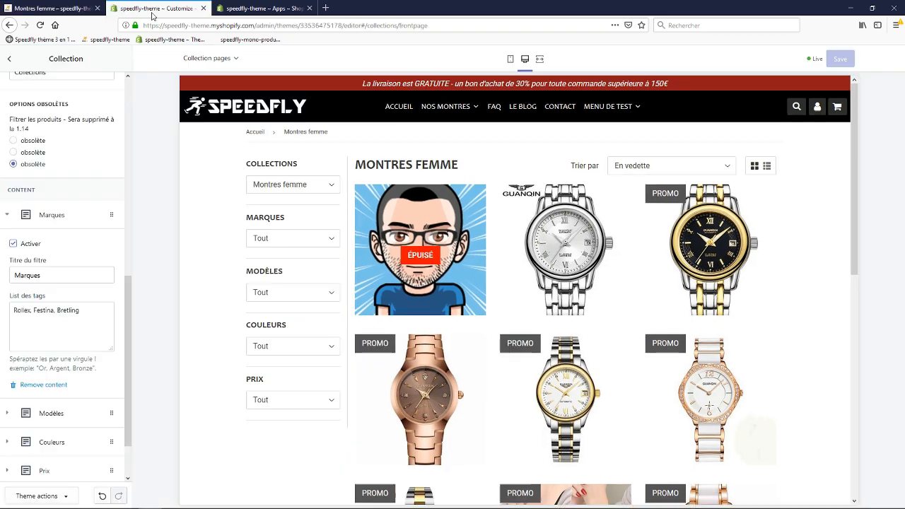
Leave the Collection section settings and open the Shopify admin's product list in a new browser tab.
scroll(41, 138, up, 10)
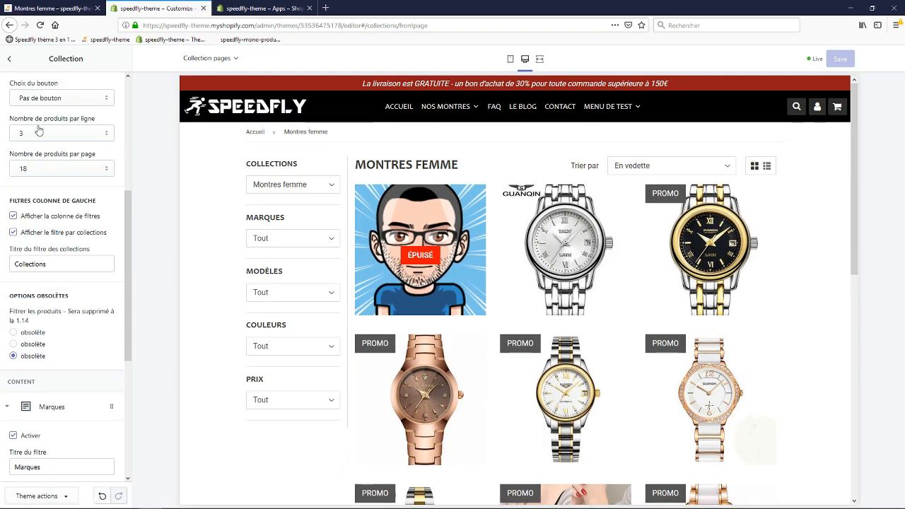
click(12, 65)
middle_click(13, 65)
click(266, 6)
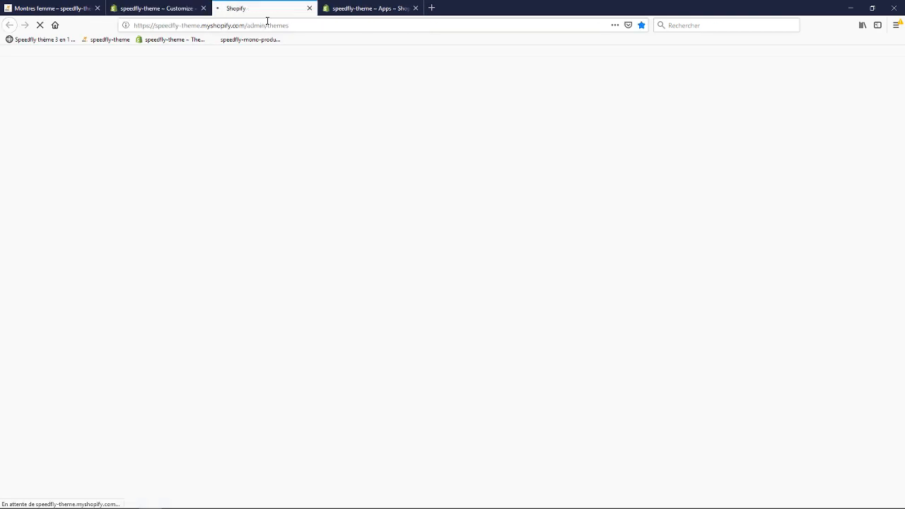
click(43, 118)
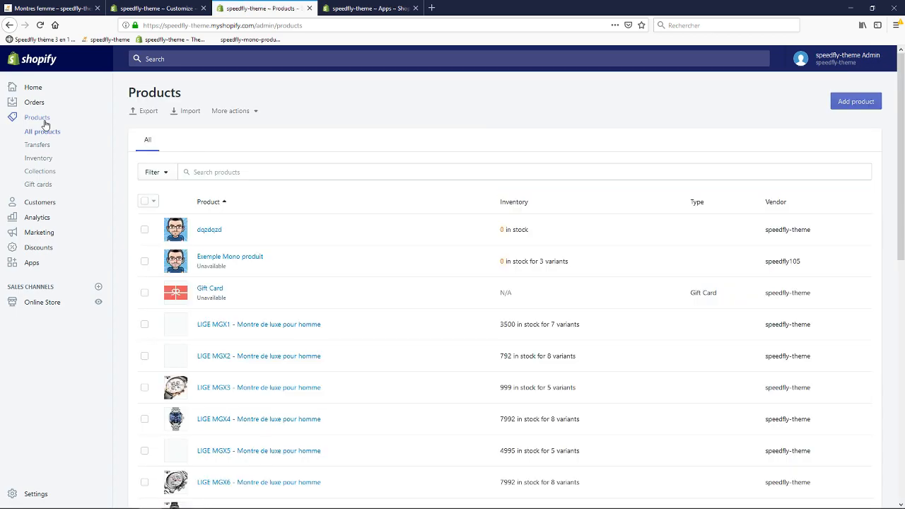
Open the product QUANDIN FGM4 - Montre de luxe pour femme and examine its tags.
scroll(248, 376, down, 5)
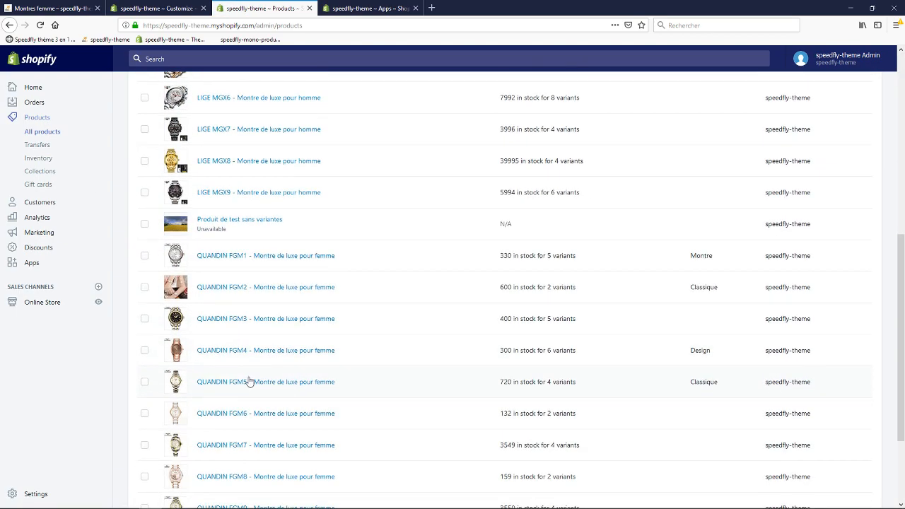
click(241, 354)
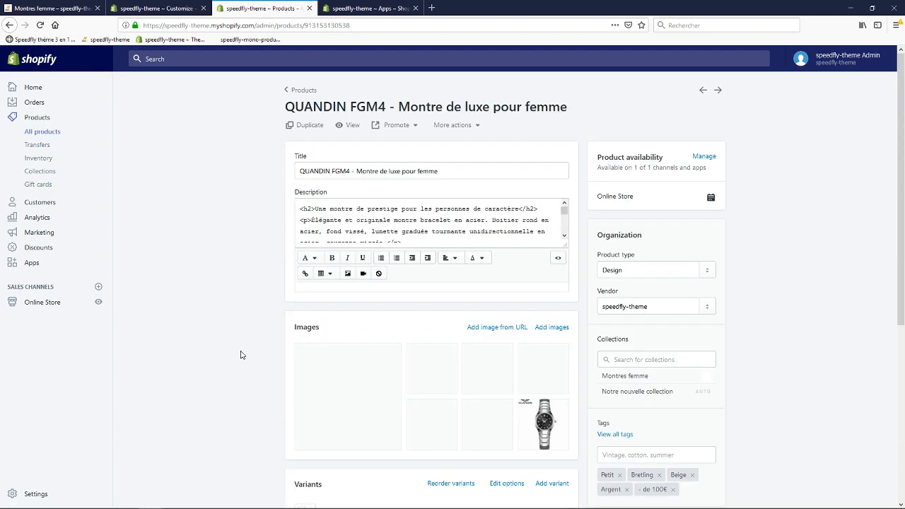
scroll(495, 379, down, 5)
scroll(670, 395, down, 3)
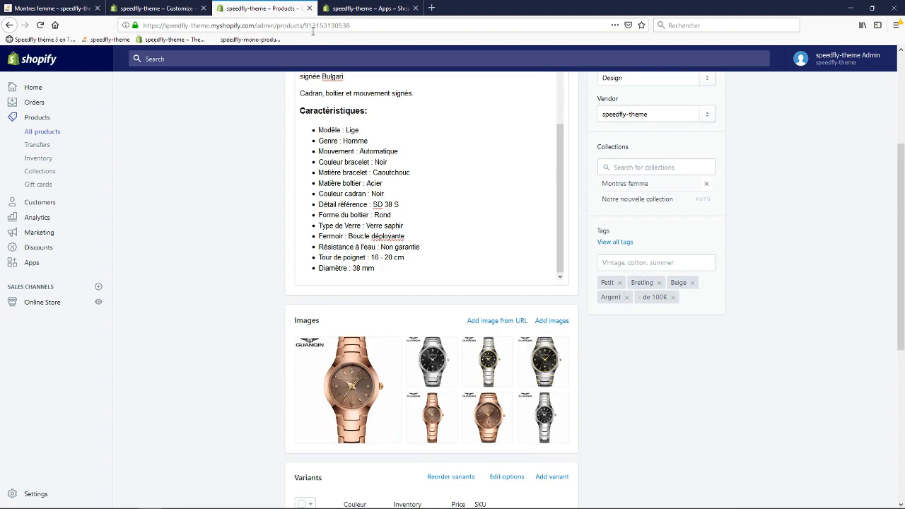
Test the storefront's Marques filter on Montres femme with Bretling, and reset it to Tout.
click(157, 7)
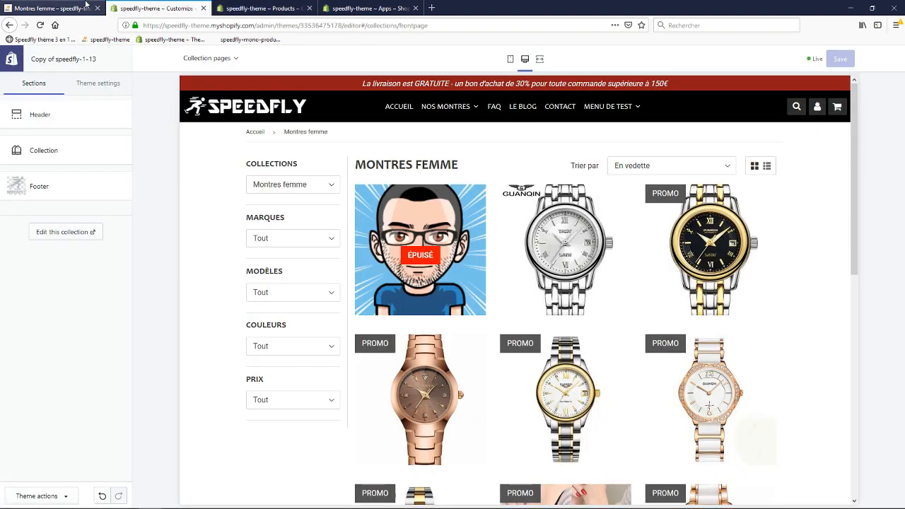
click(84, 6)
click(217, 212)
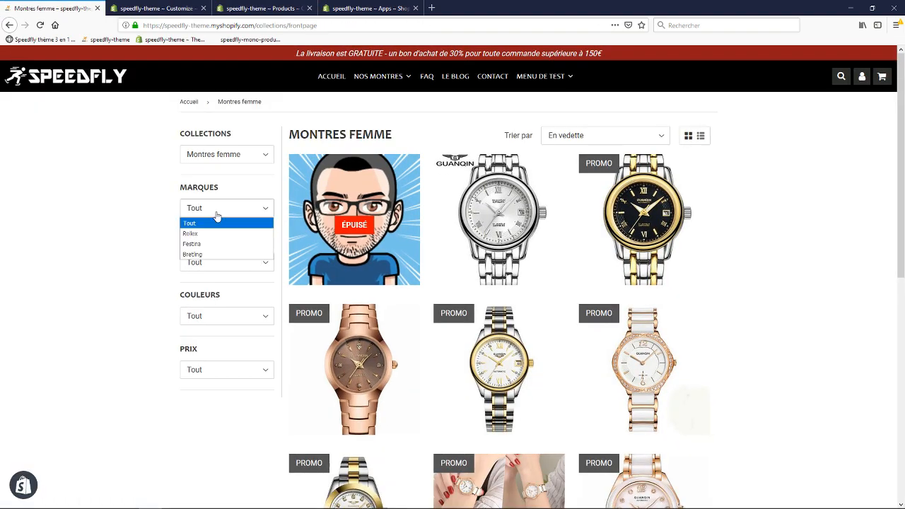
click(215, 253)
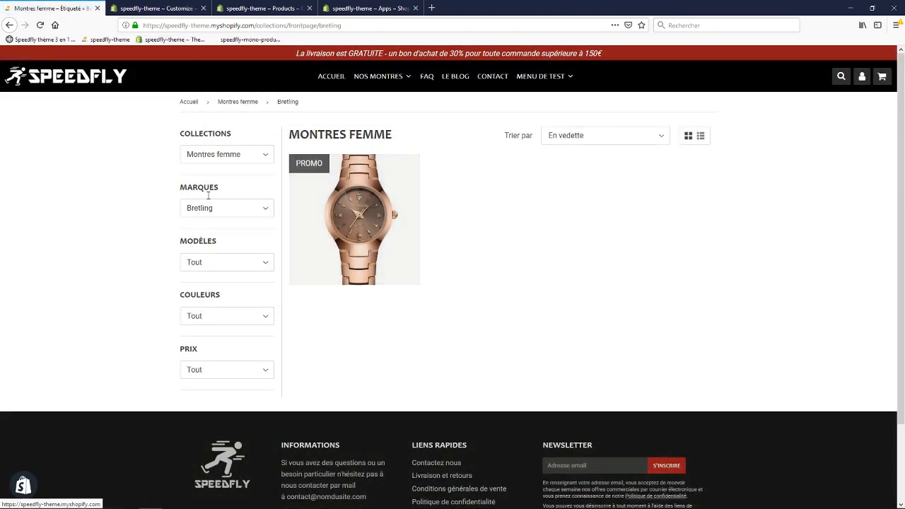
click(218, 209)
click(214, 223)
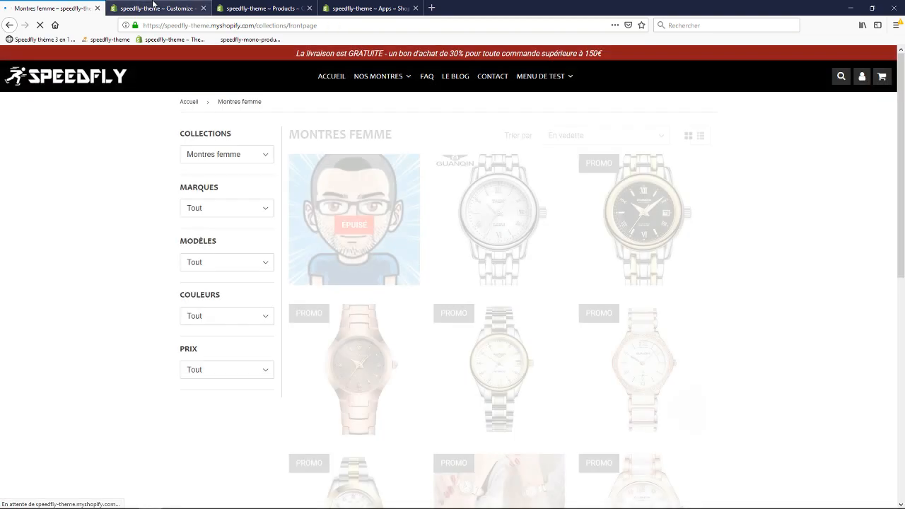
Expand the Modèles filter block in the theme editor's Collection settings and compare its tag list with the QUANDIN FGM4 product's tags.
click(152, 5)
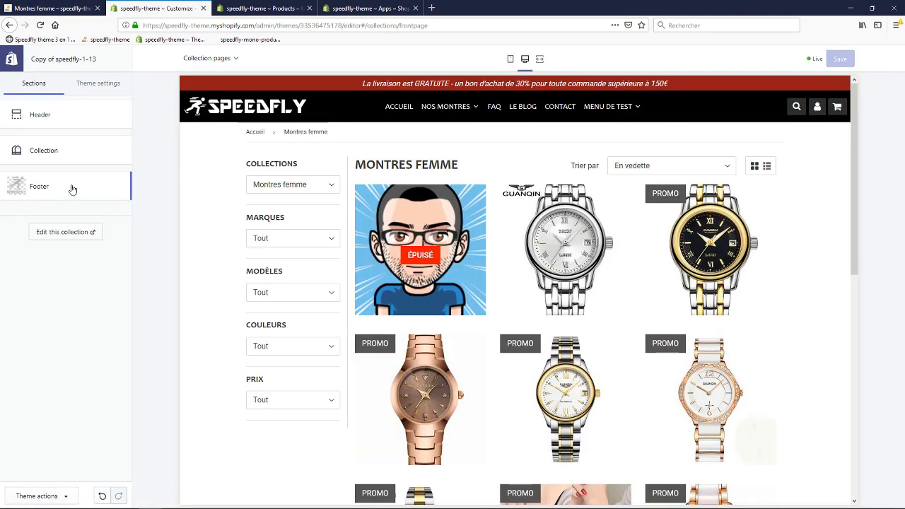
click(68, 149)
scroll(75, 244, down, 5)
scroll(73, 238, down, 2)
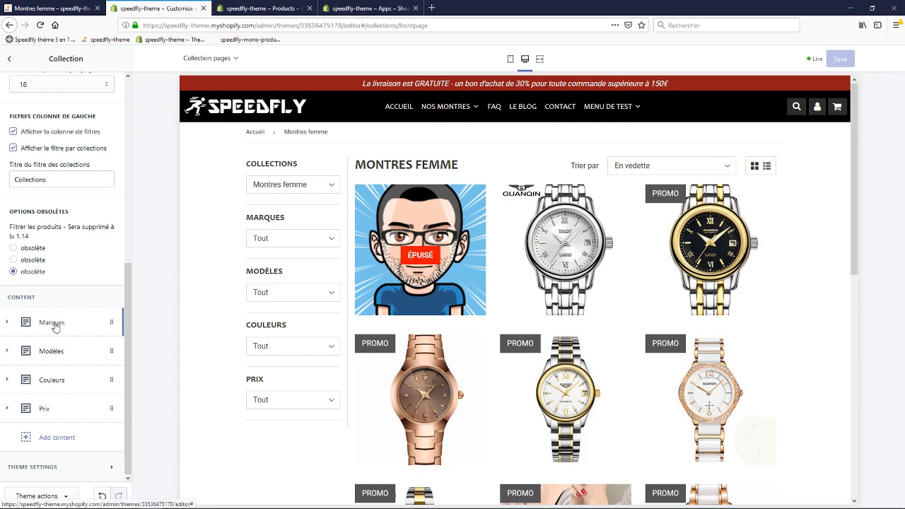
click(9, 352)
scroll(14, 318, down, 3)
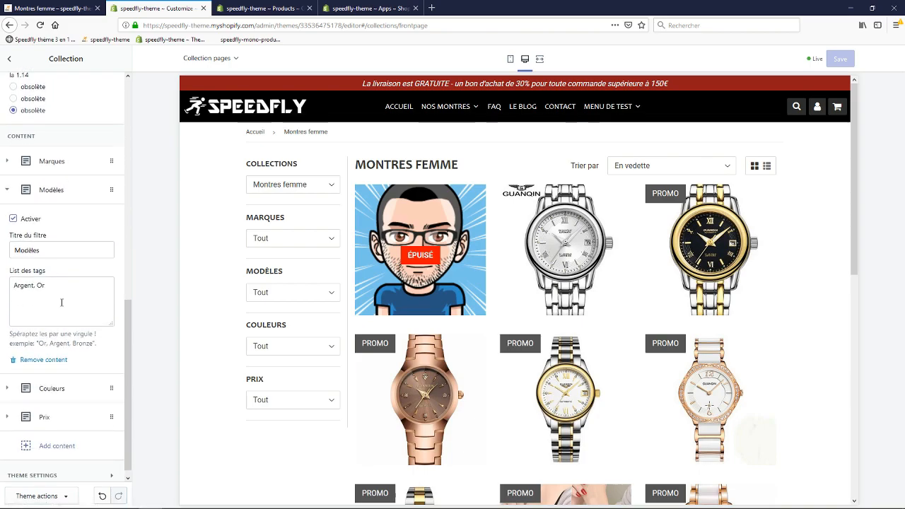
click(258, 8)
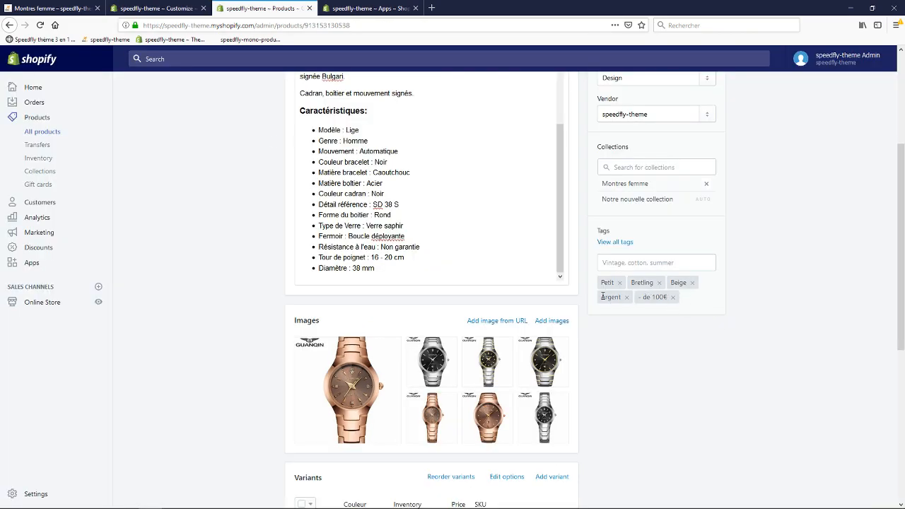
Test the storefront's Modèles filter with Argent, check the Marques options, and reset Modèles to Tout.
click(71, 9)
click(226, 263)
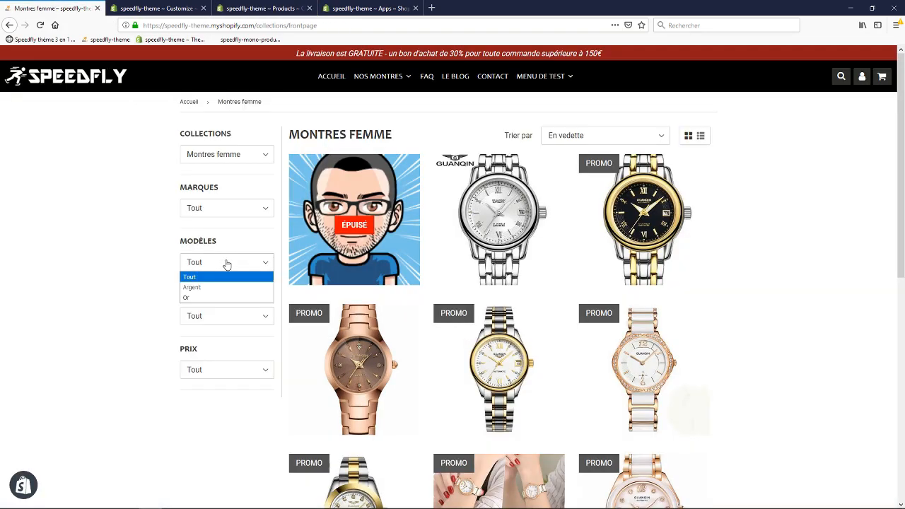
click(215, 288)
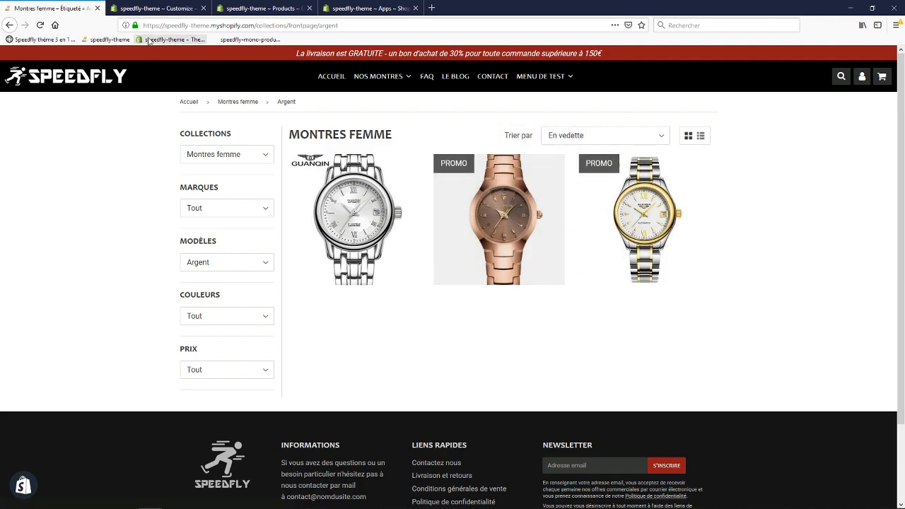
click(206, 208)
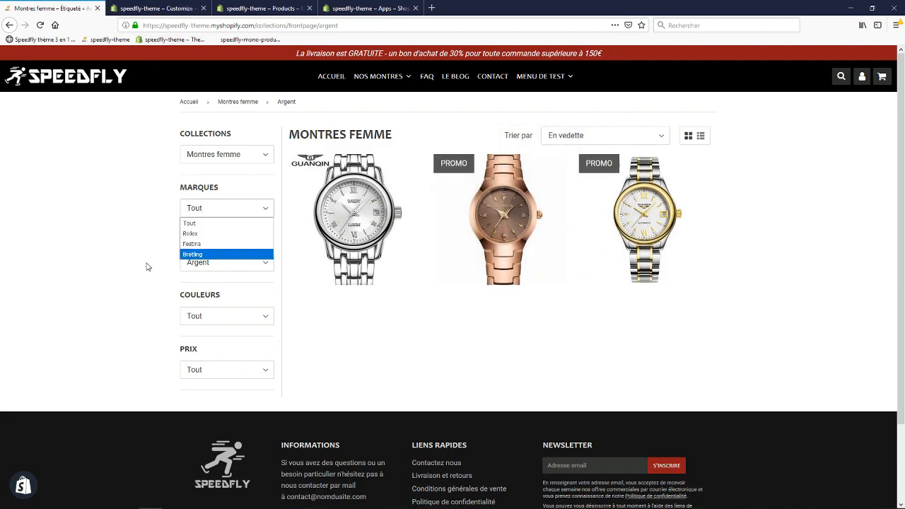
click(224, 262)
click(241, 278)
Expand the Couleurs filter block in the theme editor and compare its tag list with the options of the preview's Couleurs filter.
click(181, 6)
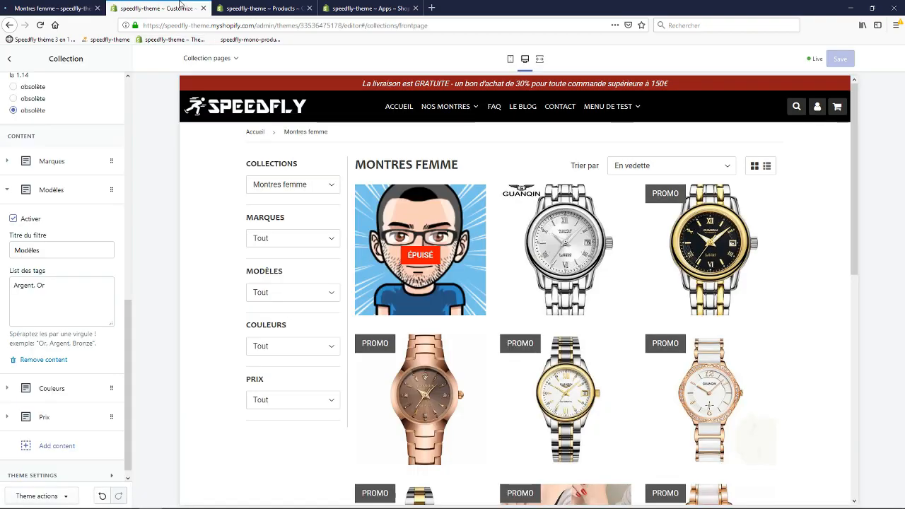
click(6, 188)
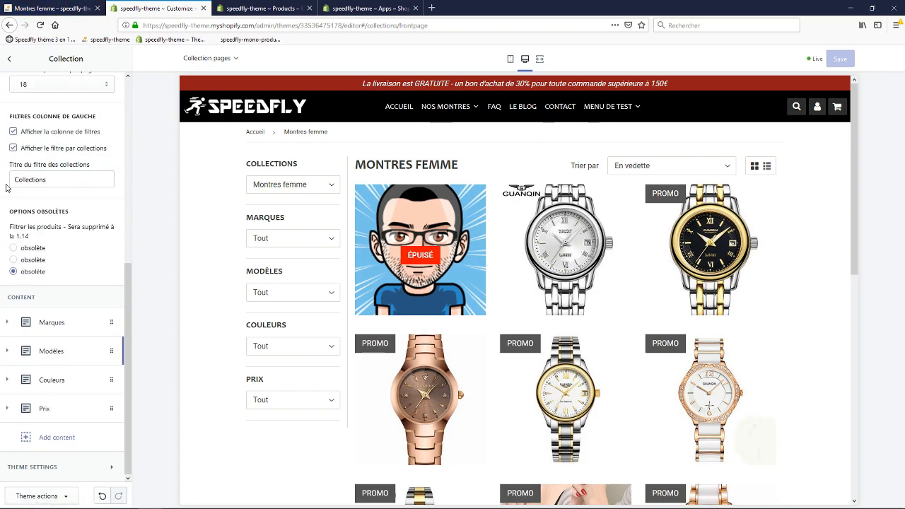
click(59, 381)
scroll(50, 360, down, 3)
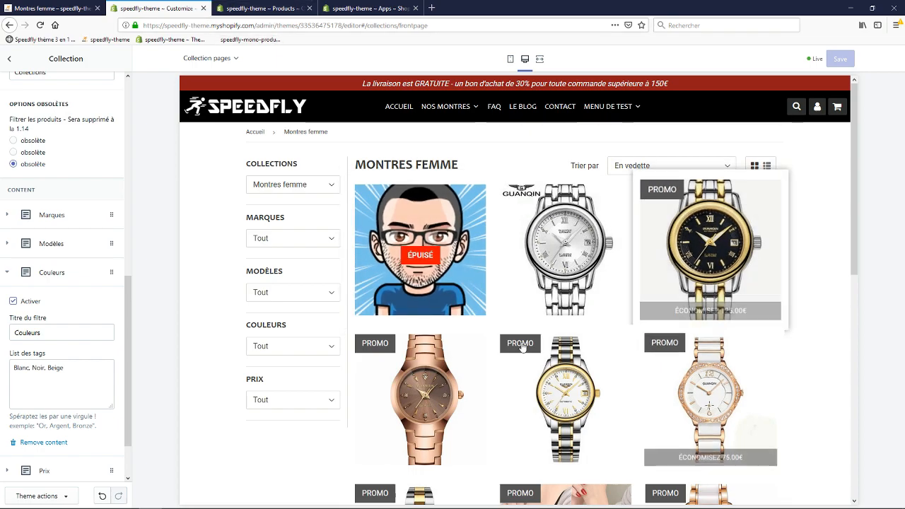
click(30, 368)
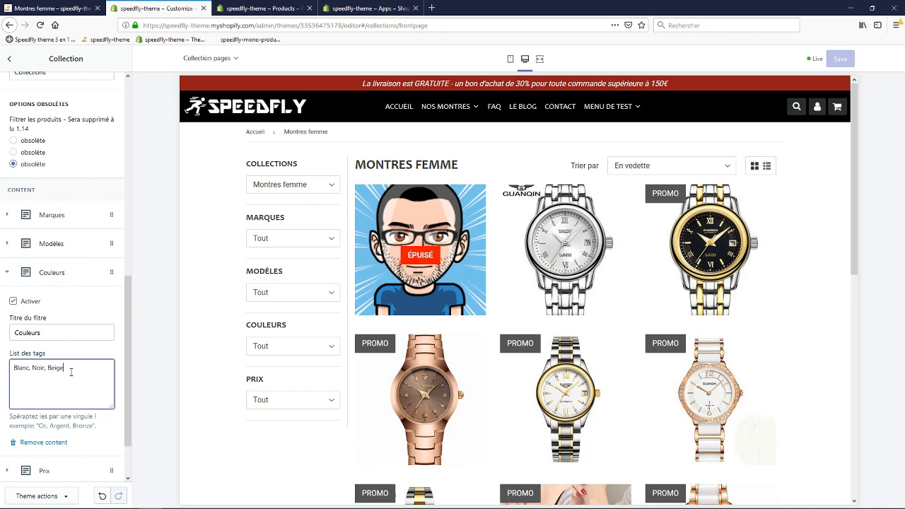
click(275, 347)
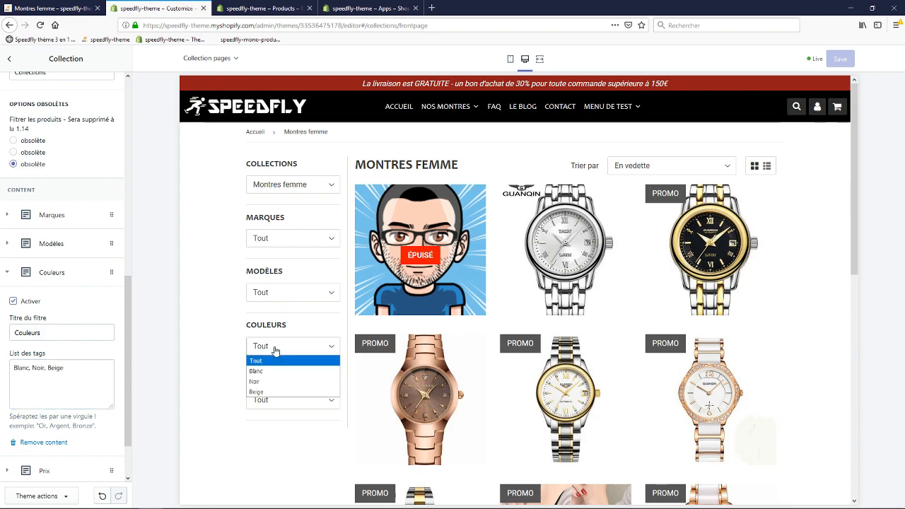
click(276, 351)
Test the storefront's Couleurs filter with Beige, and reset it to Tout.
click(78, 10)
click(217, 325)
click(207, 361)
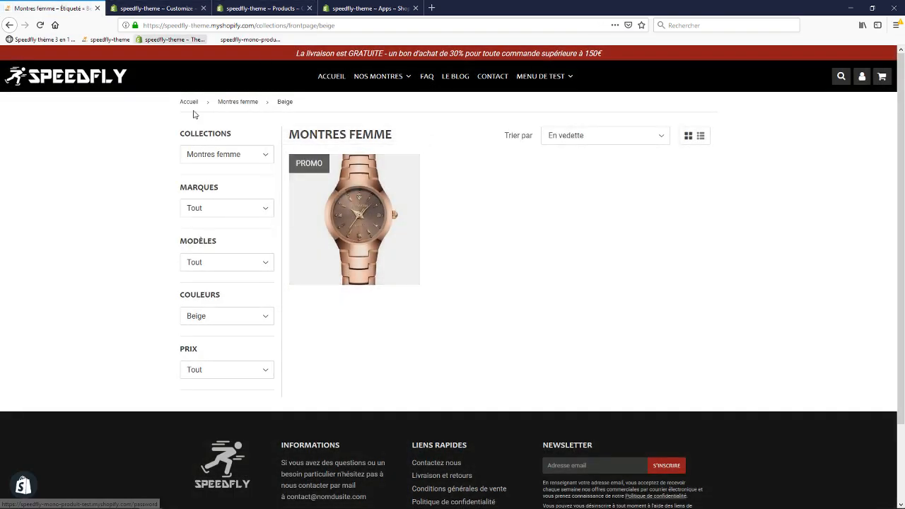
click(216, 319)
click(208, 330)
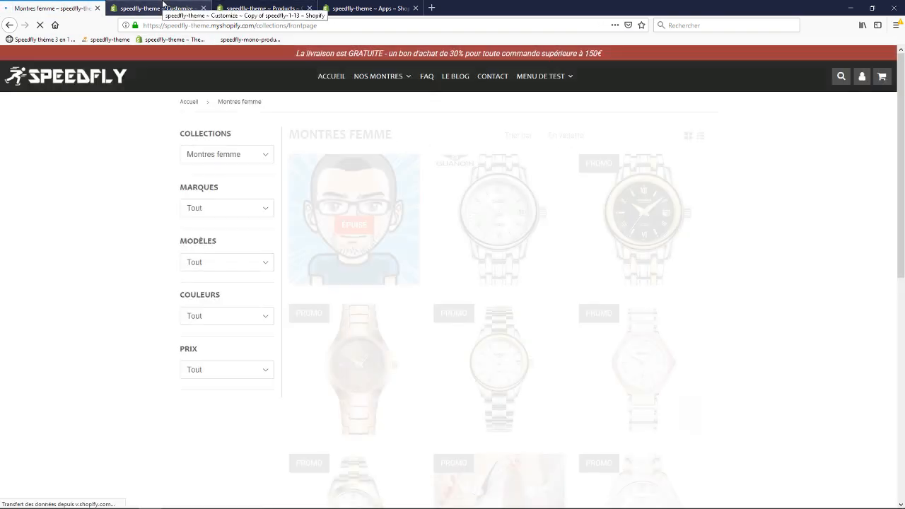
Collapse the Couleurs block in the theme editor, expand the Prix filter block and examine its tag list.
click(162, 7)
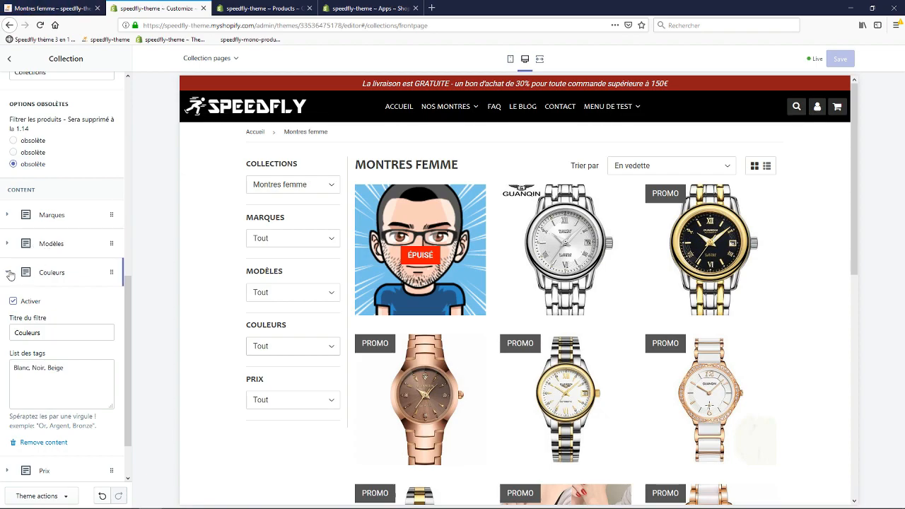
click(9, 274)
click(9, 409)
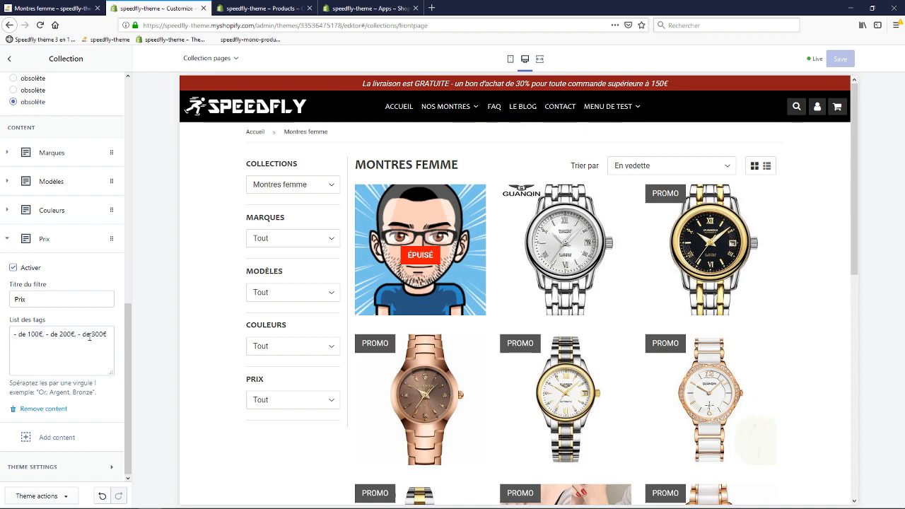
click(48, 336)
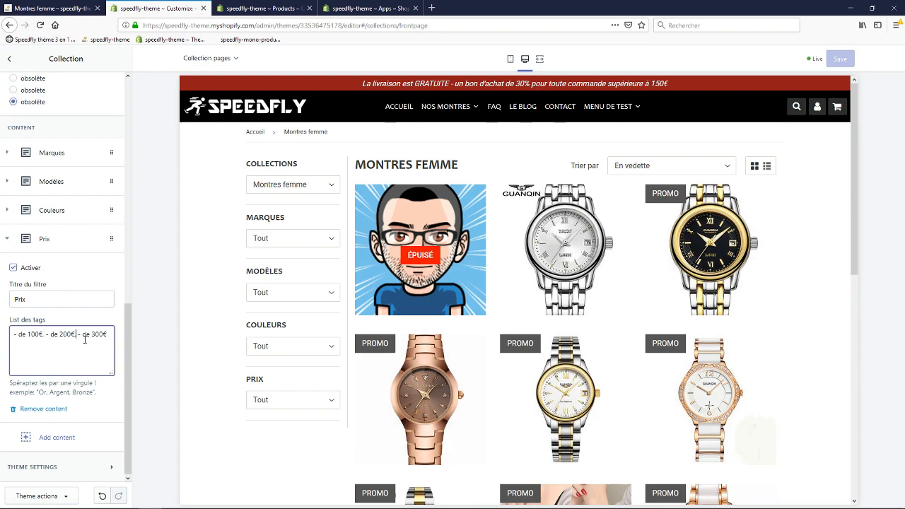
Check the price tag and variant prices on the QUANDIN FGM4 product page, and return to the theme editor.
click(247, 8)
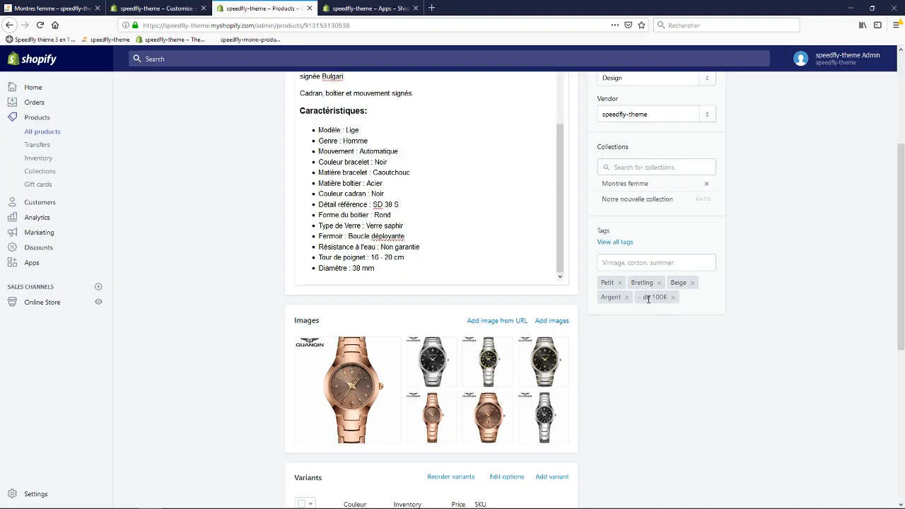
scroll(467, 285, up, 3)
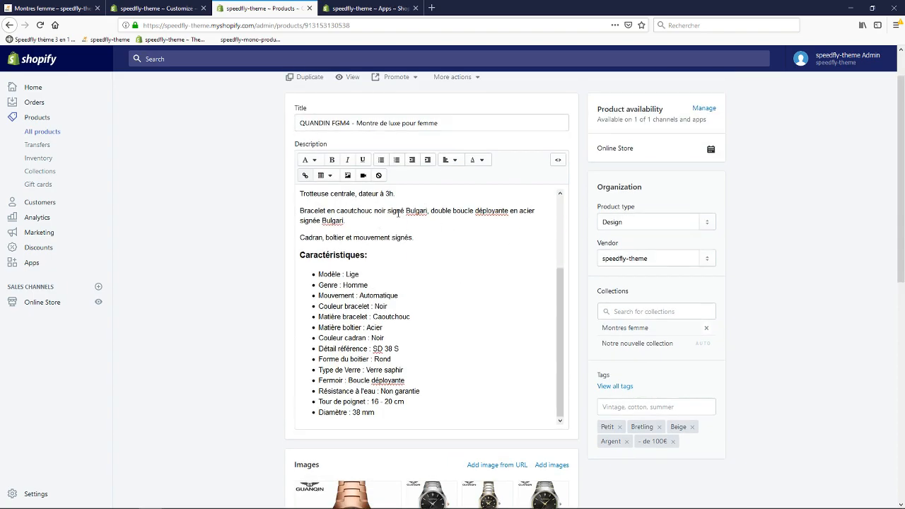
scroll(473, 239, down, 5)
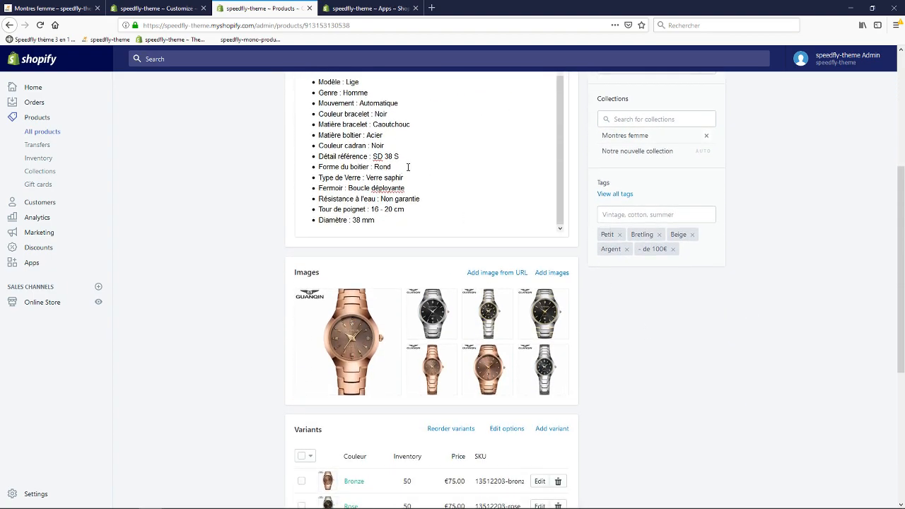
scroll(277, 194, up, 5)
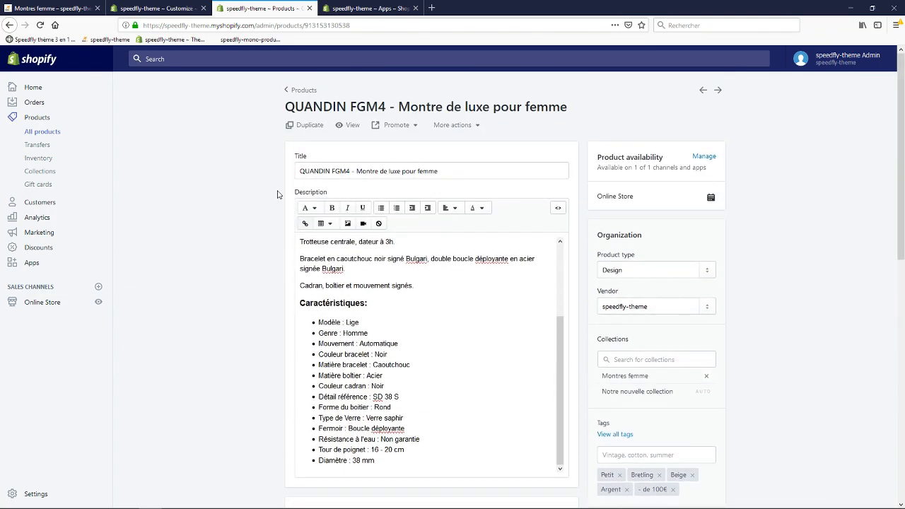
click(168, 8)
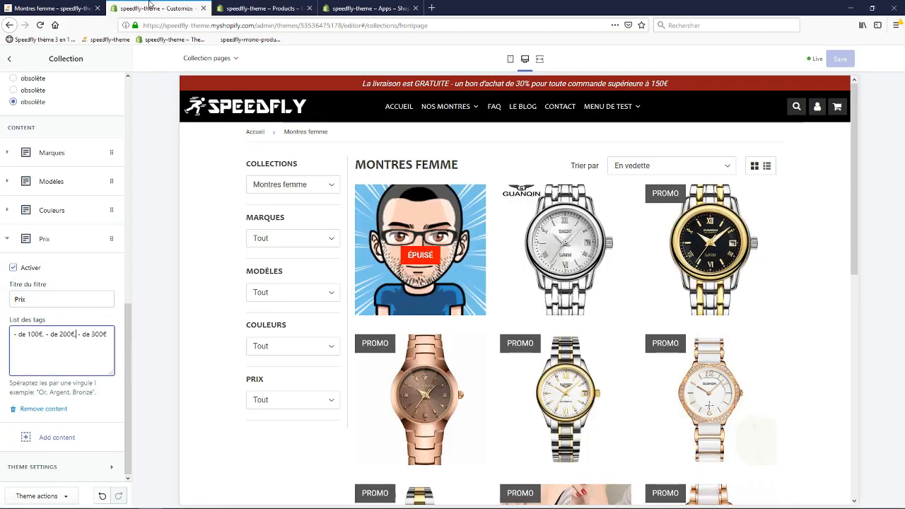
Test the storefront's Prix filter with - de 100€ and - de 200€, and check the price of the filtered watch.
click(52, 5)
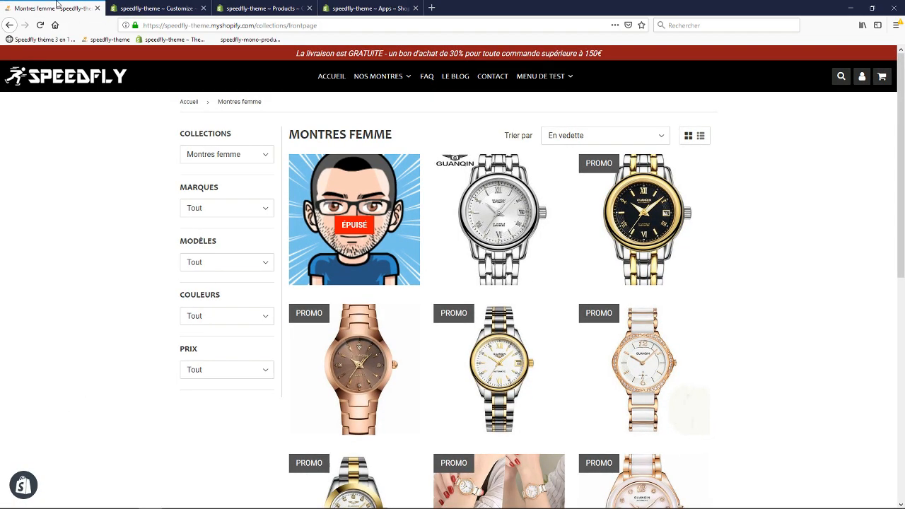
click(215, 372)
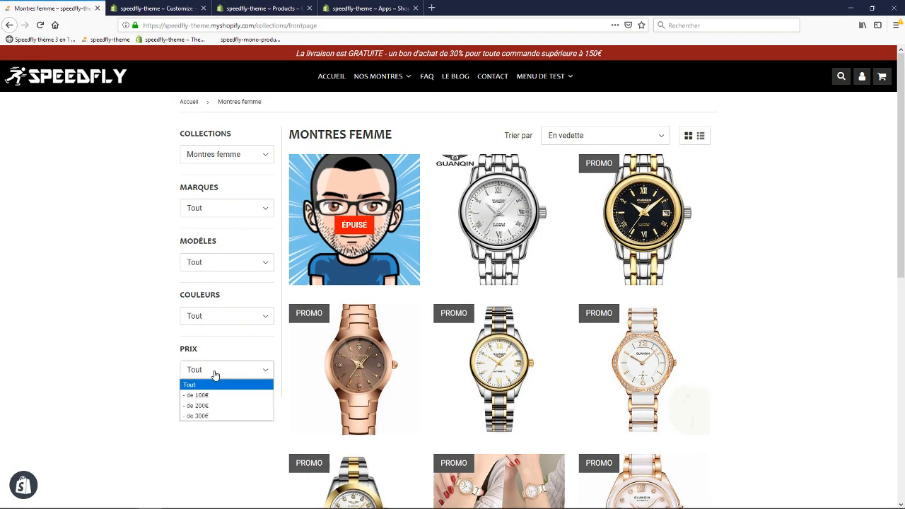
click(207, 395)
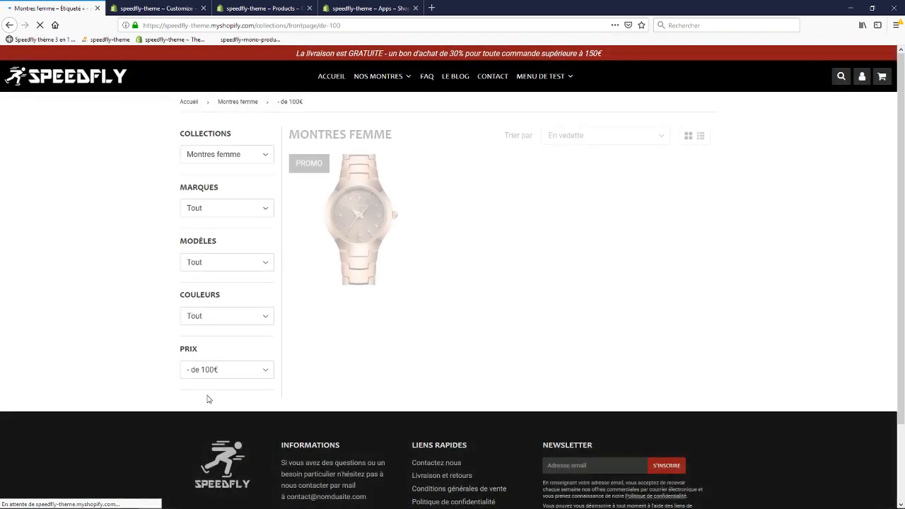
click(222, 376)
click(214, 408)
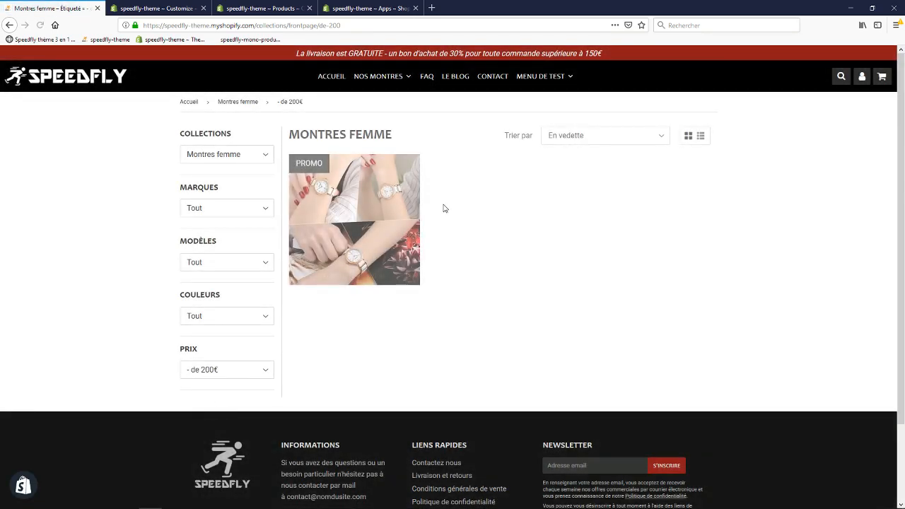
mouse_move(377, 231)
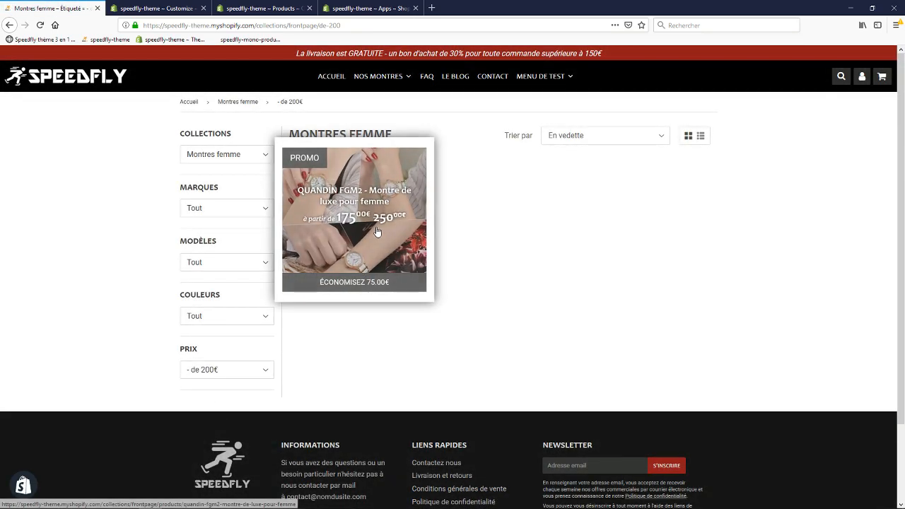
Filter the storefront's Montres femme collection by Prix - de 100€ combined with Couleurs Beige.
click(228, 374)
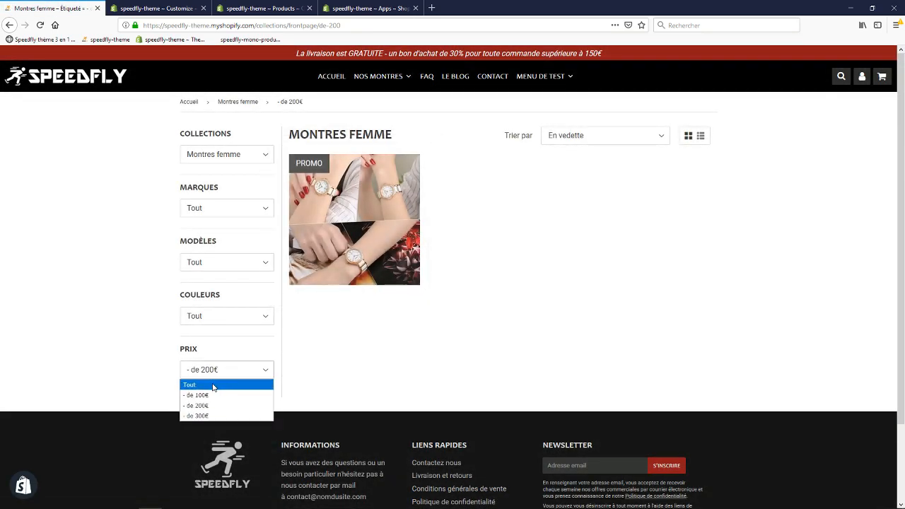
click(205, 395)
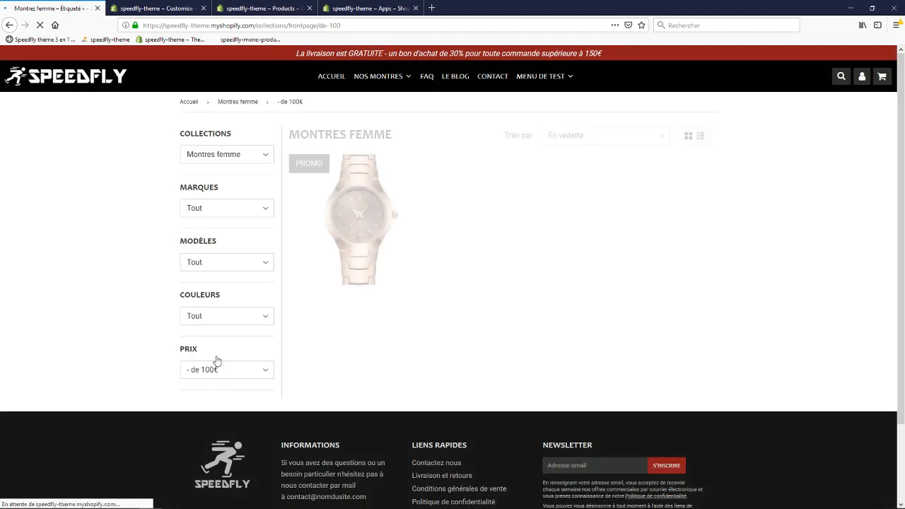
click(212, 318)
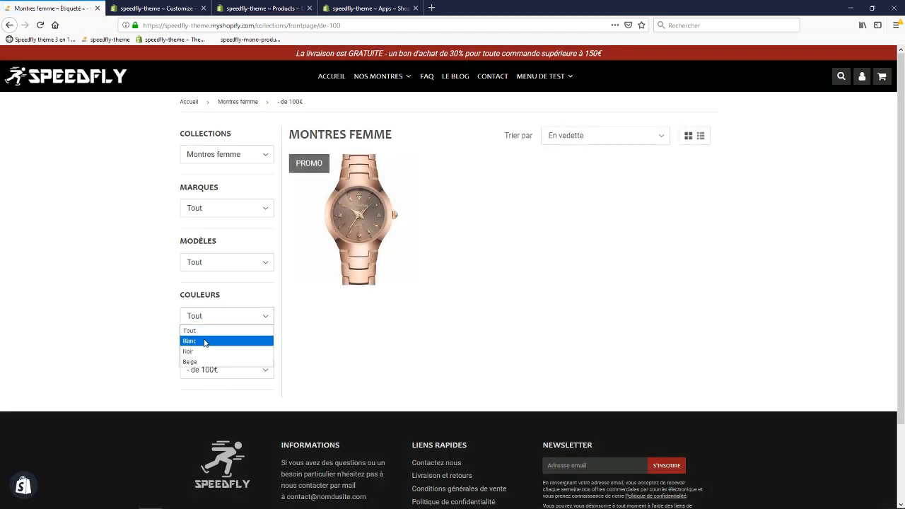
click(205, 360)
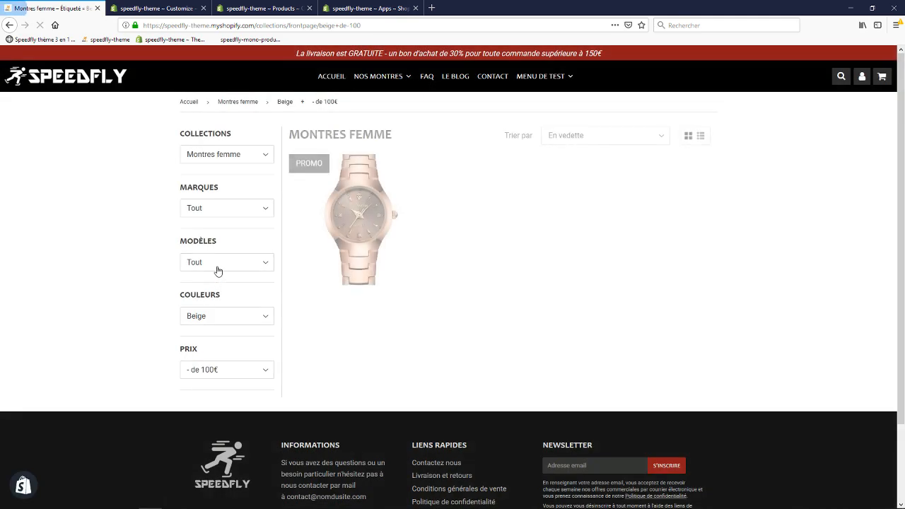
Test the Modèles filter with Argent and Or on top of the active colour and price filters.
click(215, 265)
click(205, 287)
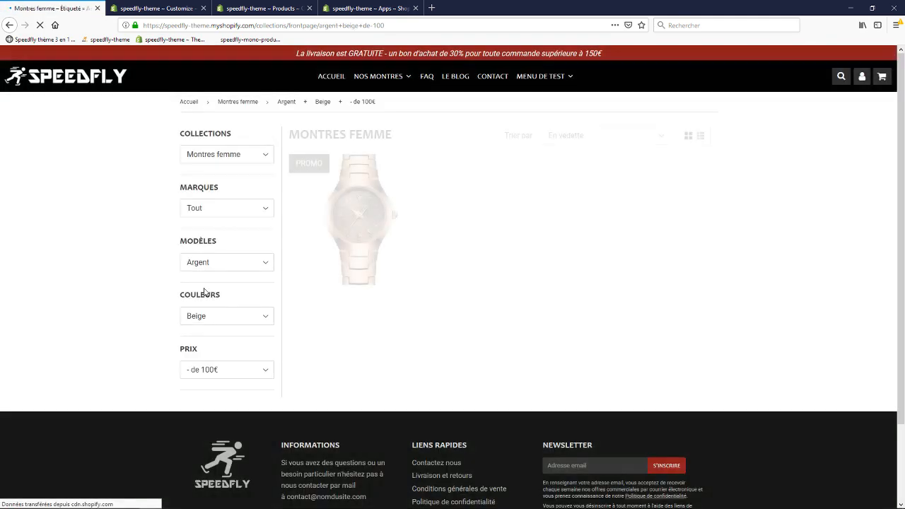
click(190, 267)
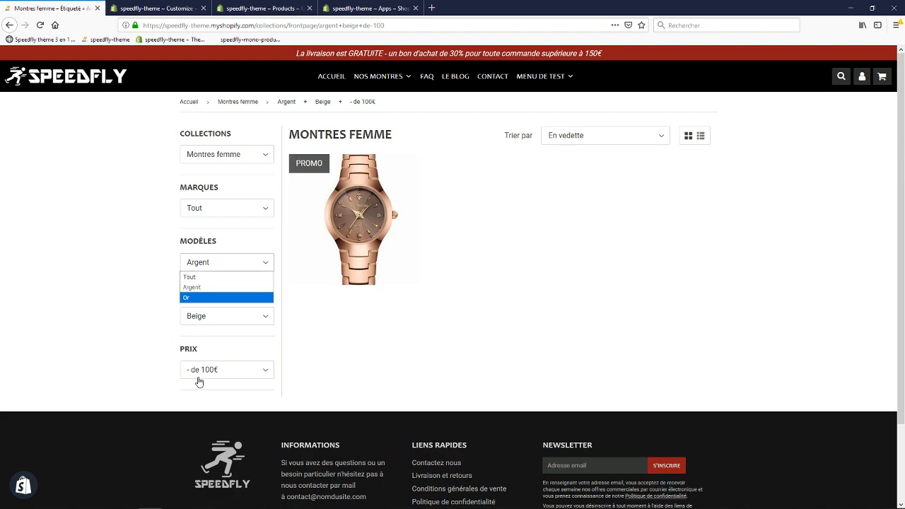
click(191, 297)
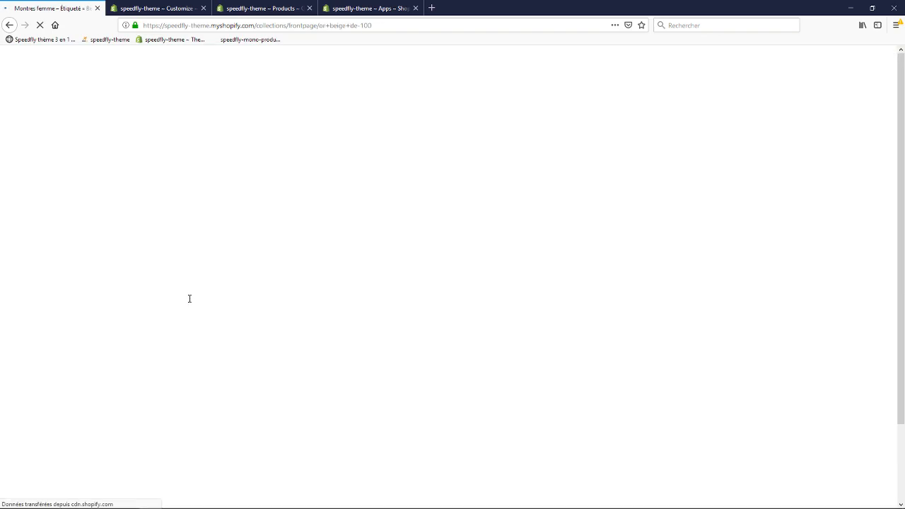
click(203, 263)
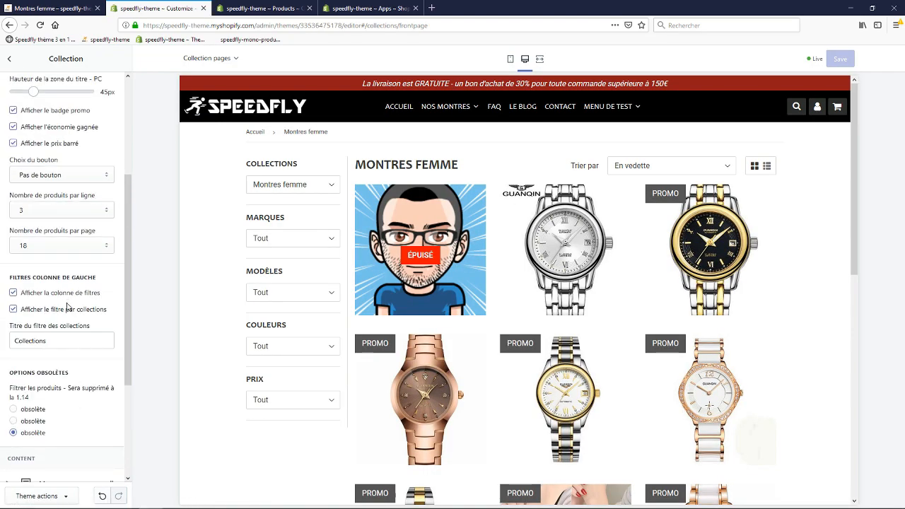
Consult the 1.13 entry in the Speedecom toolbox's update list, and return to the theme editor.
scroll(72, 326, up, 5)
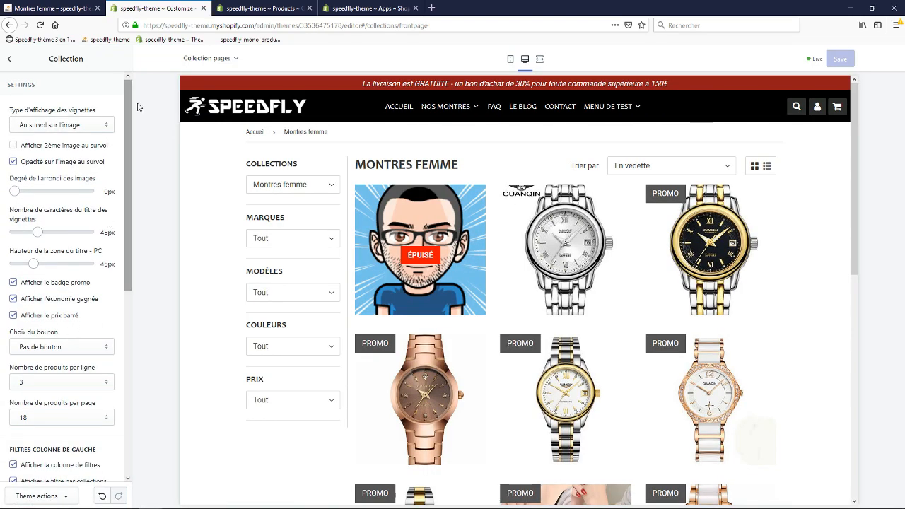
click(271, 6)
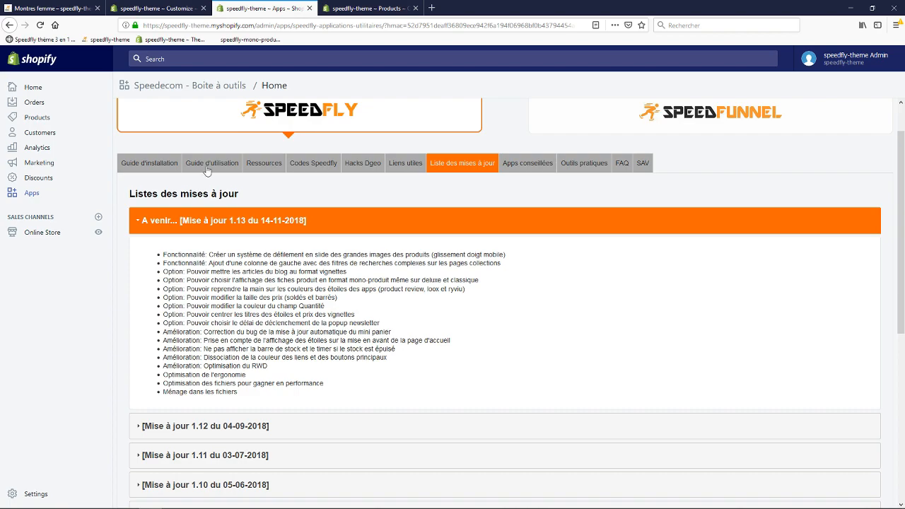
click(156, 5)
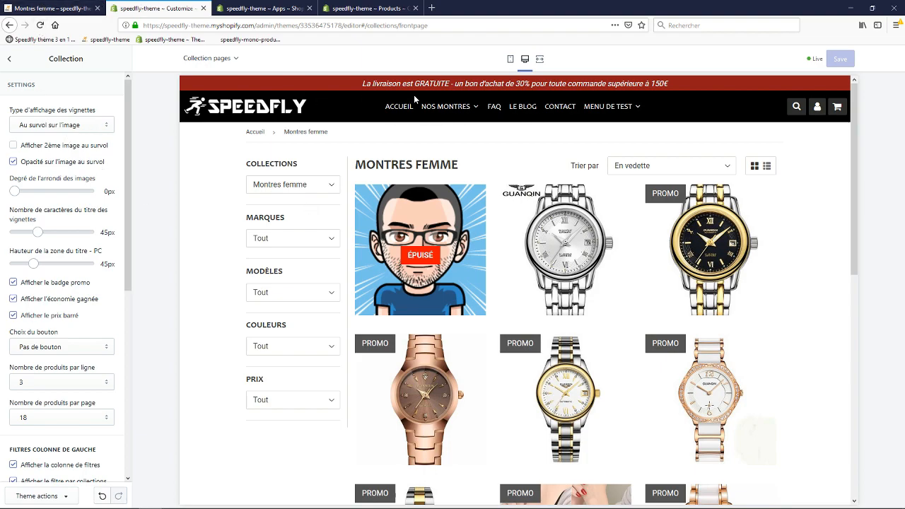
Open the blog page's Blog section settings, try the Liste article format, and restore Vignette.
click(526, 108)
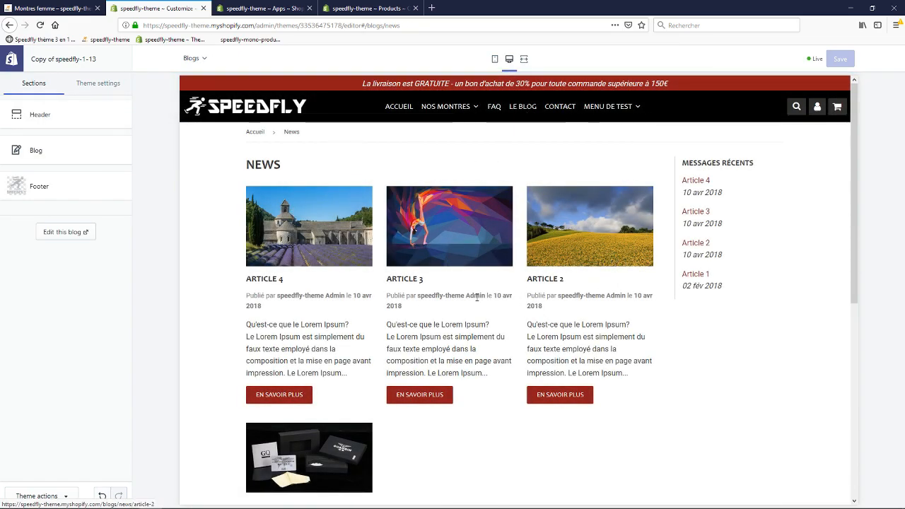
click(58, 154)
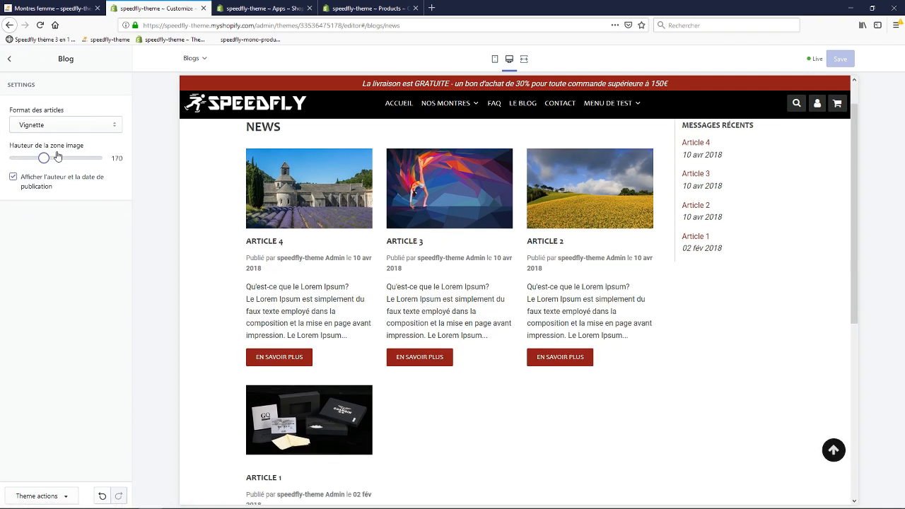
click(83, 118)
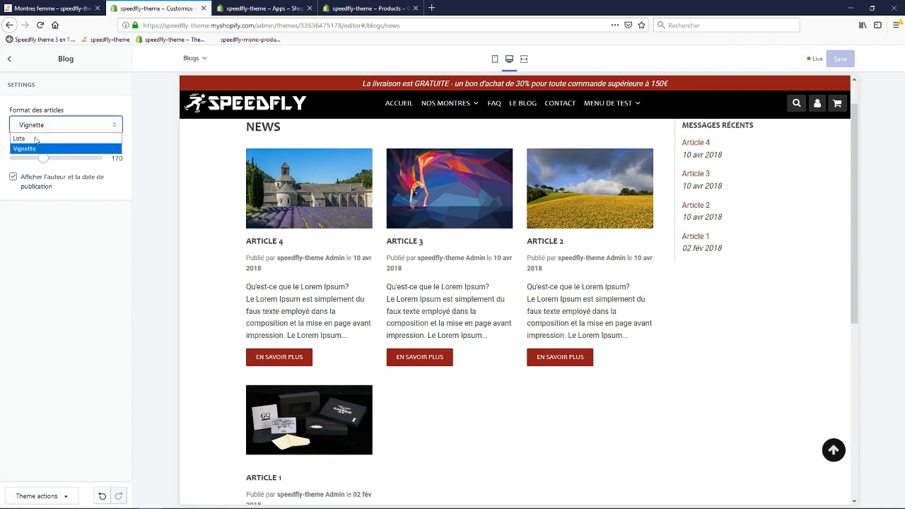
click(30, 141)
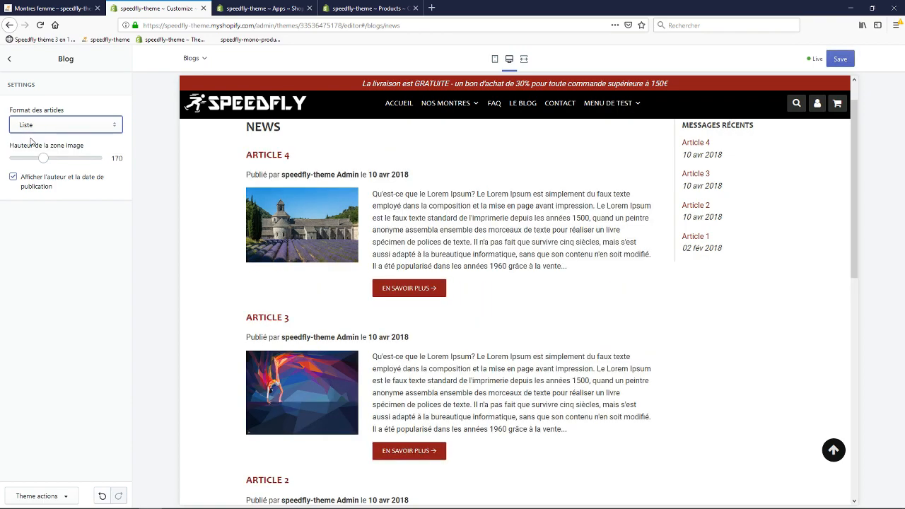
click(70, 124)
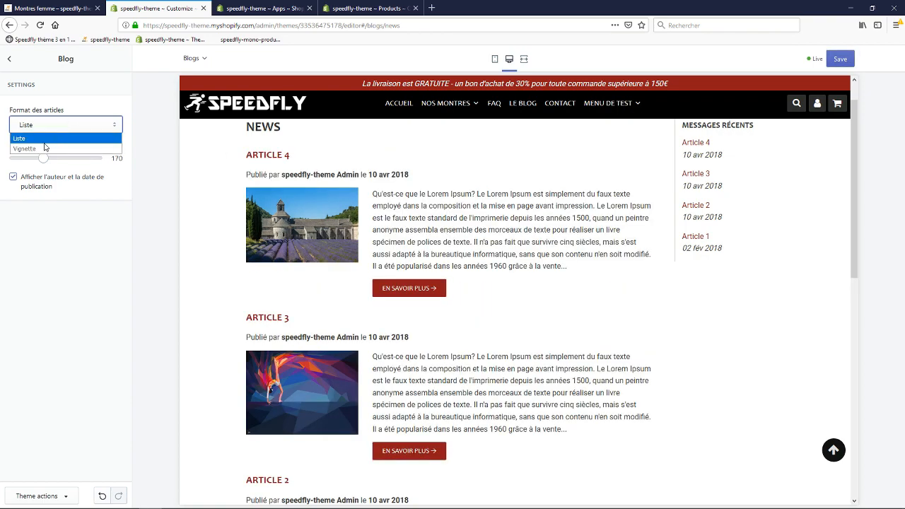
click(37, 151)
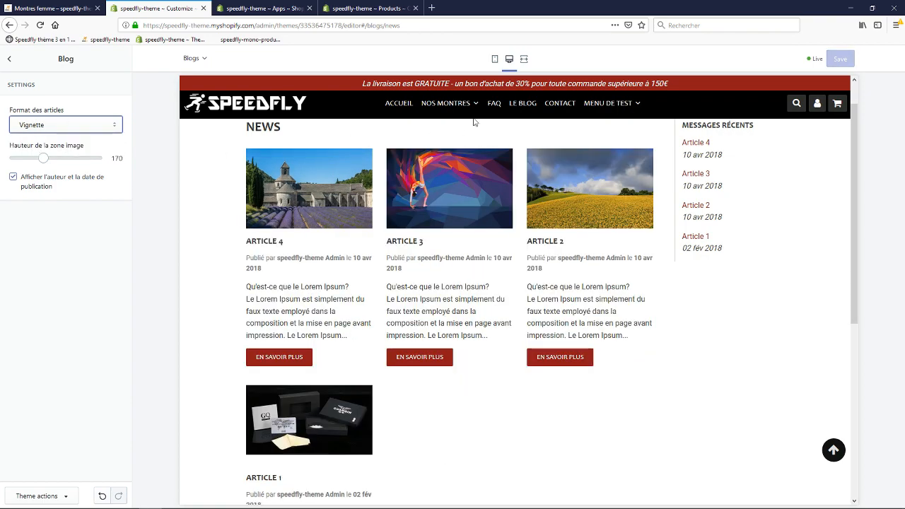
Check the blog in mobile and desktop previews, and consult the 1.13 update list again.
click(495, 59)
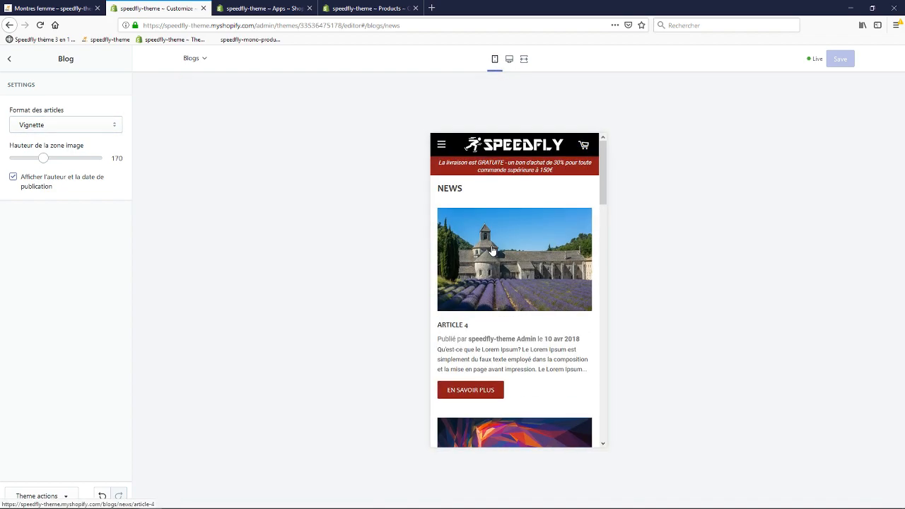
click(508, 60)
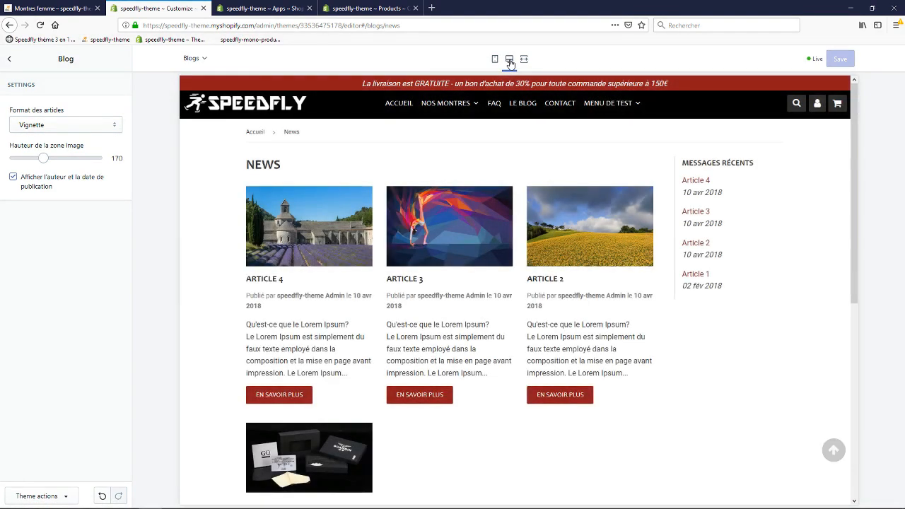
key(ctrl+Tab)
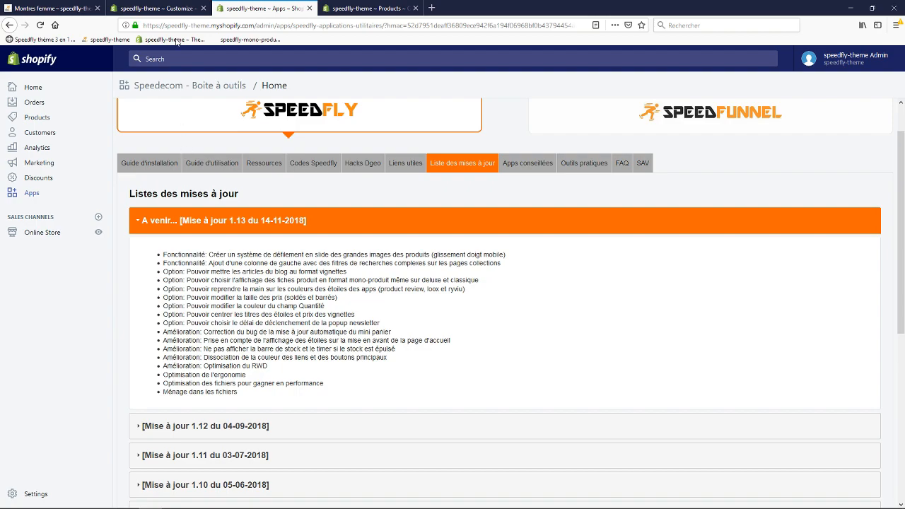
click(170, 8)
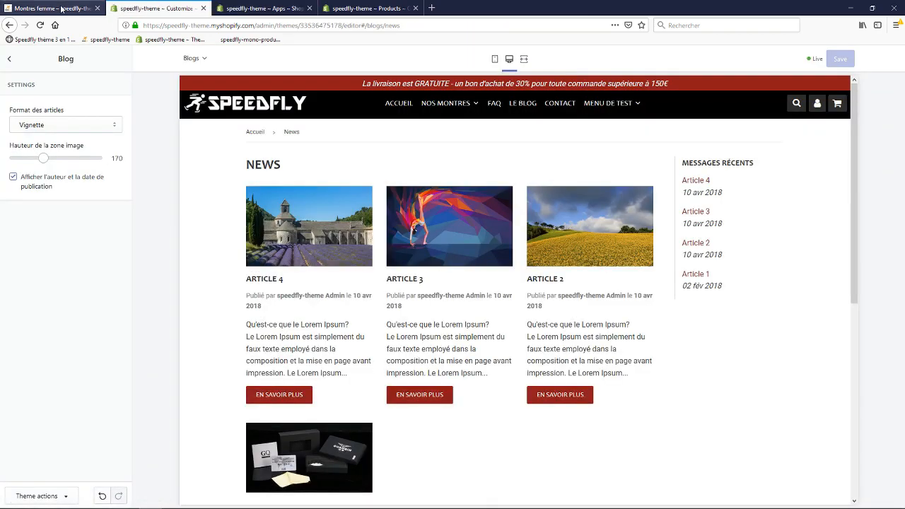
Open the QUANDIN FGM3 product page from the Montres femme collection in the theme editor's preview.
mouse_move(448, 112)
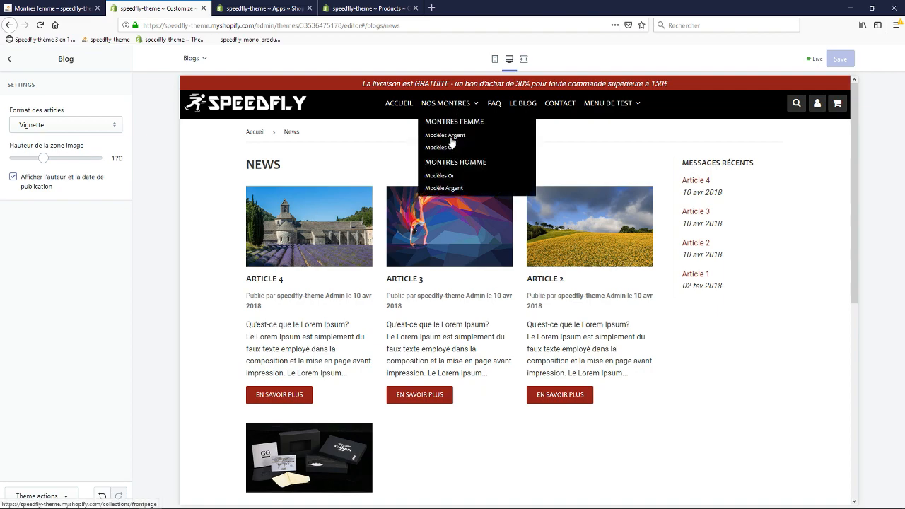
click(451, 146)
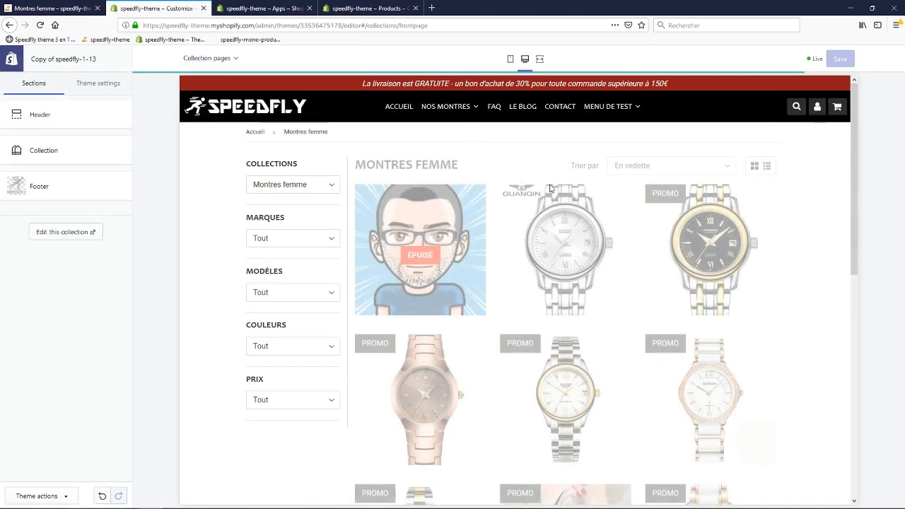
mouse_move(709, 251)
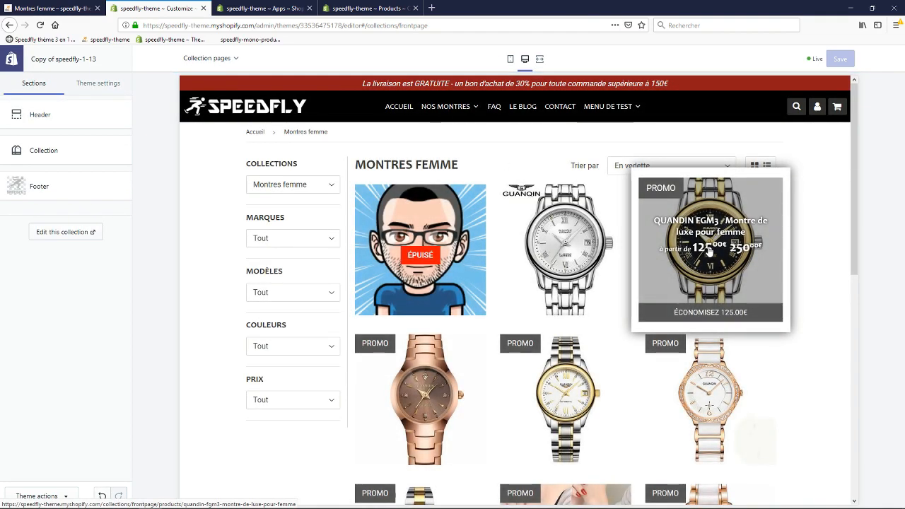
click(709, 251)
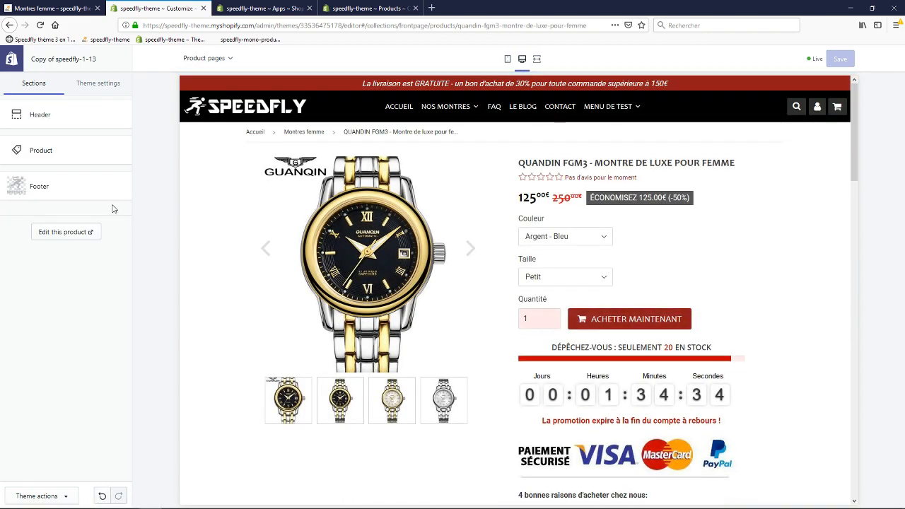
In the theme options, try the Modèle Mono produit layout for the product page, and restore Modèle Classique, Deluxe.
click(100, 87)
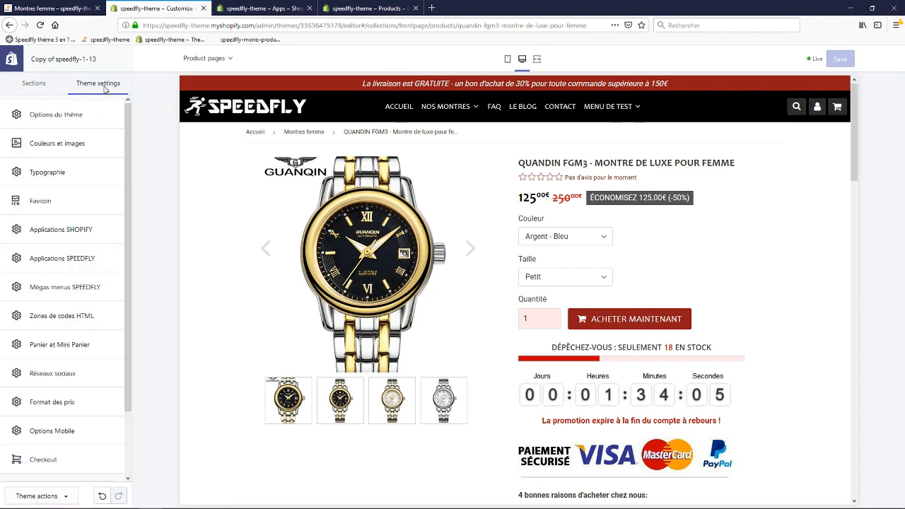
click(58, 120)
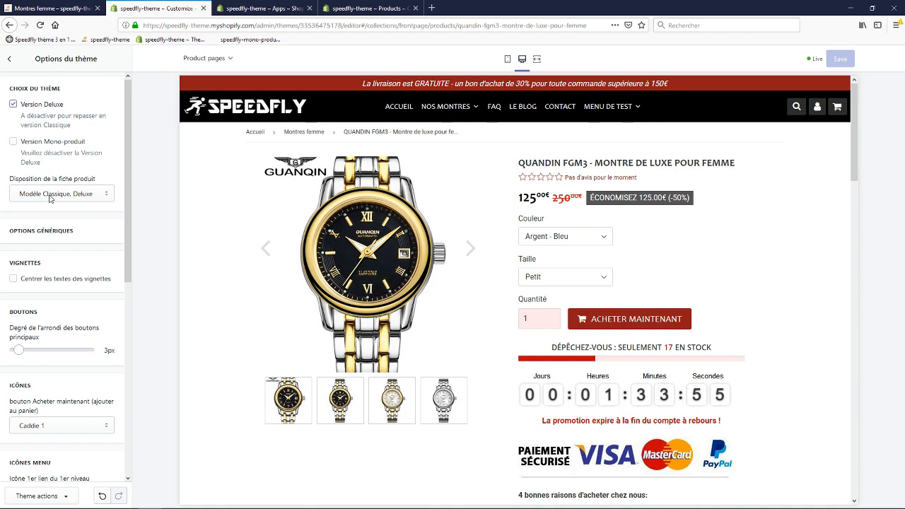
click(80, 198)
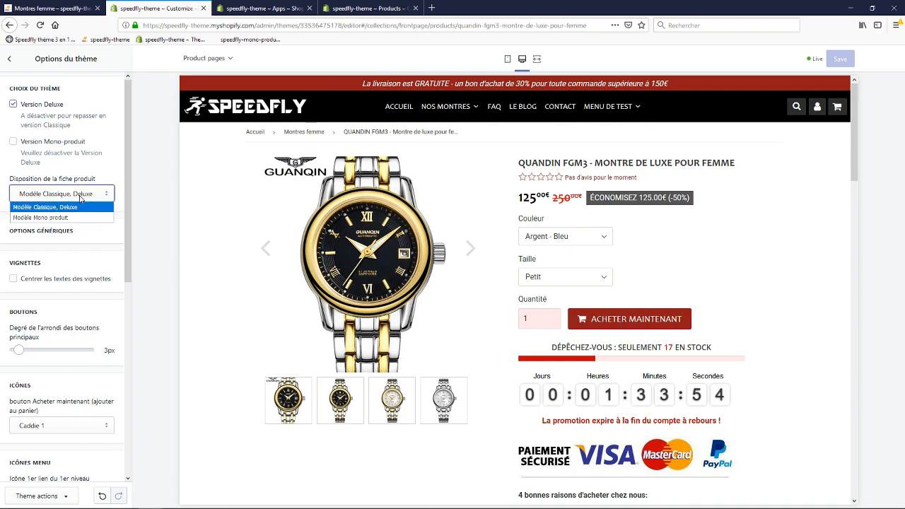
click(43, 218)
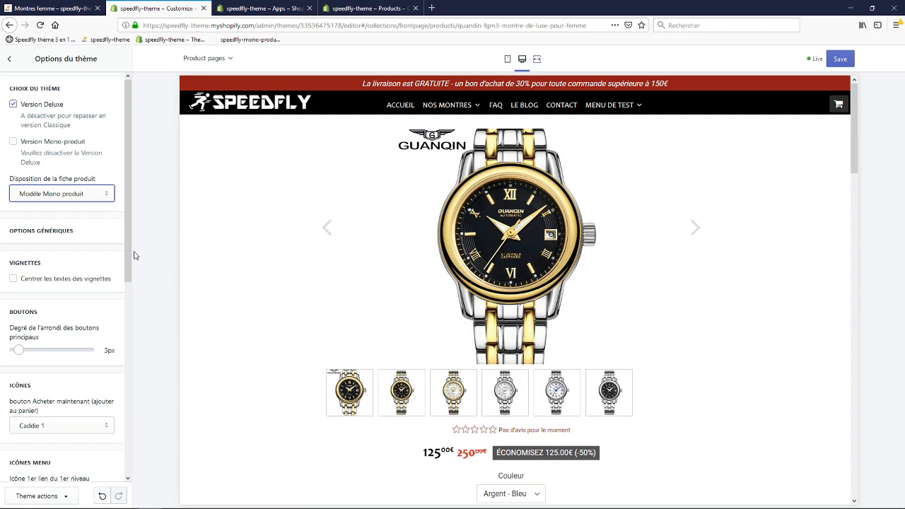
click(77, 189)
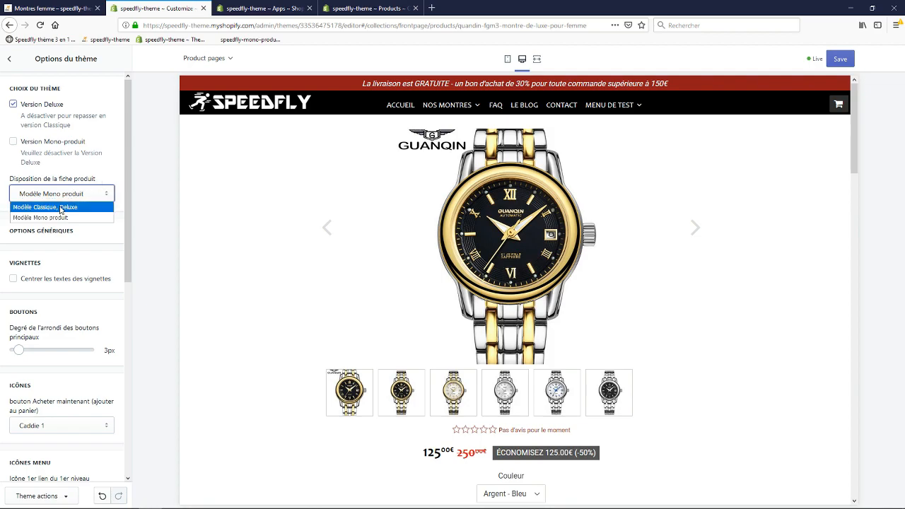
click(71, 206)
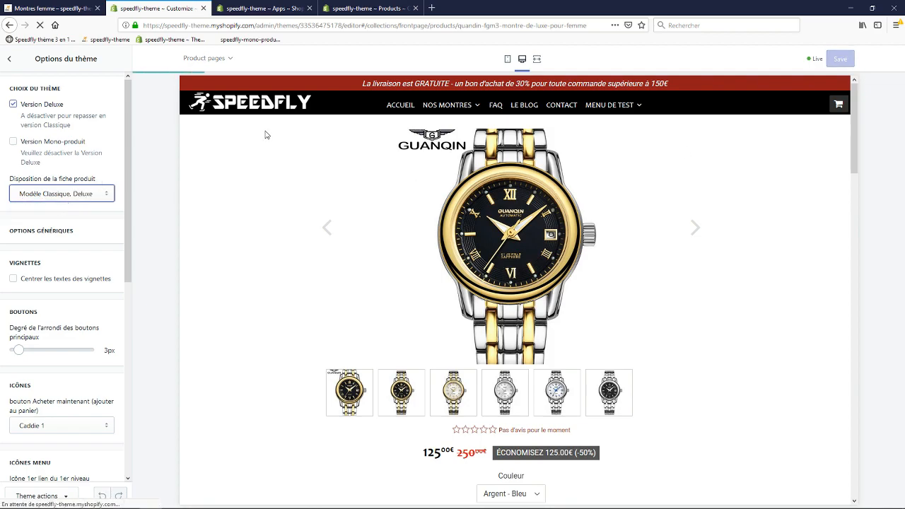
Check the next option in the toolbox's 1.13 update list, and return to the theme editor.
click(379, 7)
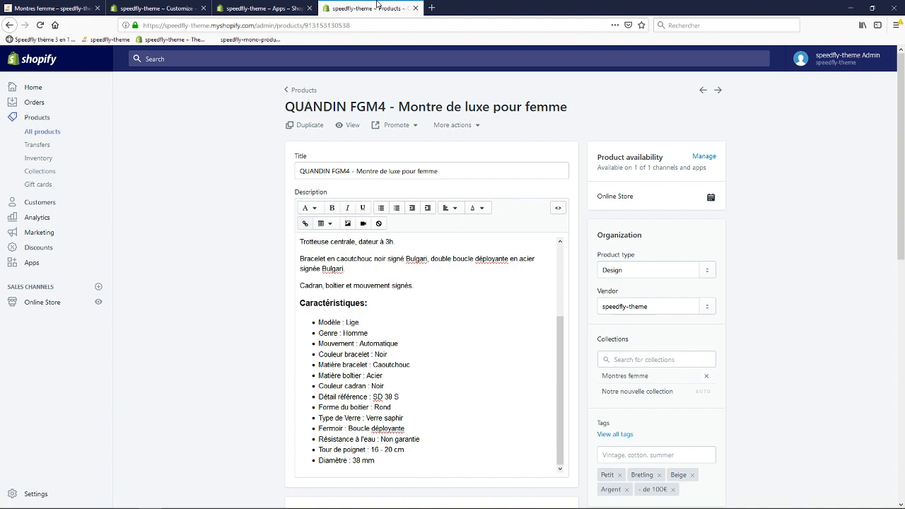
click(266, 8)
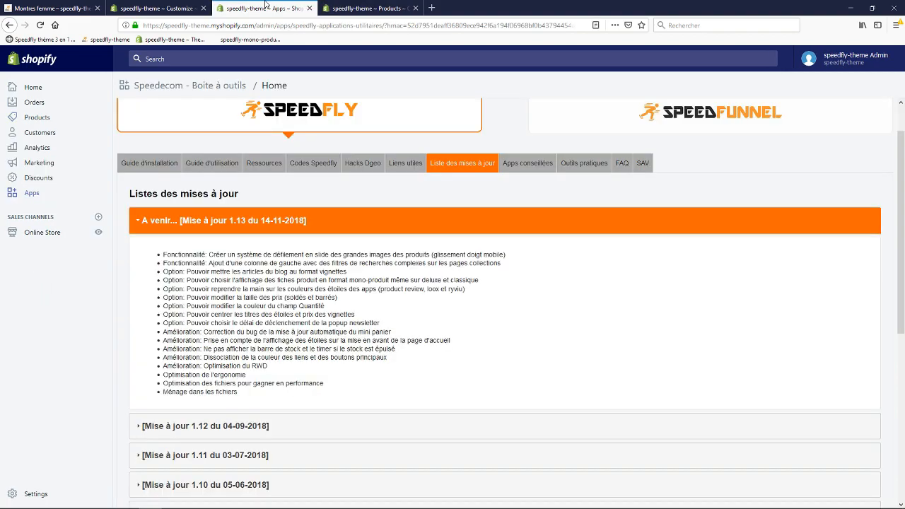
click(177, 8)
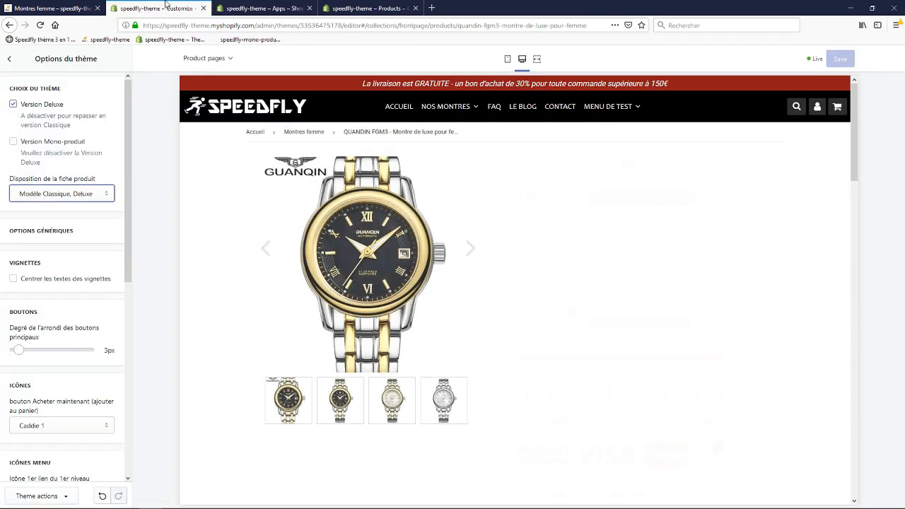
Look through the header, menu and search colours in the Couleurs et images theme settings.
click(10, 62)
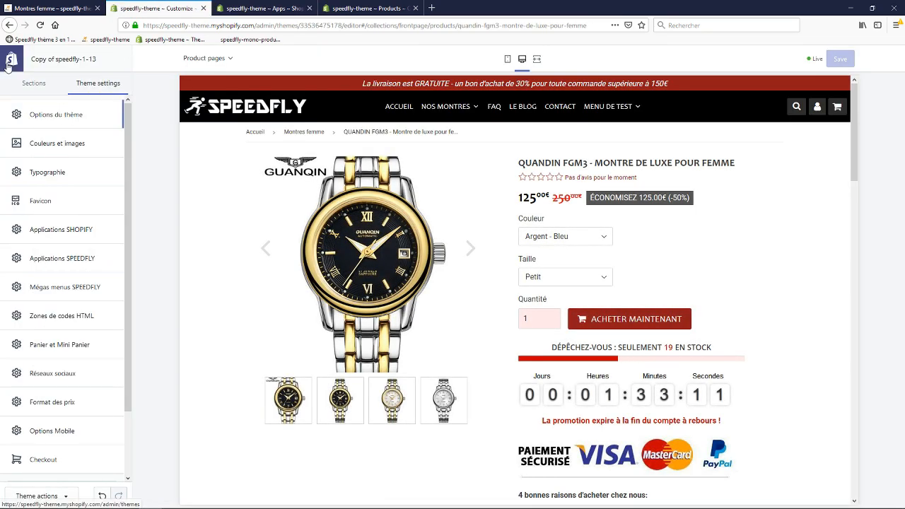
click(70, 144)
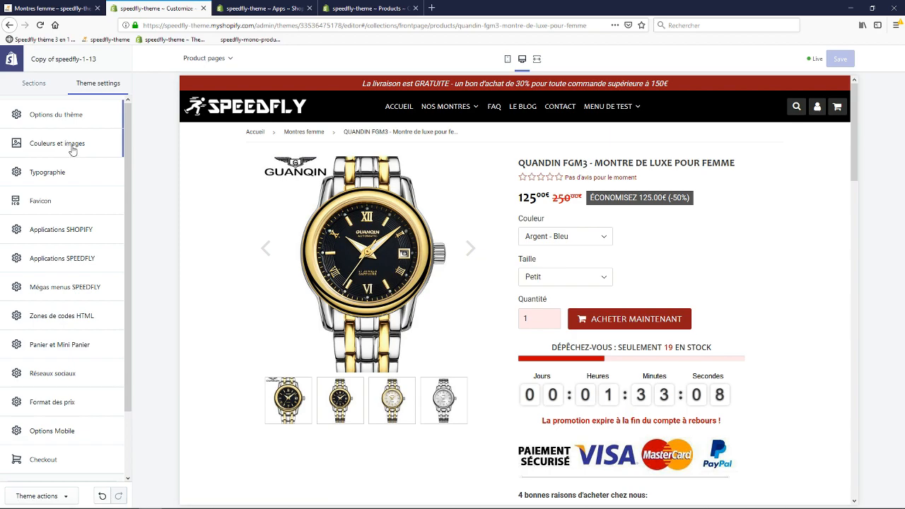
scroll(78, 196, down, 5)
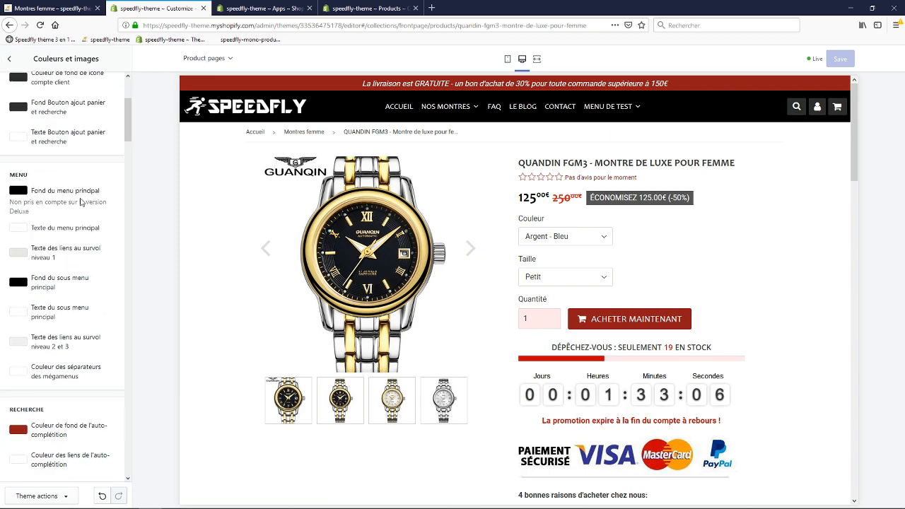
scroll(67, 142, up, 5)
scroll(572, 168, down, 4)
scroll(572, 168, up, 4)
Open the QUANDIN FGM1 product page from the Montres femme collection in the preview.
mouse_move(447, 106)
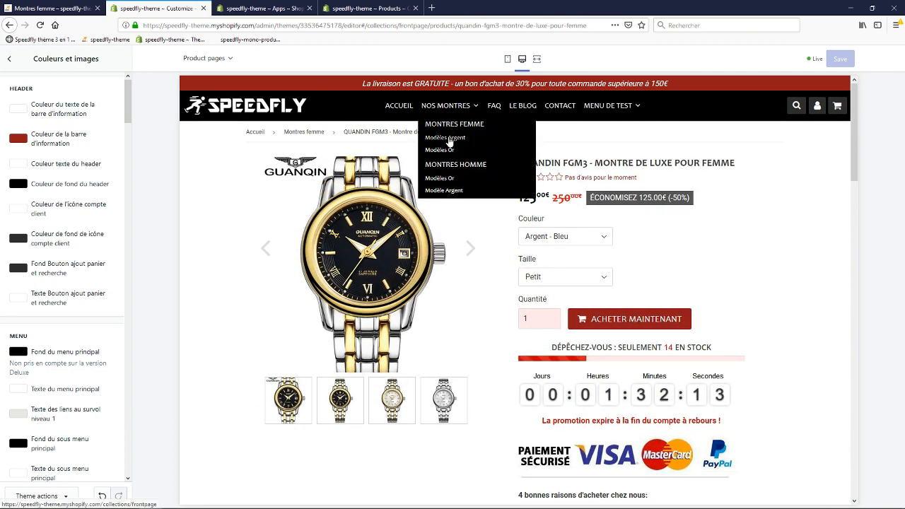
click(448, 139)
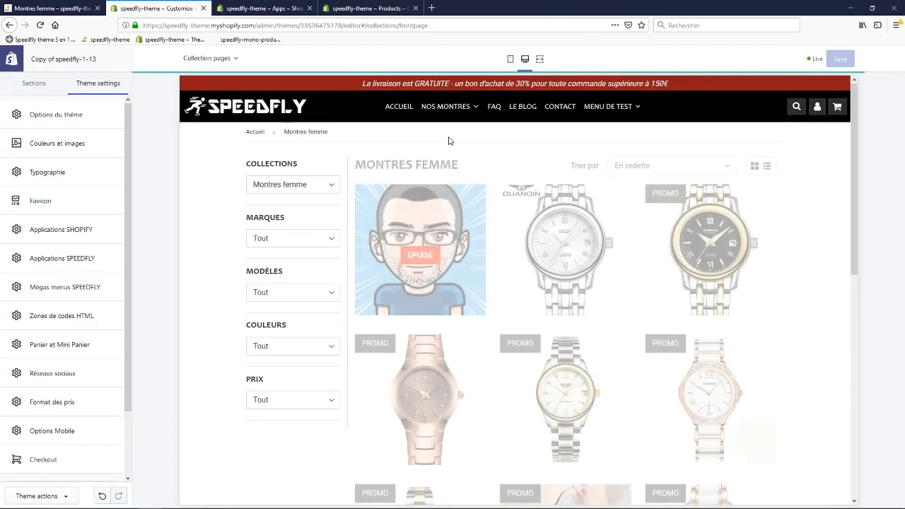
click(571, 241)
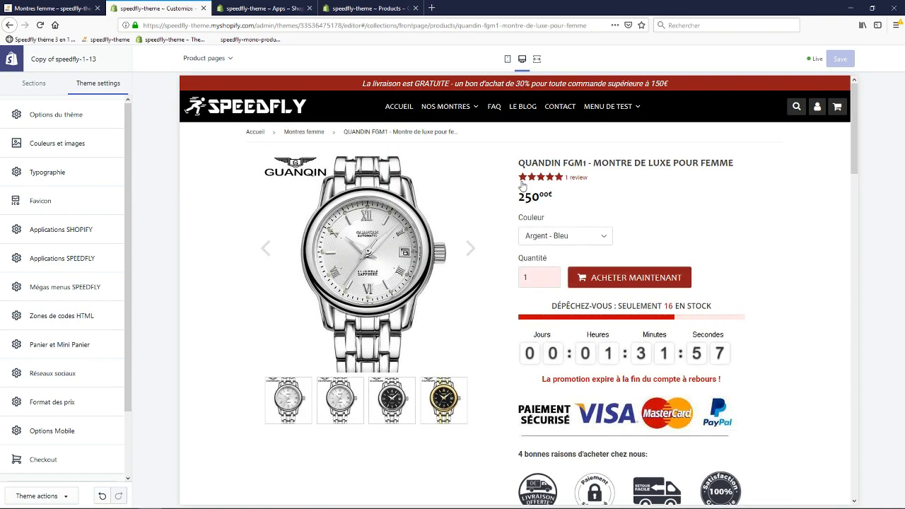
Set the review star colour (Couleur des étoiles) to bright yellow-green in the Couleurs et images settings, and save the theme.
click(70, 144)
scroll(70, 224, down, 5)
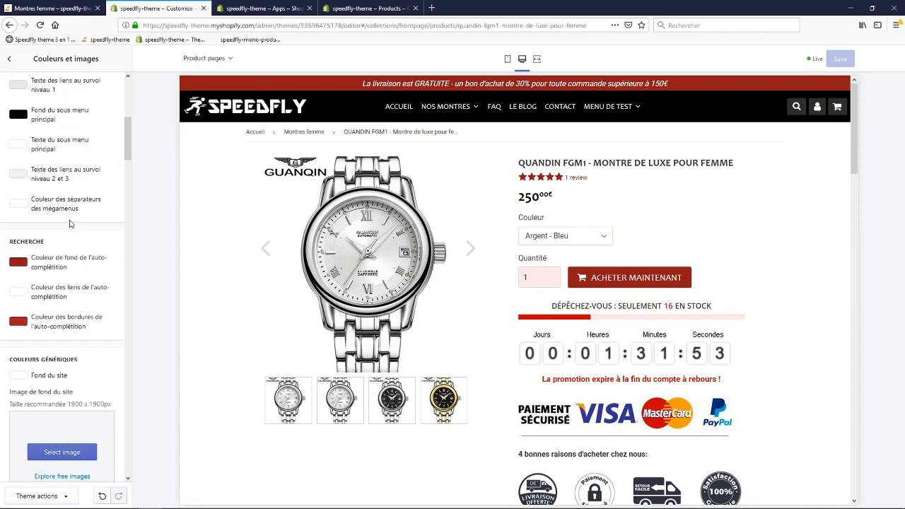
scroll(70, 222, down, 5)
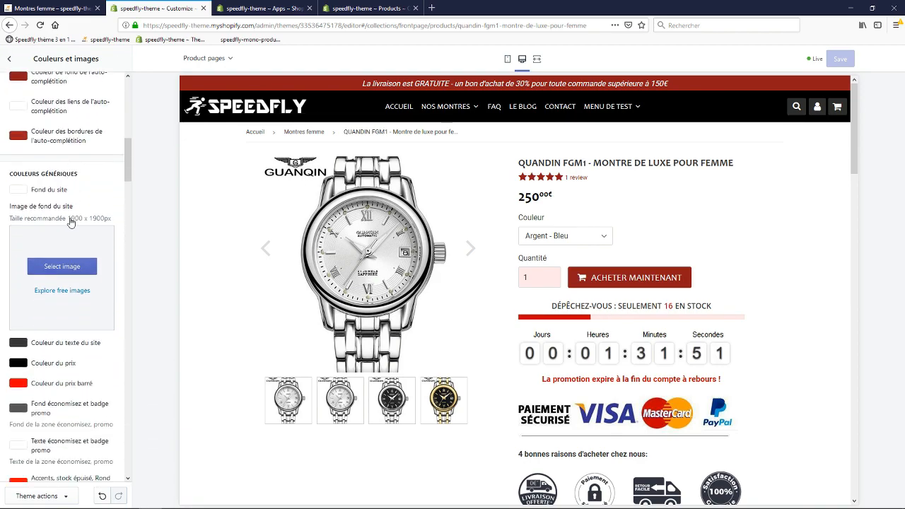
scroll(70, 222, down, 3)
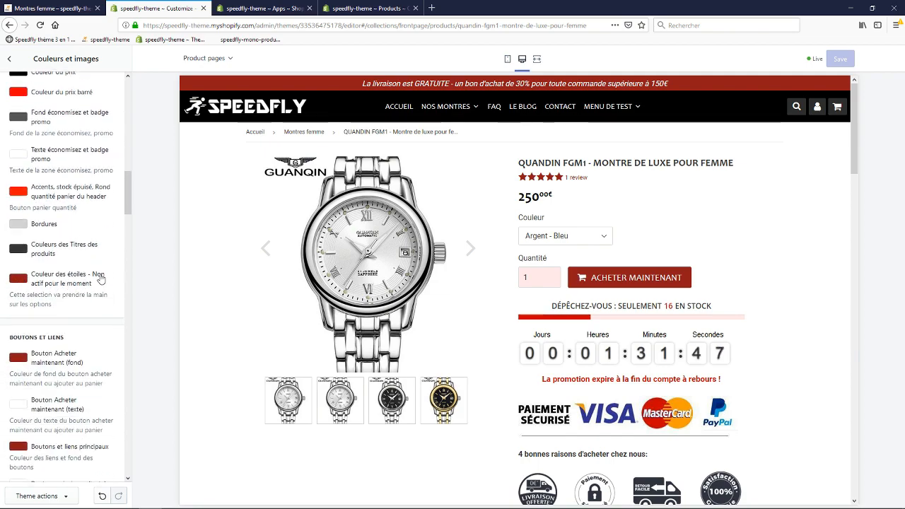
click(19, 280)
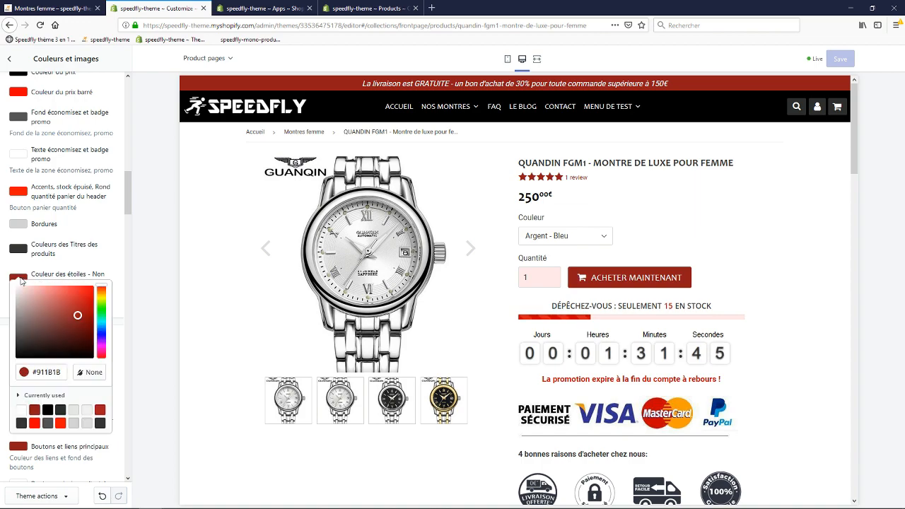
click(101, 302)
click(31, 291)
drag(30, 291, 72, 286)
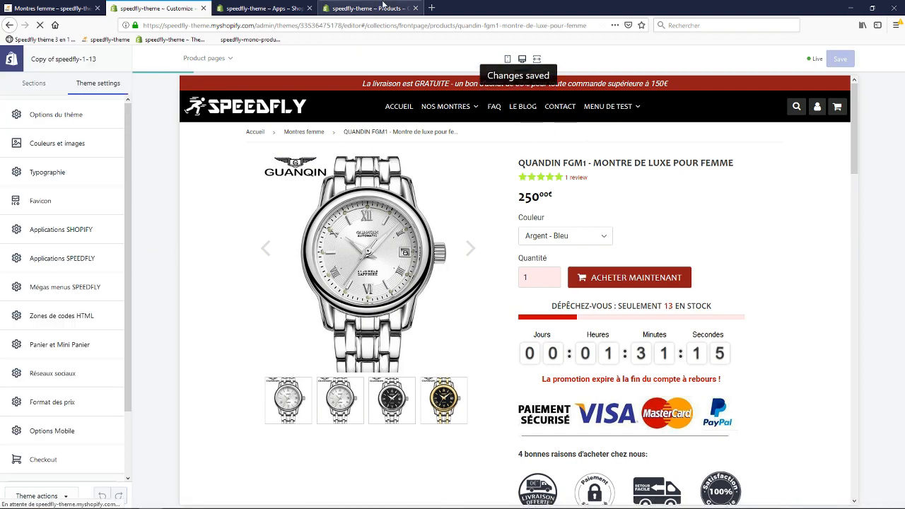
Consult the price size option in the 1.13 update list, and switch back to the theme editor.
click(383, 6)
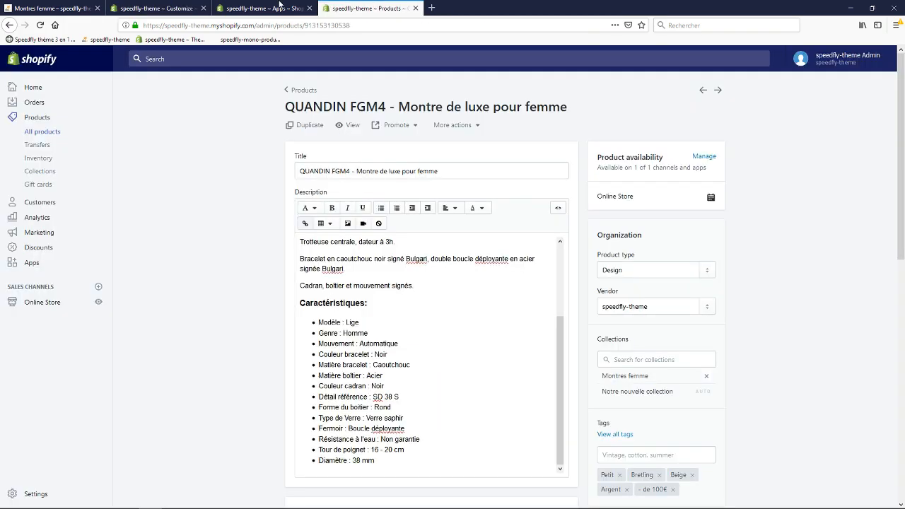
click(276, 6)
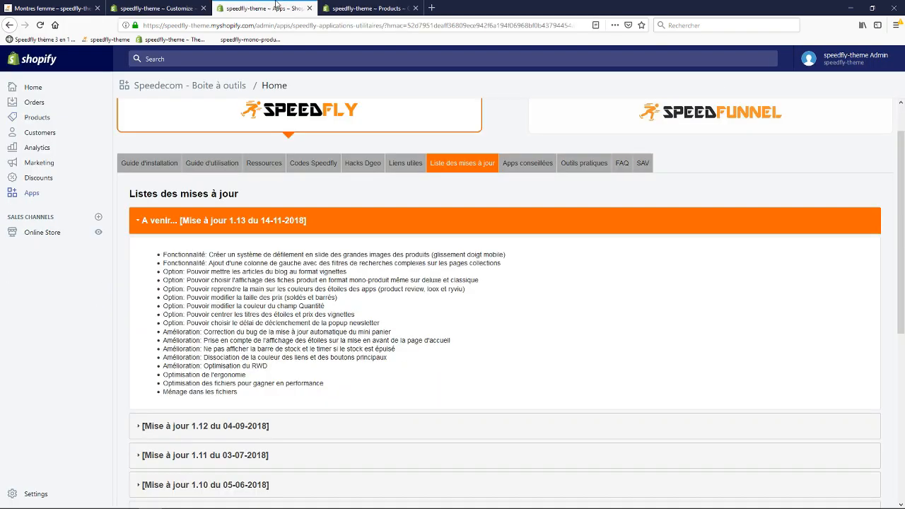
click(172, 5)
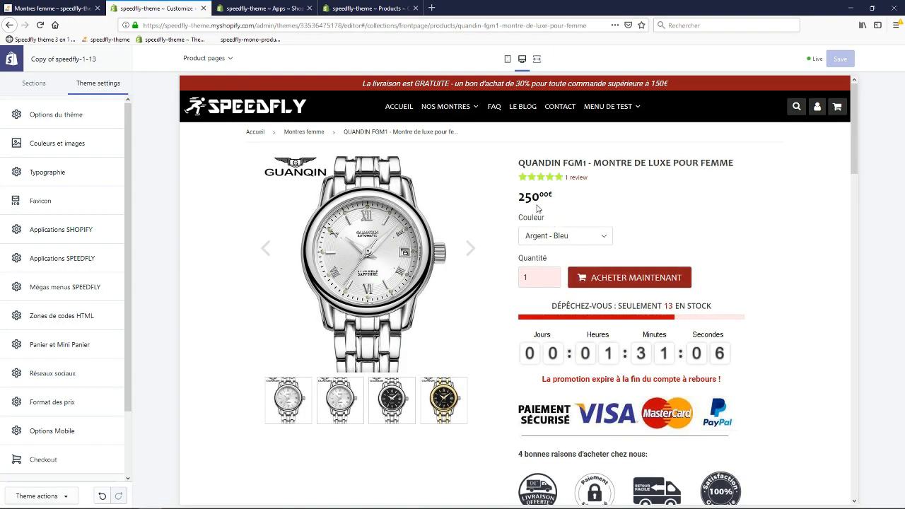
Open the discounted QUANDIN FGM3 product page from the Montres femme collection in the preview.
mouse_move(467, 111)
click(451, 138)
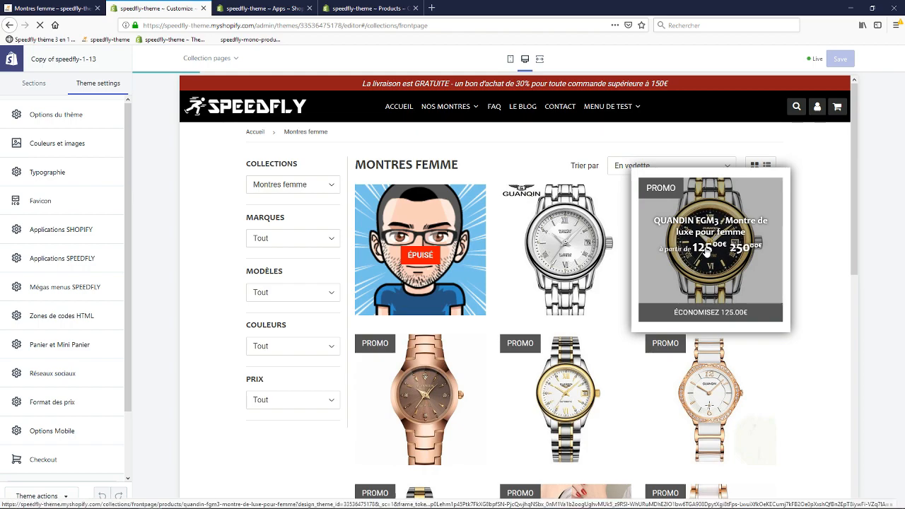
click(706, 252)
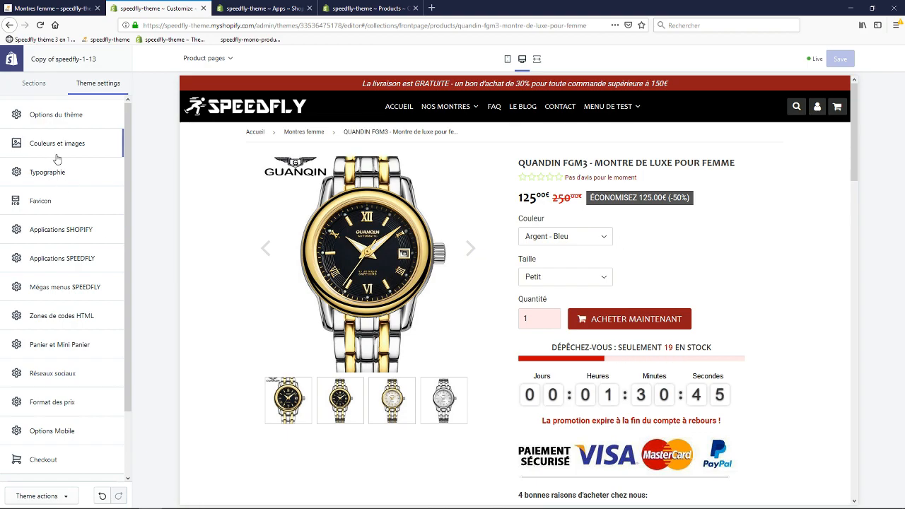
In the Typographie settings, set the normal price size to 16px and the crossed-out price size to 14px.
click(56, 175)
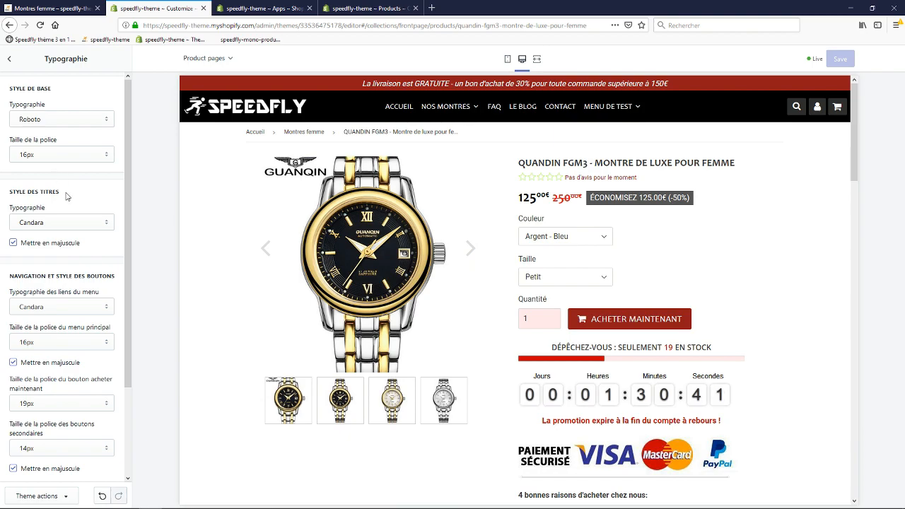
scroll(67, 197, down, 3)
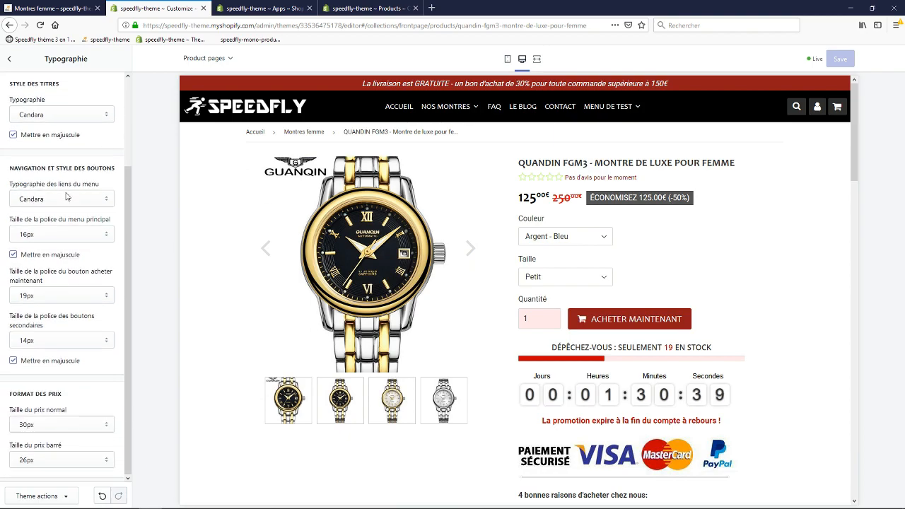
click(55, 426)
click(28, 241)
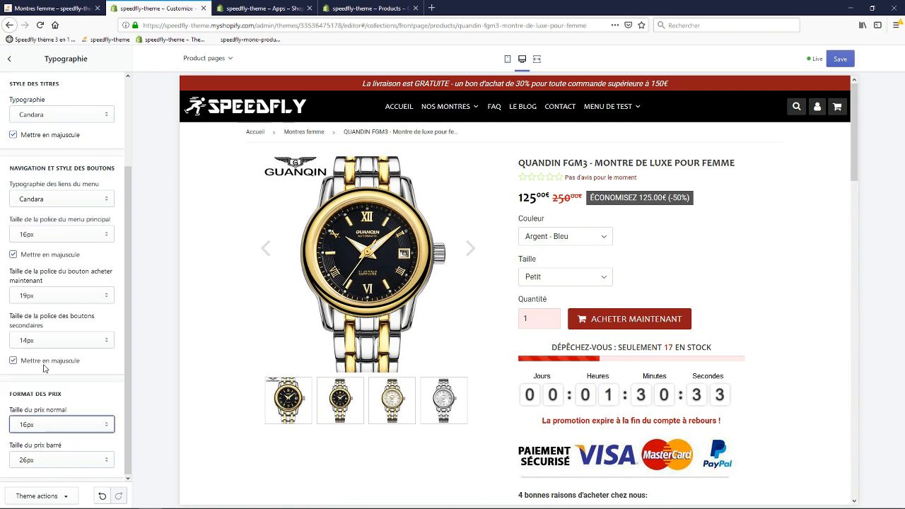
click(41, 463)
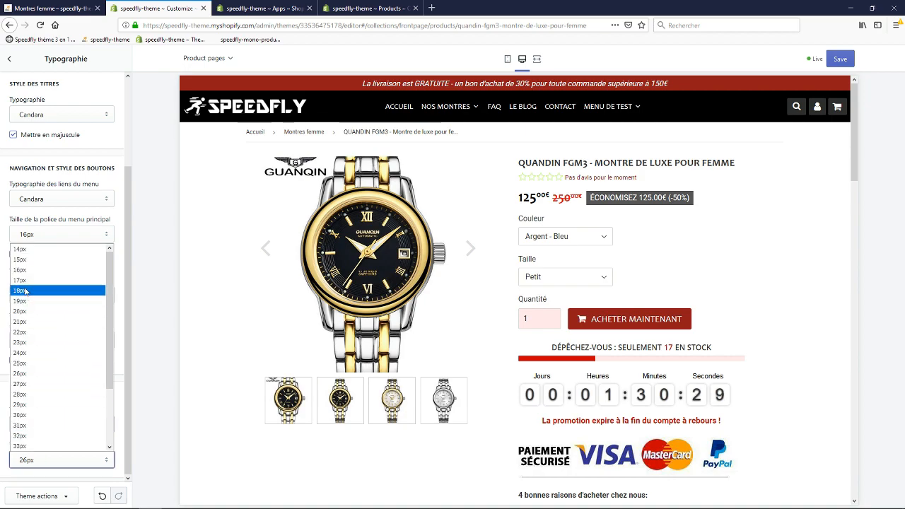
click(22, 249)
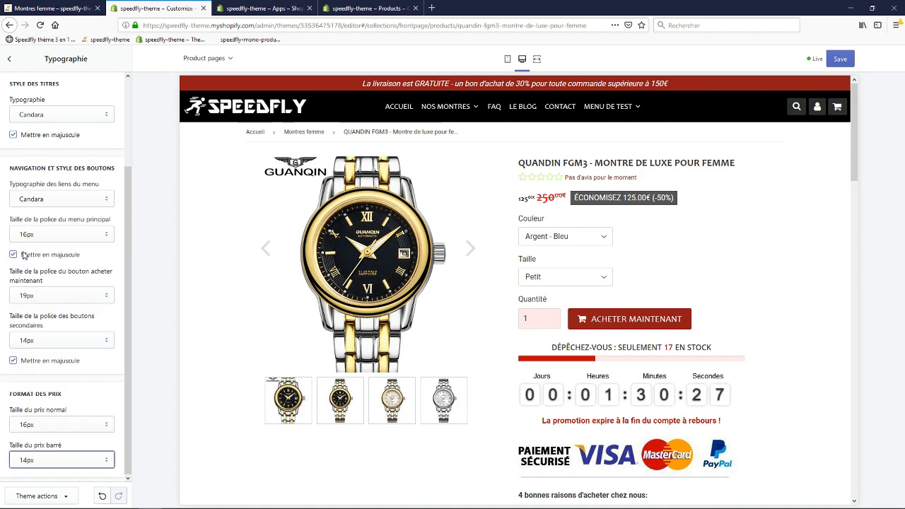
click(2, 244)
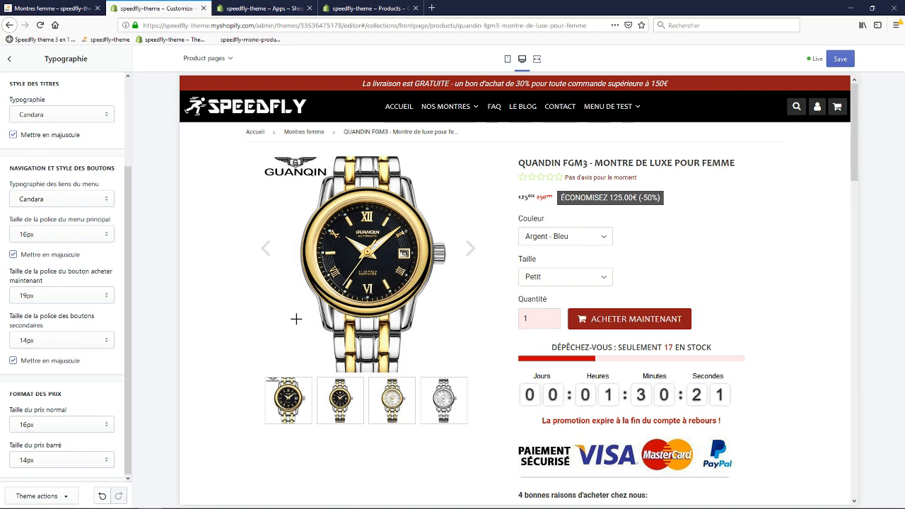
Set the normal price size to 33px and the crossed-out price size to 22px, and return to the 1.13 update list.
click(24, 427)
click(23, 415)
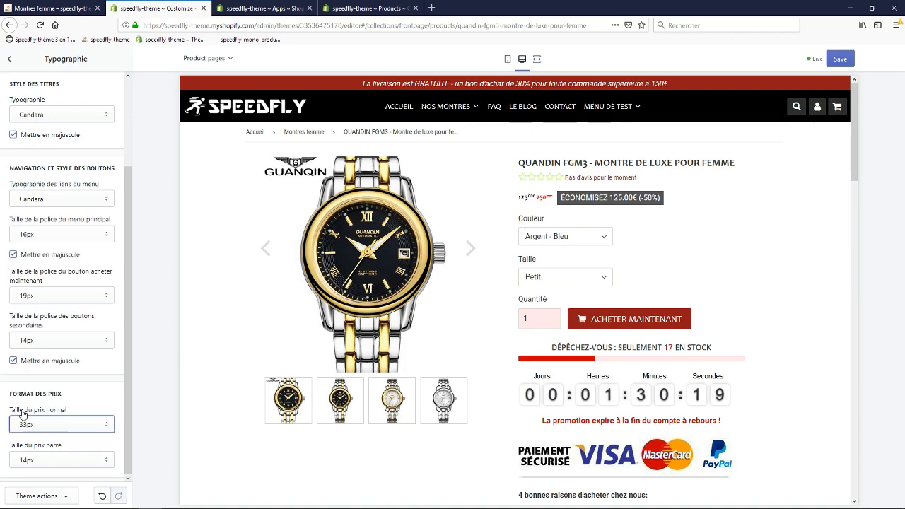
click(40, 460)
click(24, 342)
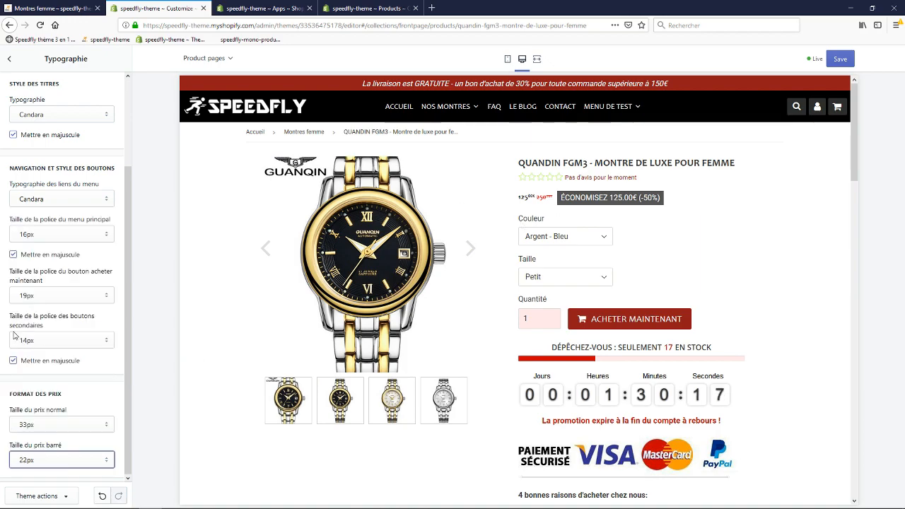
click(2, 304)
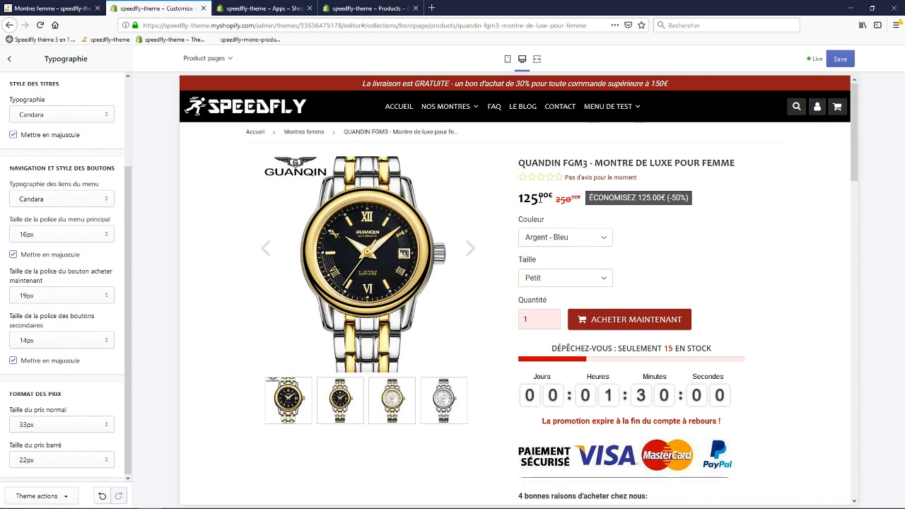
click(36, 424)
click(278, 8)
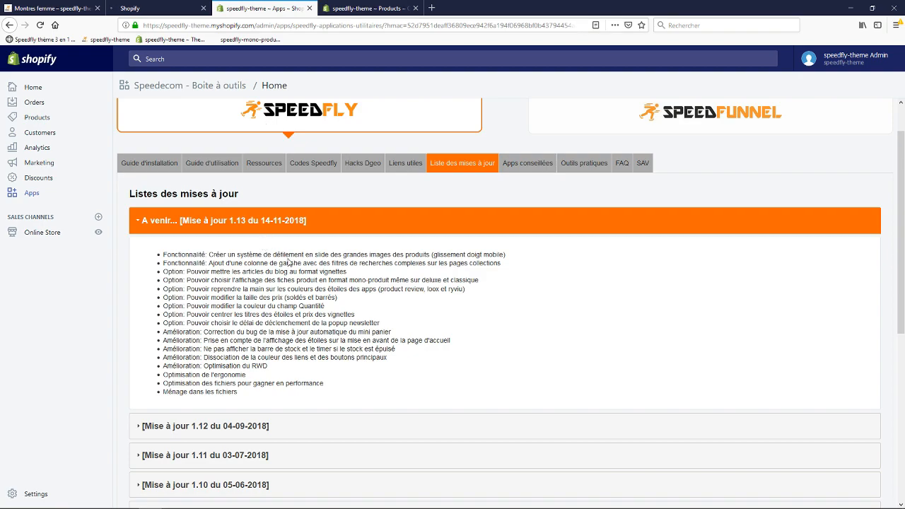
In the theme editor's Couleurs et images settings, set the product page's quantity field background colour to bright red.
click(162, 8)
click(89, 88)
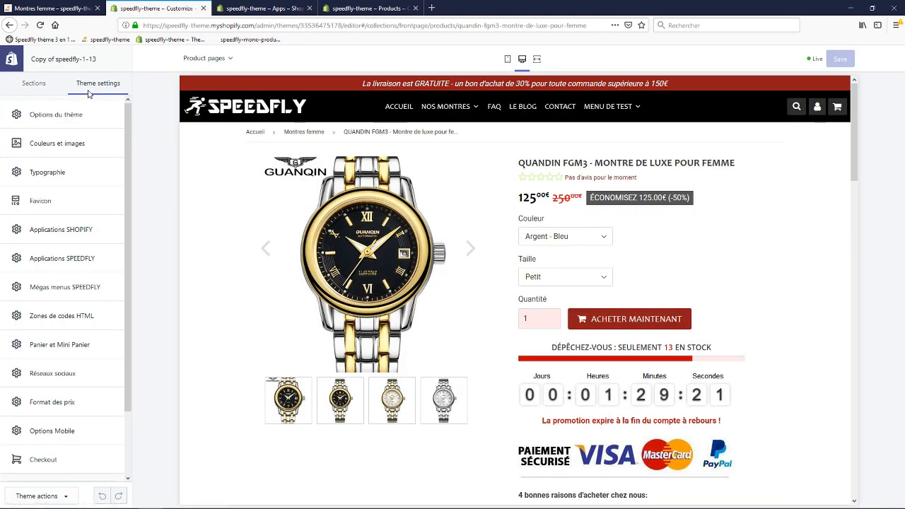
click(57, 145)
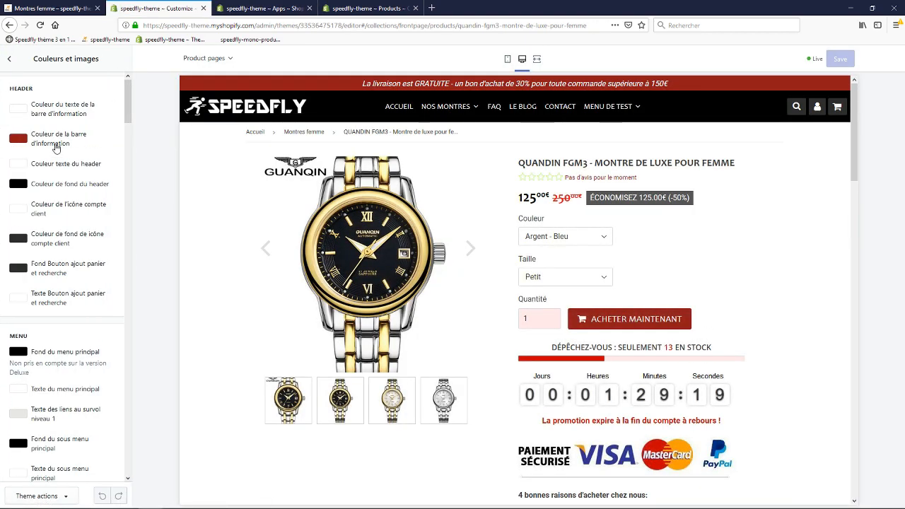
scroll(58, 156, down, 10)
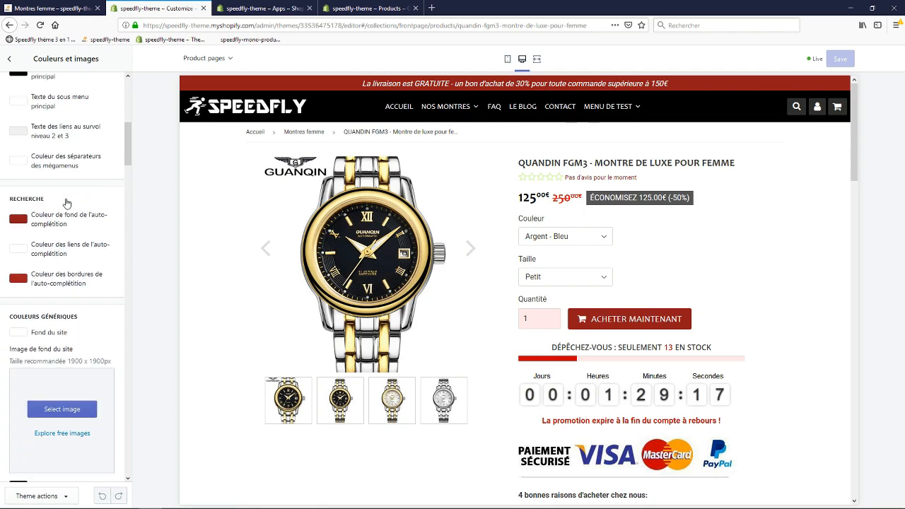
scroll(67, 213, down, 15)
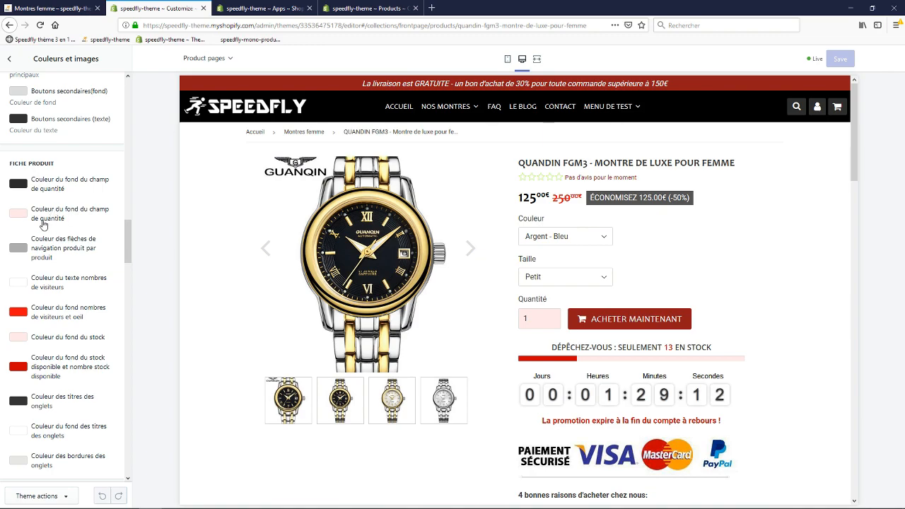
click(21, 217)
drag(70, 240, 81, 224)
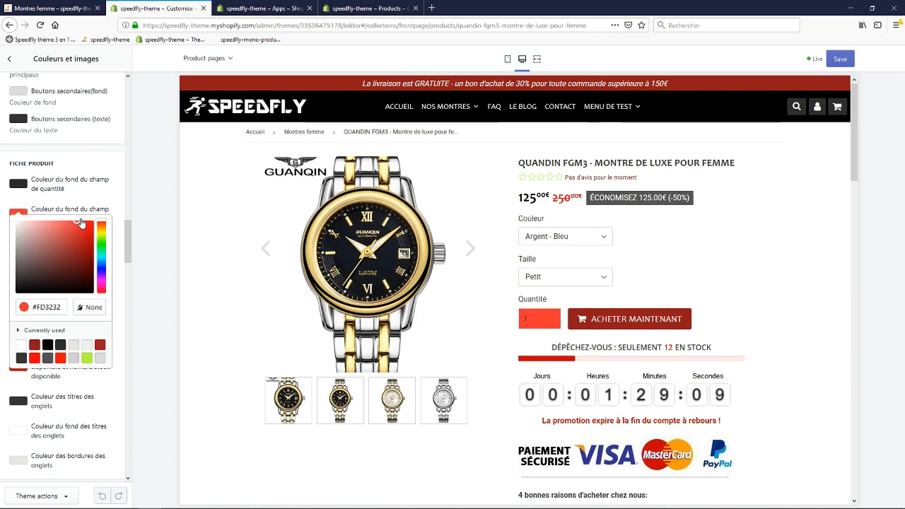
click(2, 198)
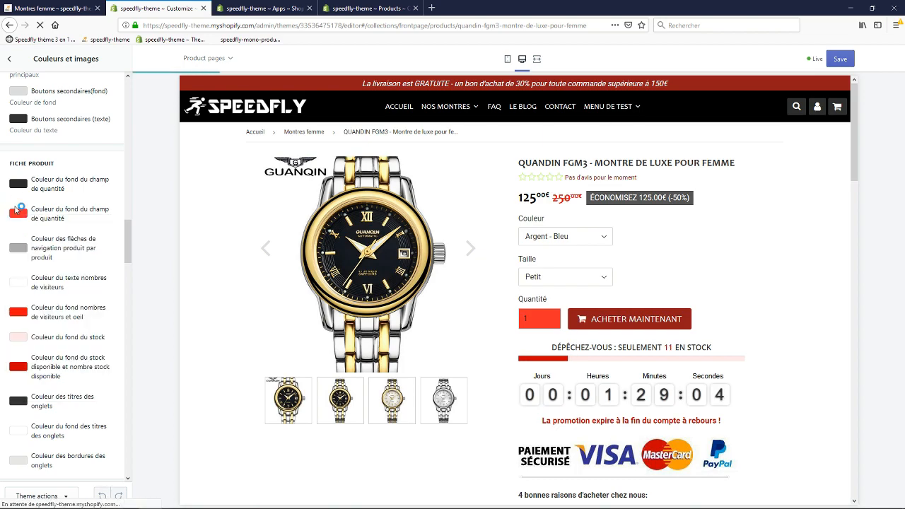
Set the first quantity field colour under Fiche produit to white #FFFFFF, and return to the 1.13 update list.
click(18, 185)
click(16, 191)
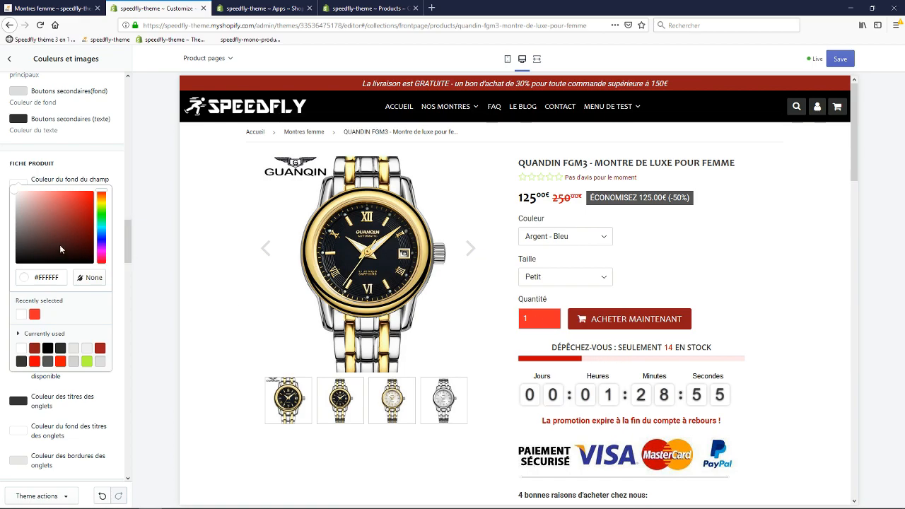
click(274, 5)
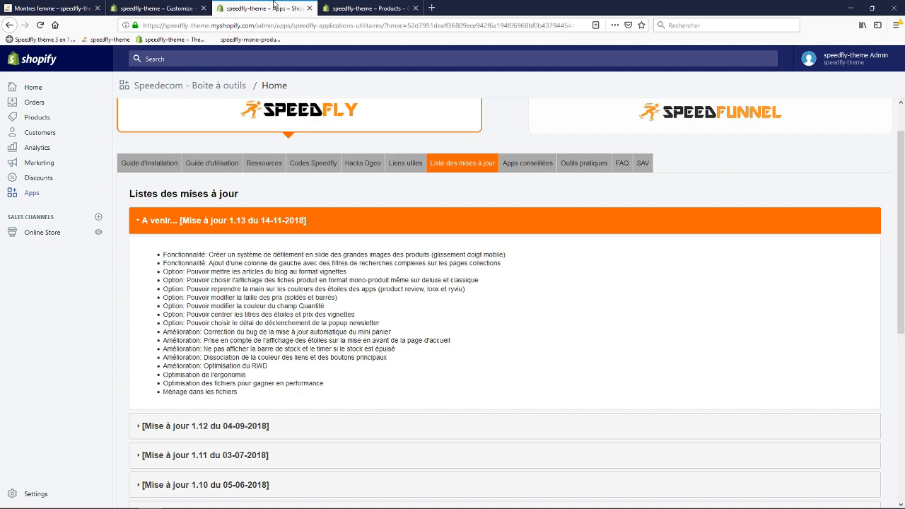
Switch back to the theme editor and preview the Montres femme collection, followed by the store's home page.
click(171, 7)
mouse_move(449, 116)
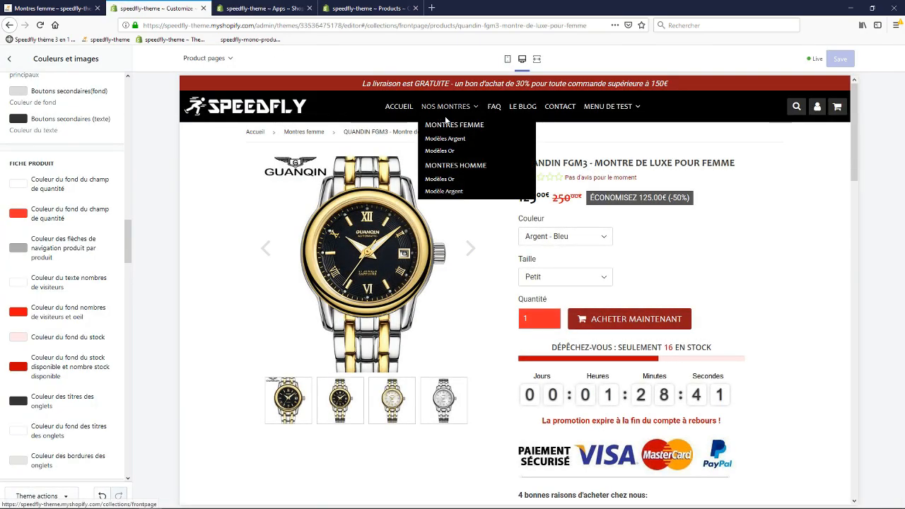
click(451, 142)
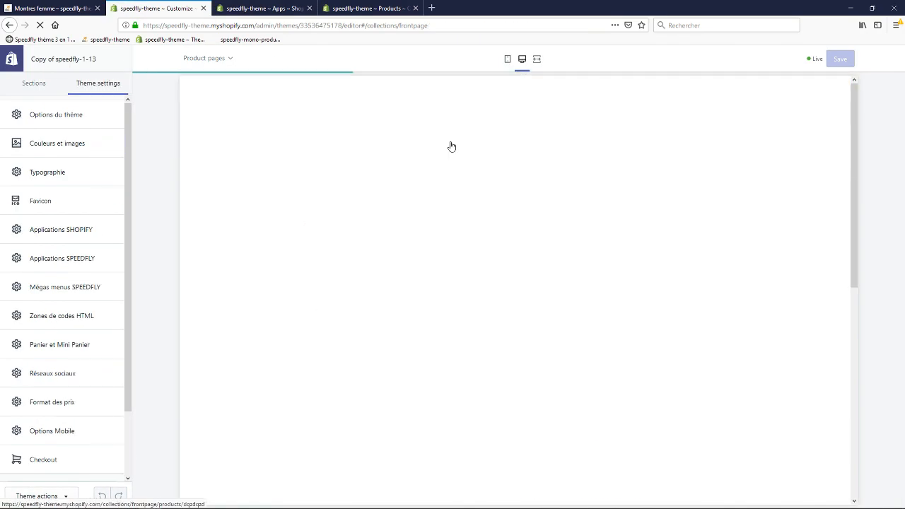
click(282, 117)
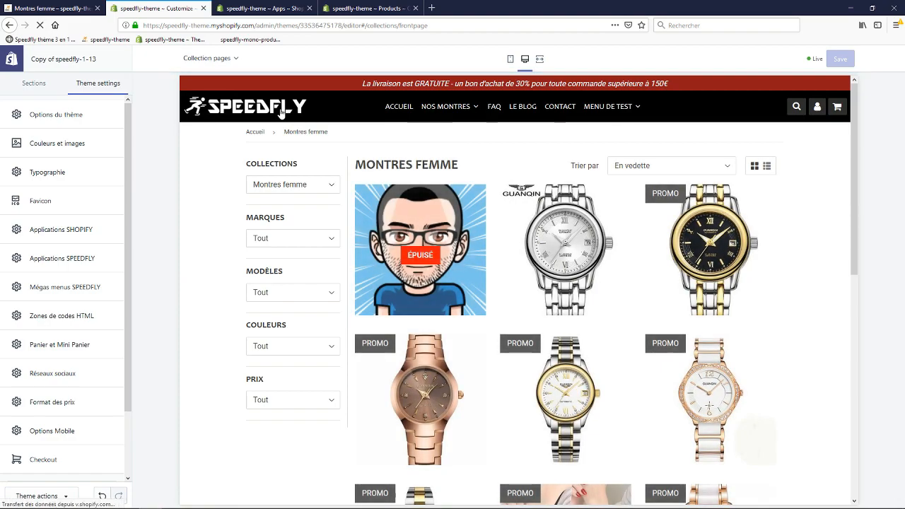
Enable Vignette format classique for the home page's Montres femme section, and save the theme.
scroll(63, 205, down, 5)
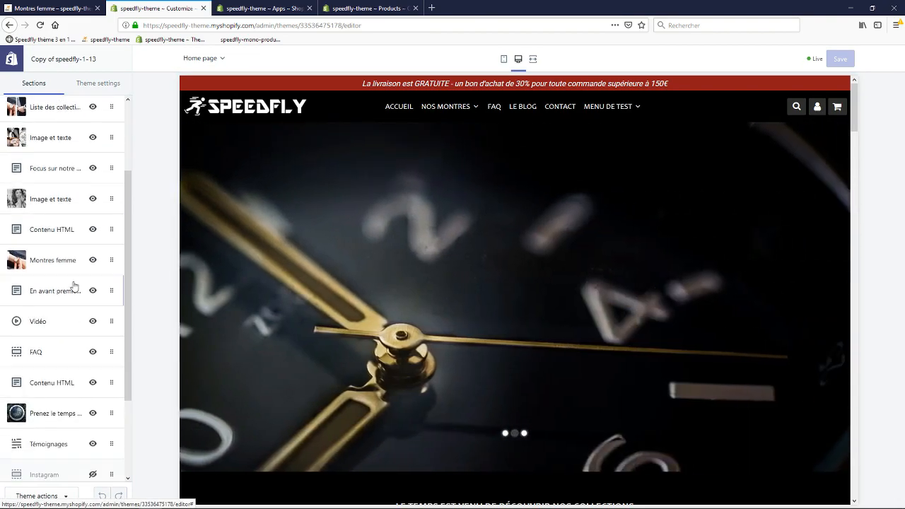
click(58, 205)
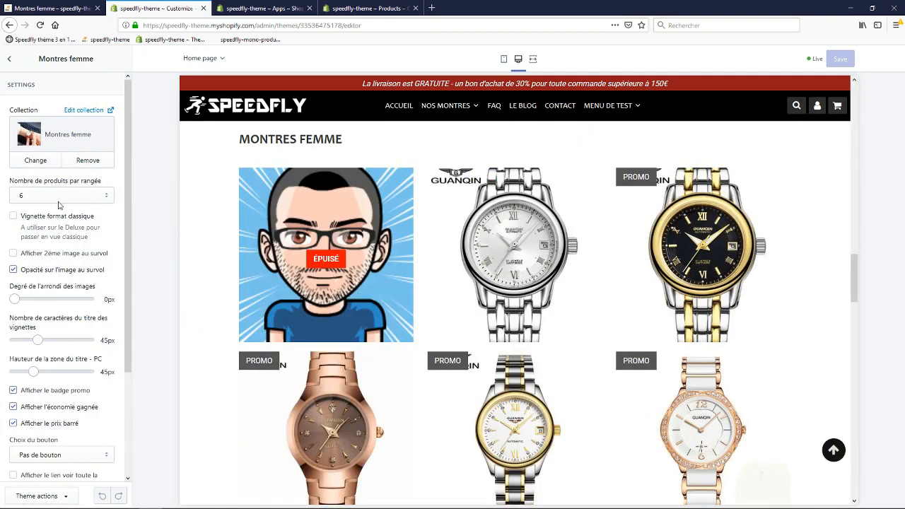
click(51, 221)
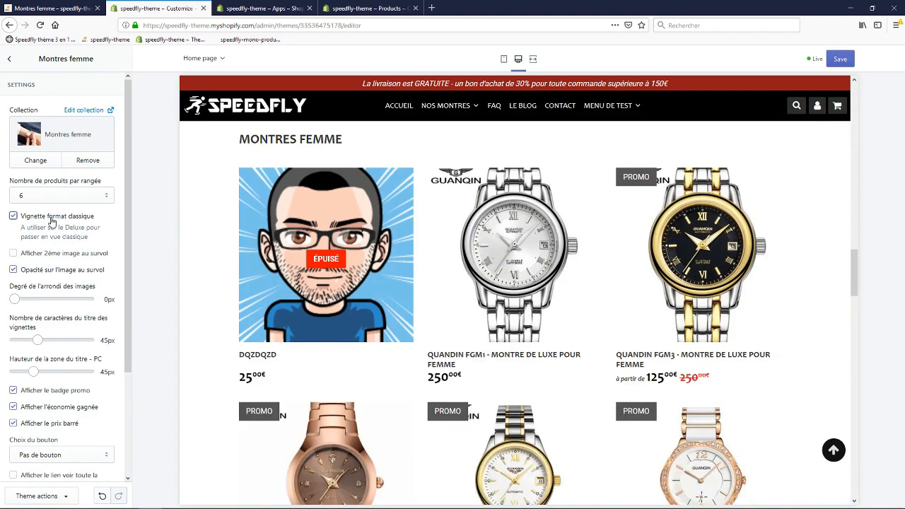
scroll(248, 241, down, 4)
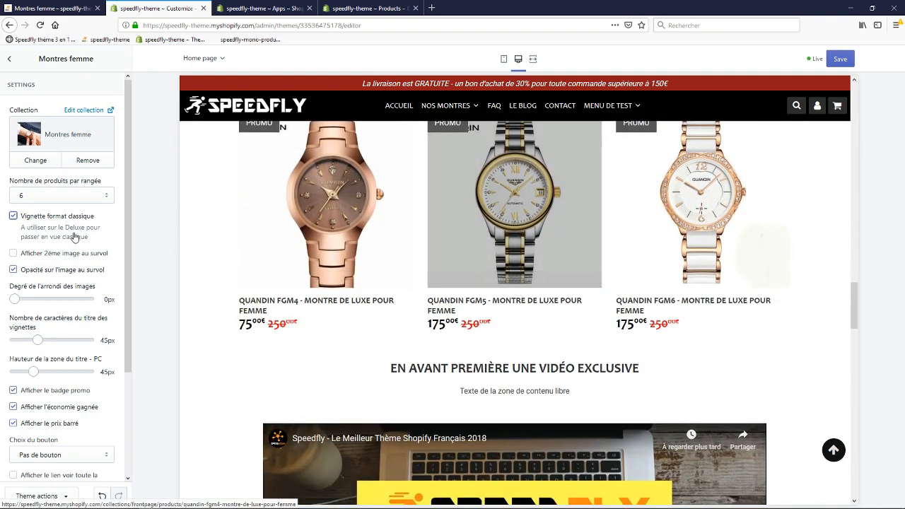
scroll(81, 241, down, 3)
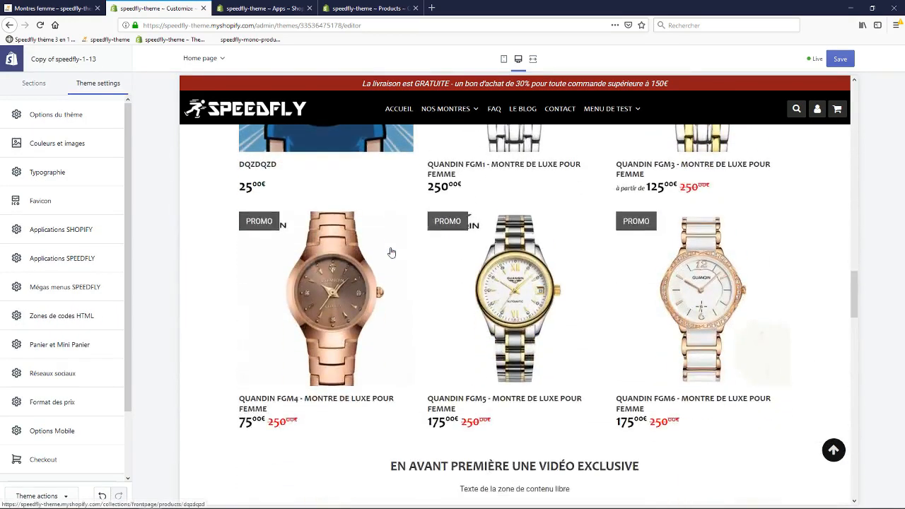
scroll(391, 252, up, 3)
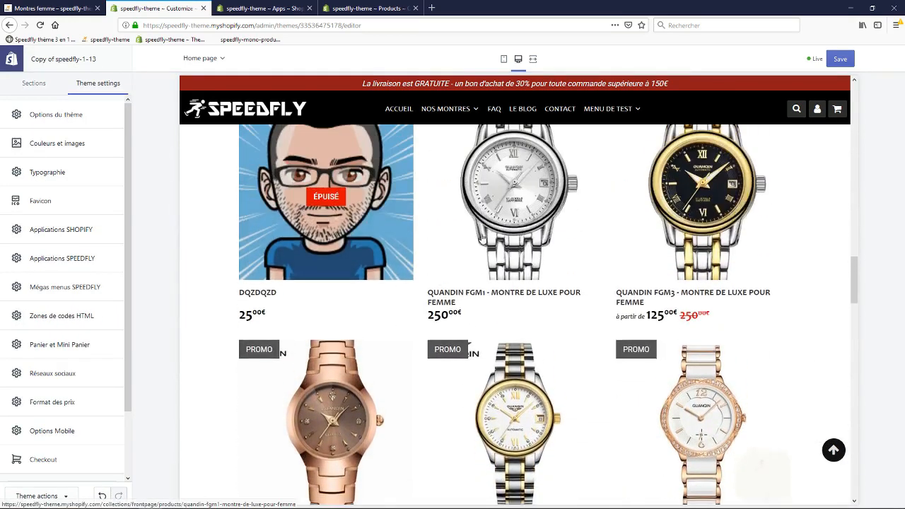
click(836, 61)
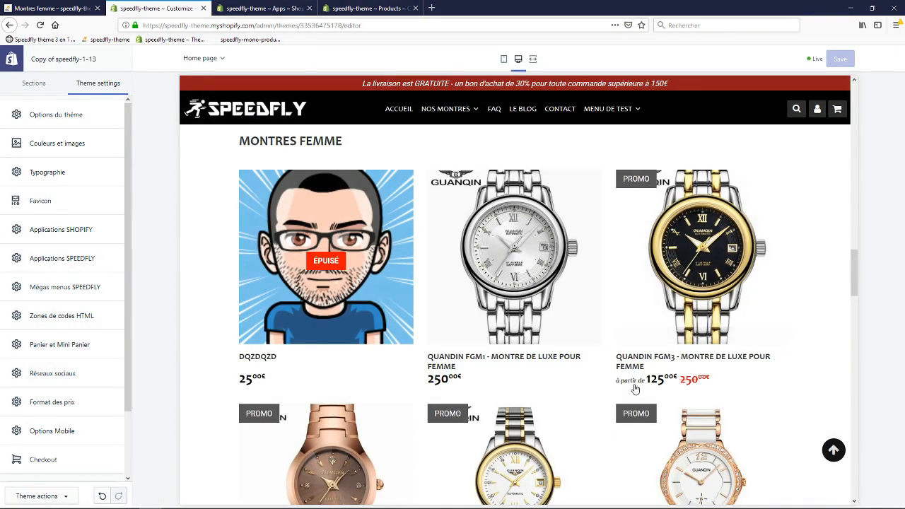
Enable Centrer les textes des vignettes in Options du thème, and return to the 1.13 update list.
scroll(462, 318, down, 2)
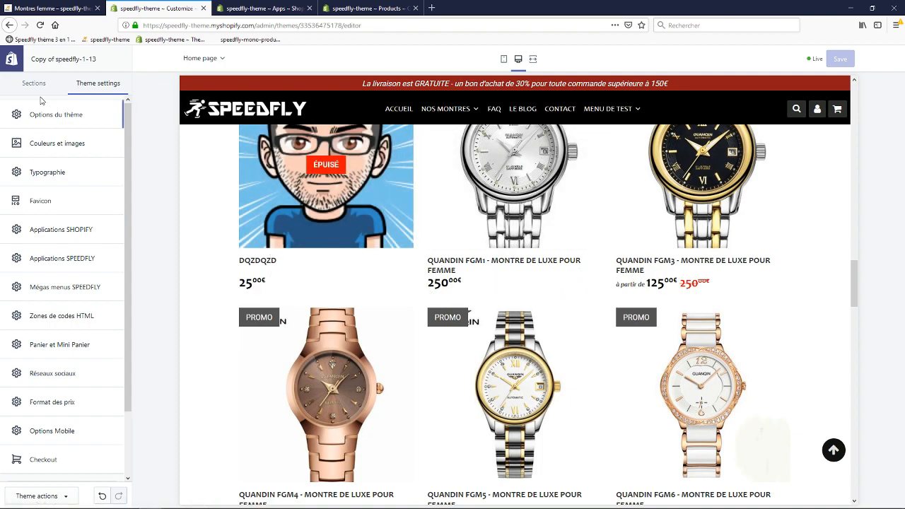
click(63, 120)
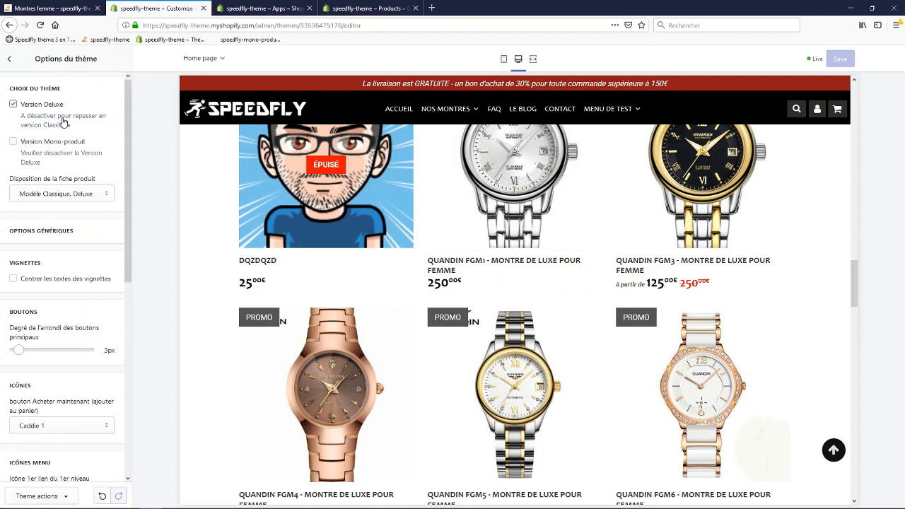
click(48, 284)
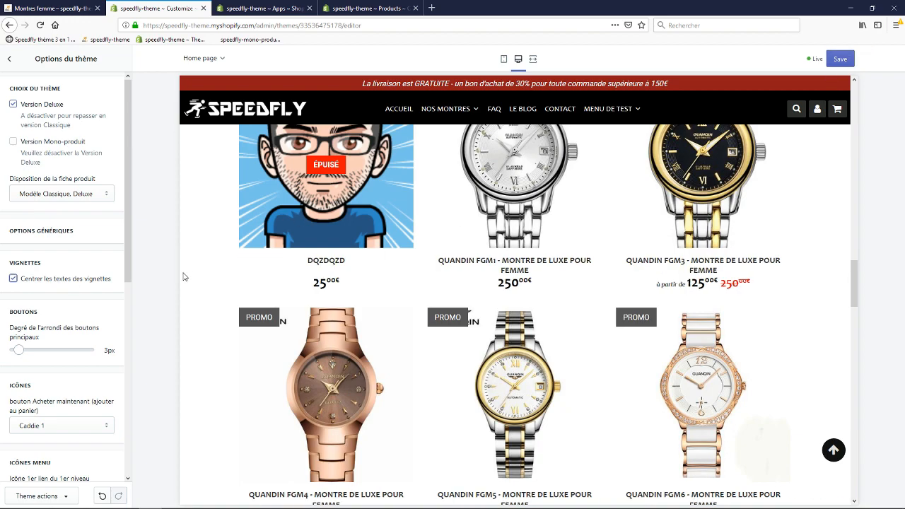
click(265, 8)
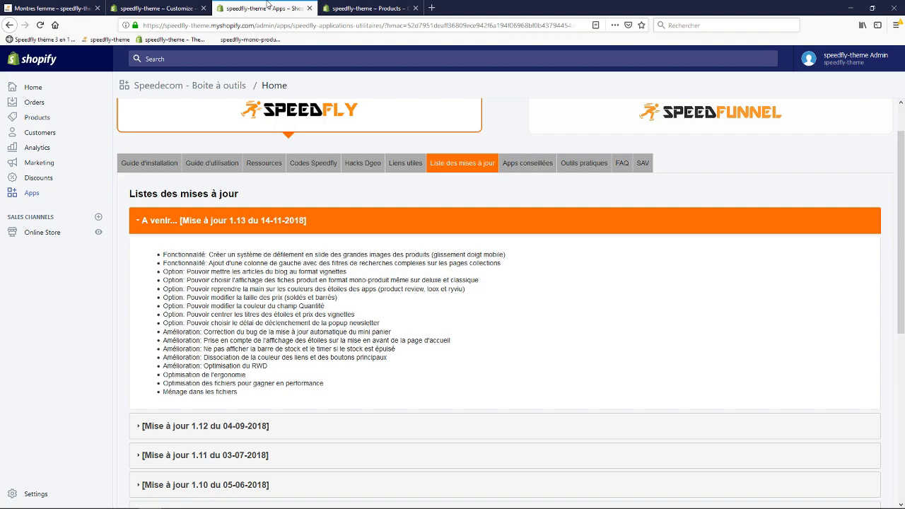
In the theme editor's Applications SPEEDFLY settings, activate the newsletter signup popup.
click(174, 6)
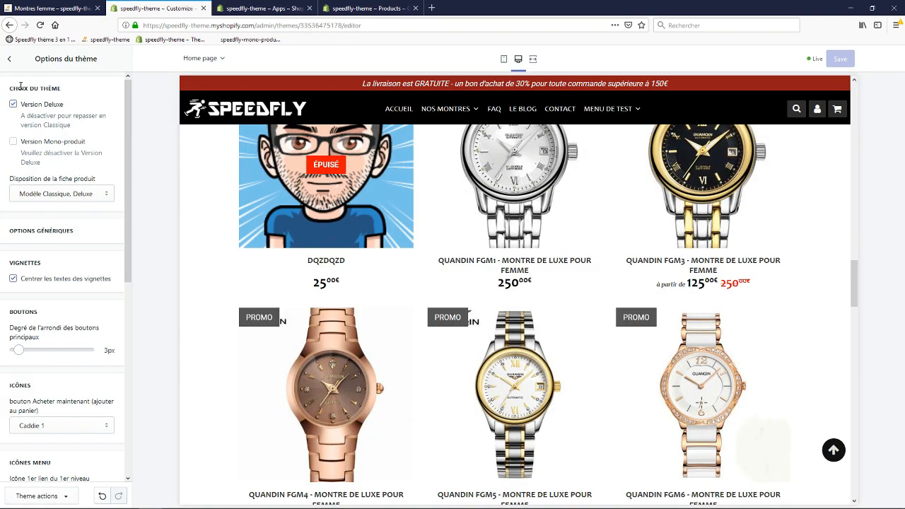
click(11, 61)
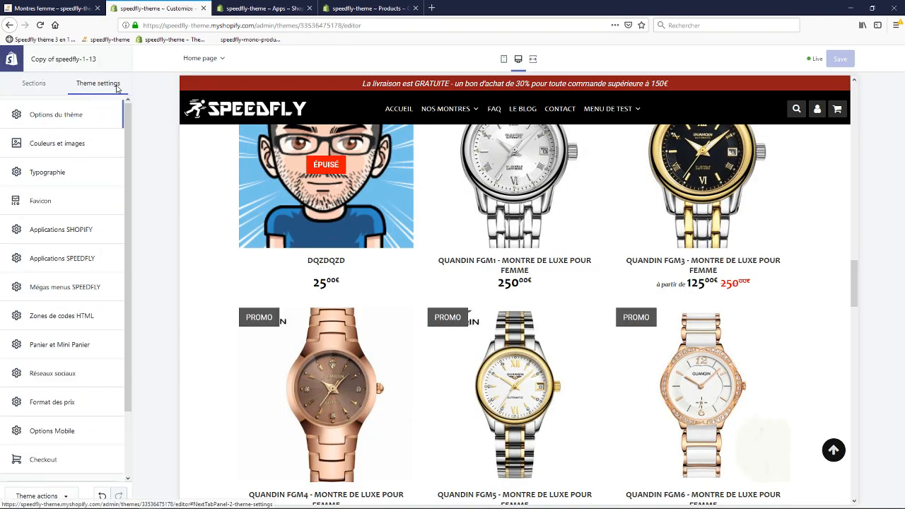
click(76, 260)
scroll(80, 274, down, 10)
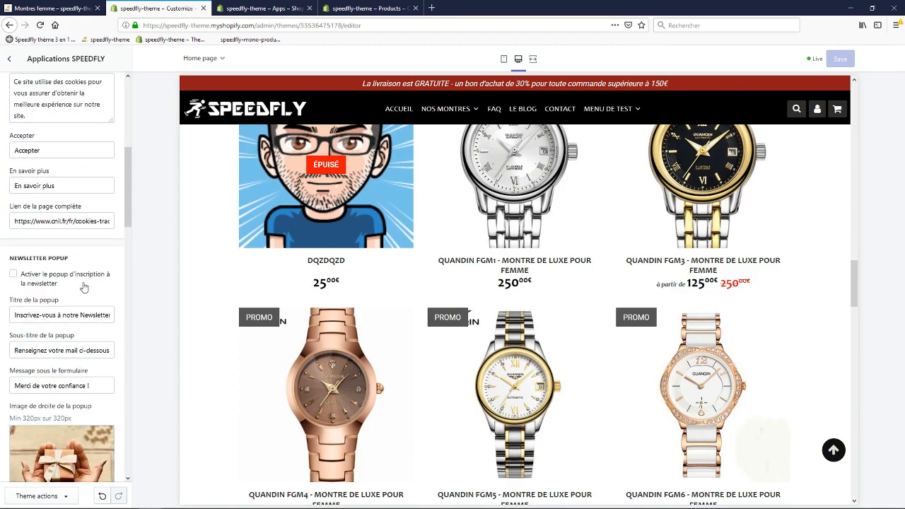
click(47, 173)
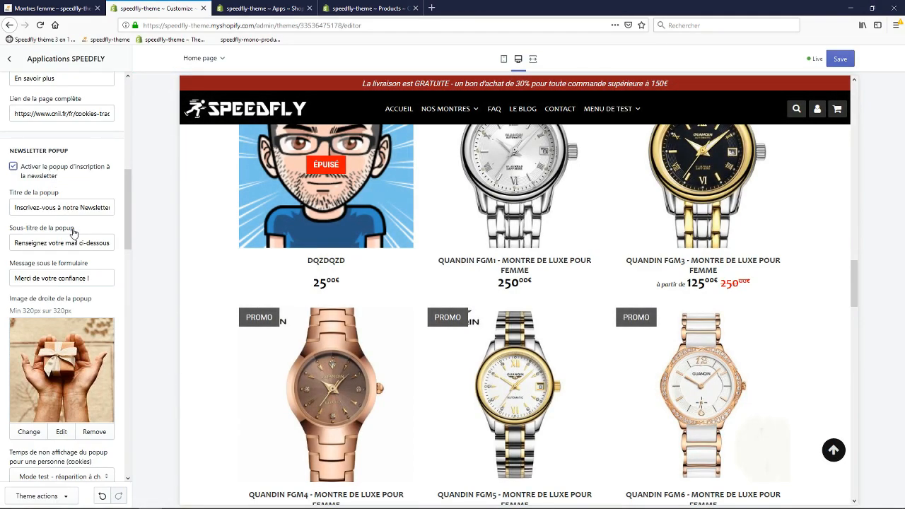
Examine the available trigger delays in seconds for the newsletter popup.
scroll(67, 240, down, 4)
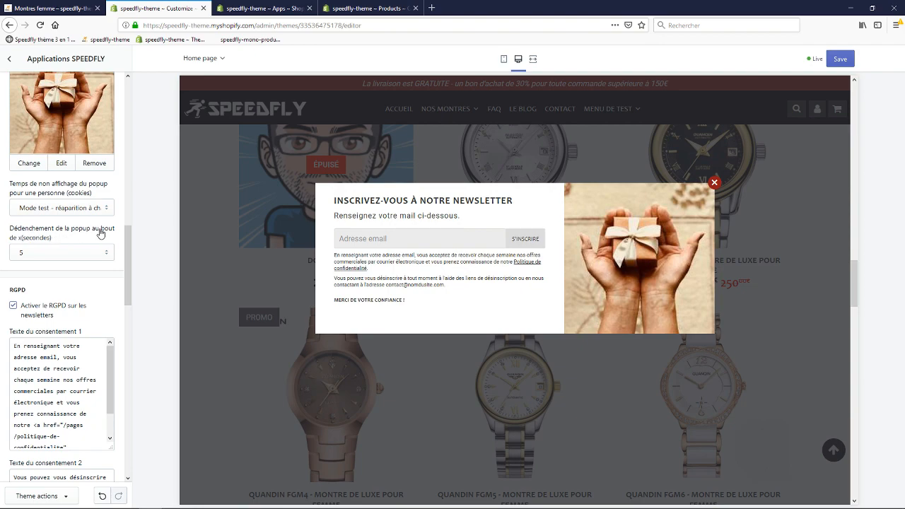
click(48, 256)
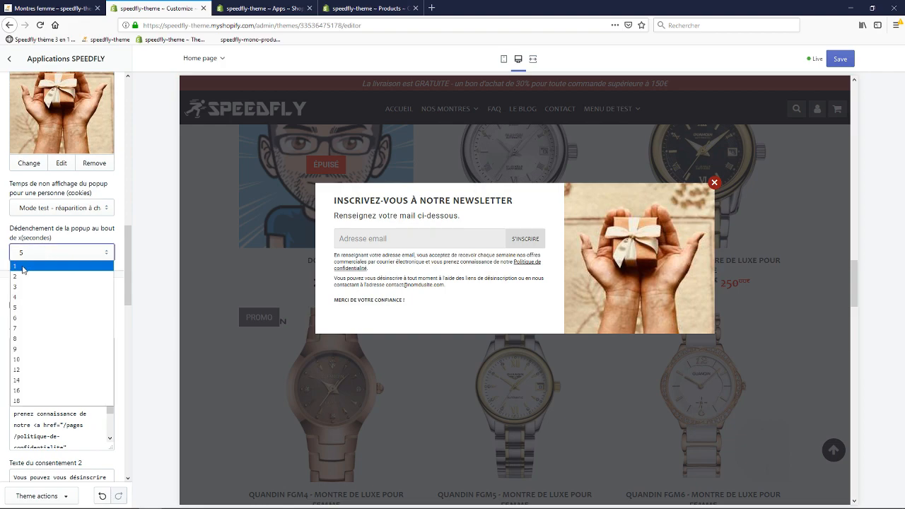
click(3, 231)
scroll(73, 231, up, 3)
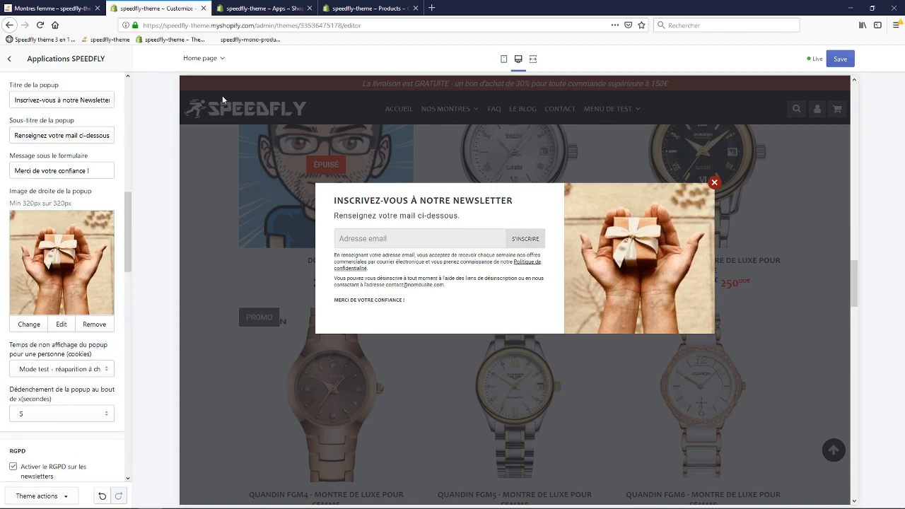
Consult the 1.13 update list for the next item, and open the storefront's home page.
click(251, 8)
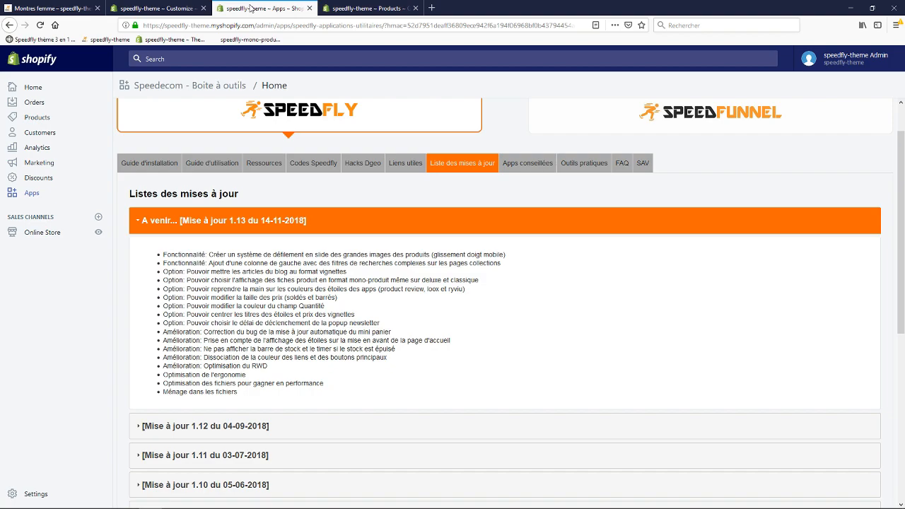
click(155, 8)
click(79, 8)
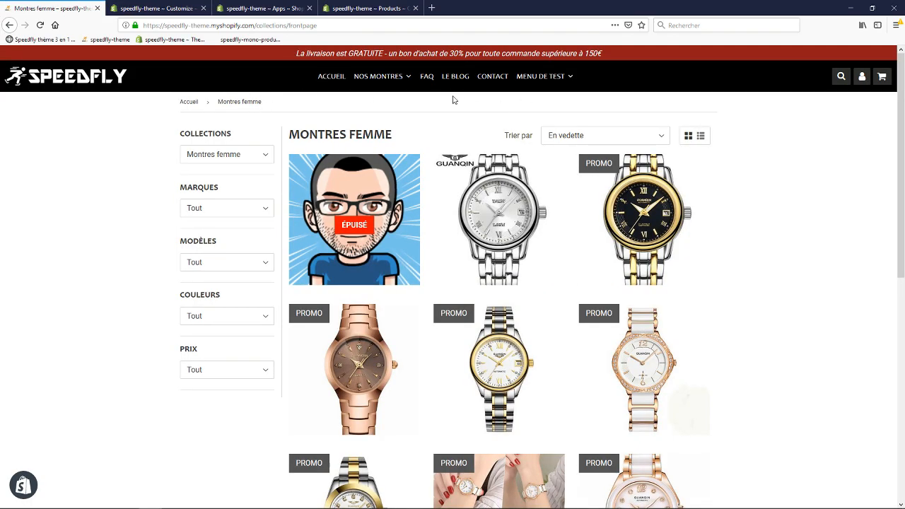
click(378, 76)
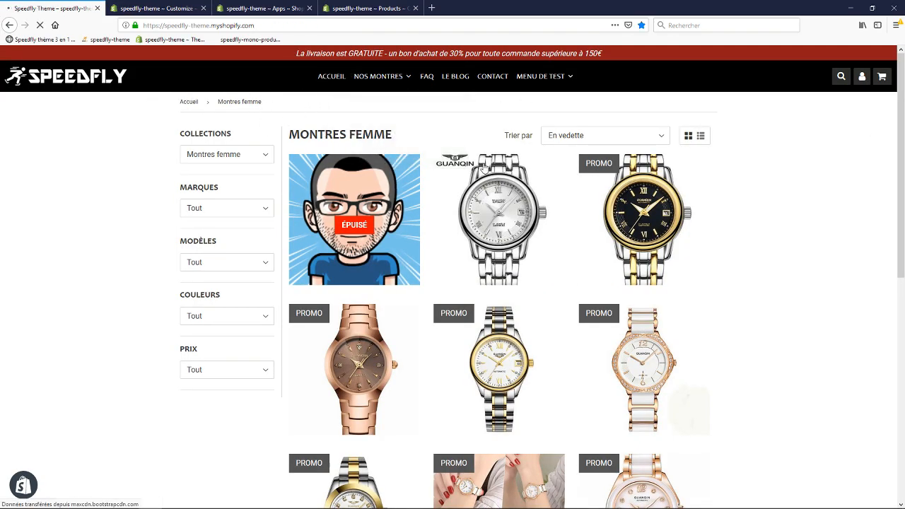
In the theme editor, set Choix du bouton to Ajouter au panier for the home page's Montres femme section, and save.
click(159, 8)
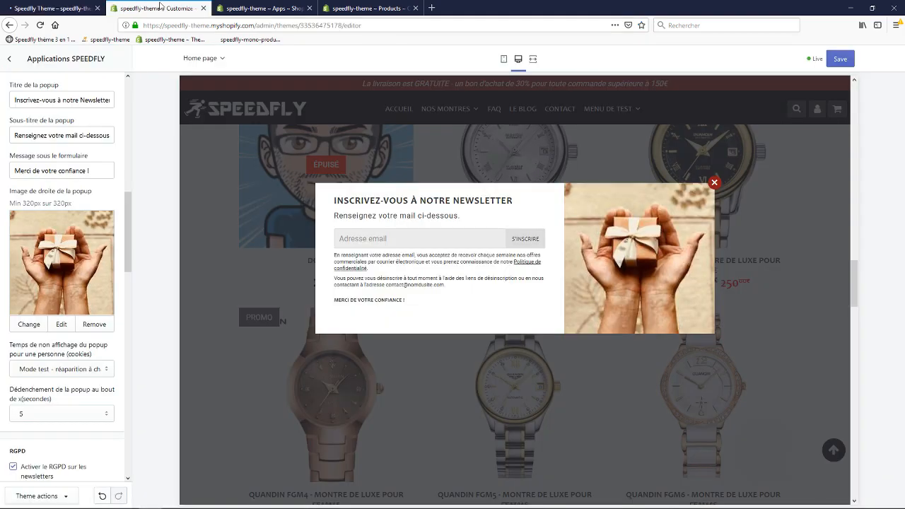
click(10, 61)
click(41, 86)
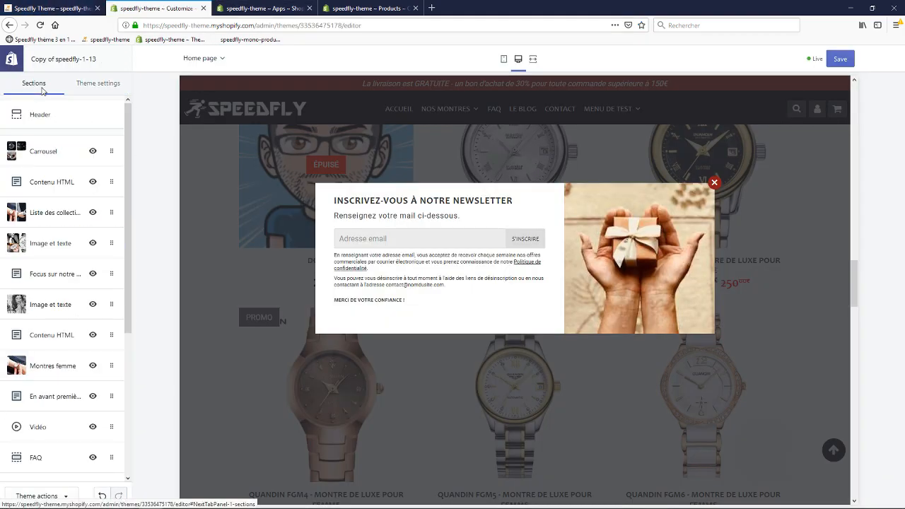
click(98, 83)
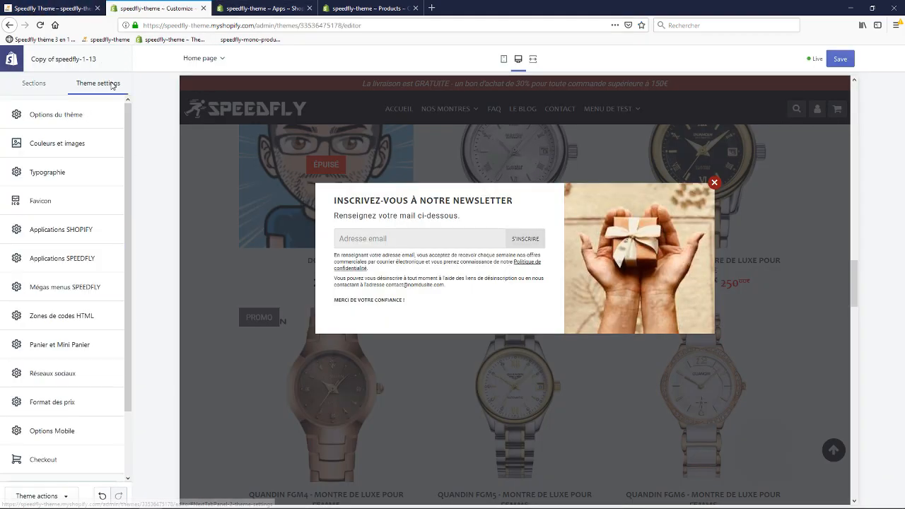
click(32, 84)
scroll(69, 258, down, 4)
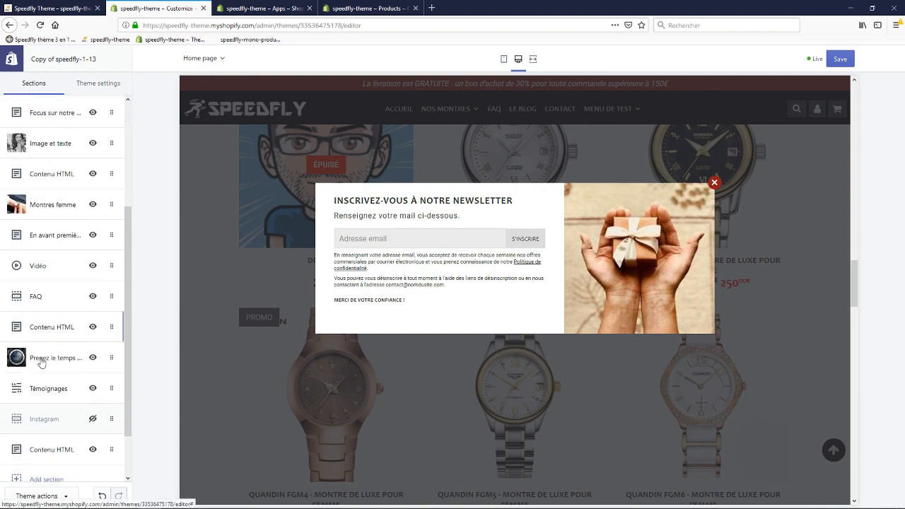
click(61, 206)
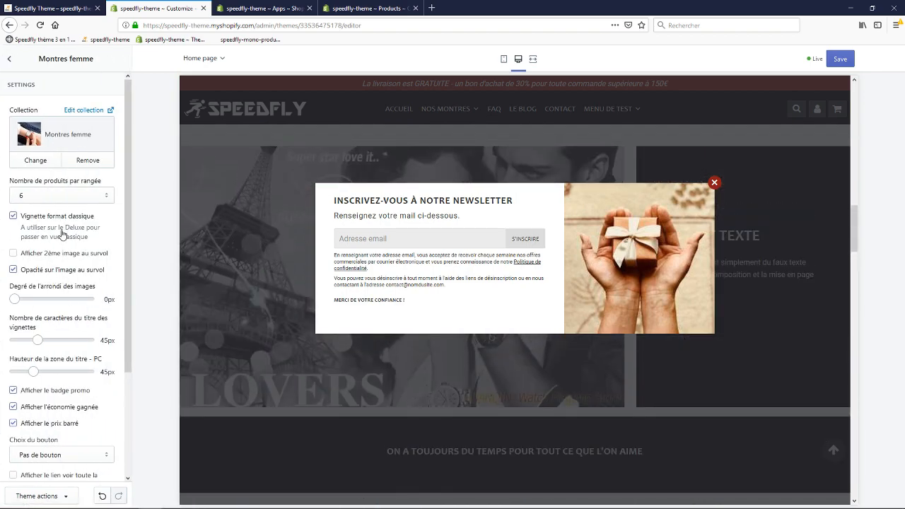
scroll(61, 321, down, 3)
click(61, 318)
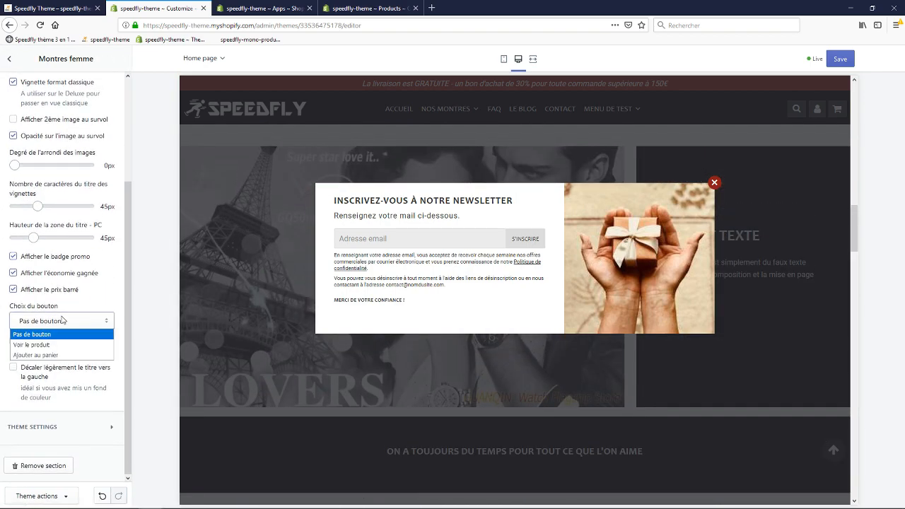
click(49, 357)
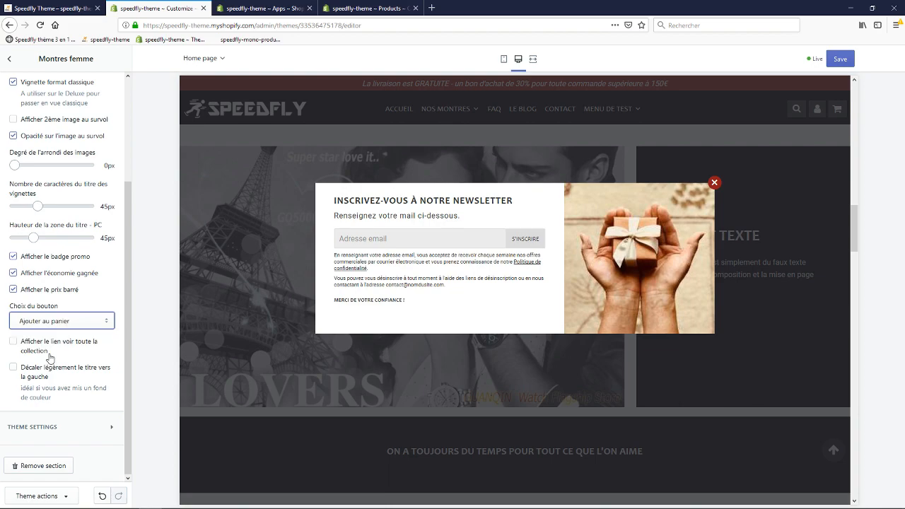
click(840, 59)
Reload the storefront's home page and close the newsletter popup.
click(78, 8)
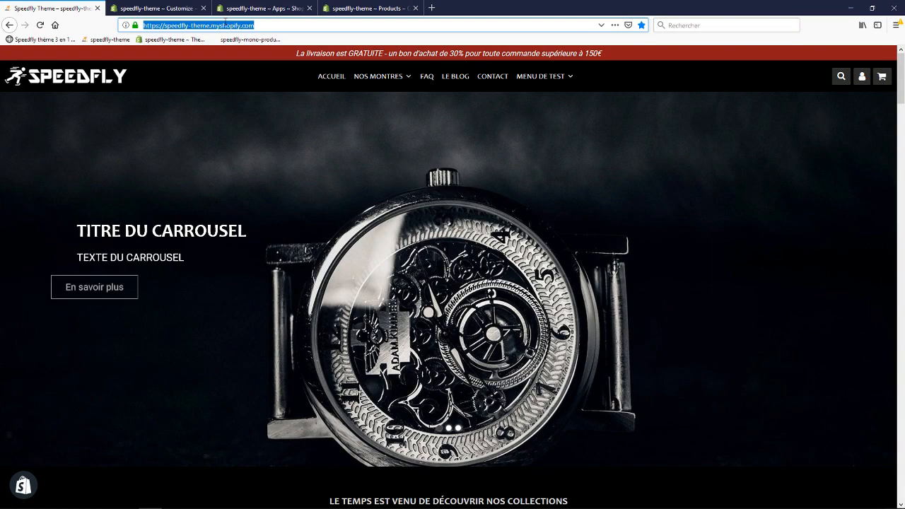
key(Return)
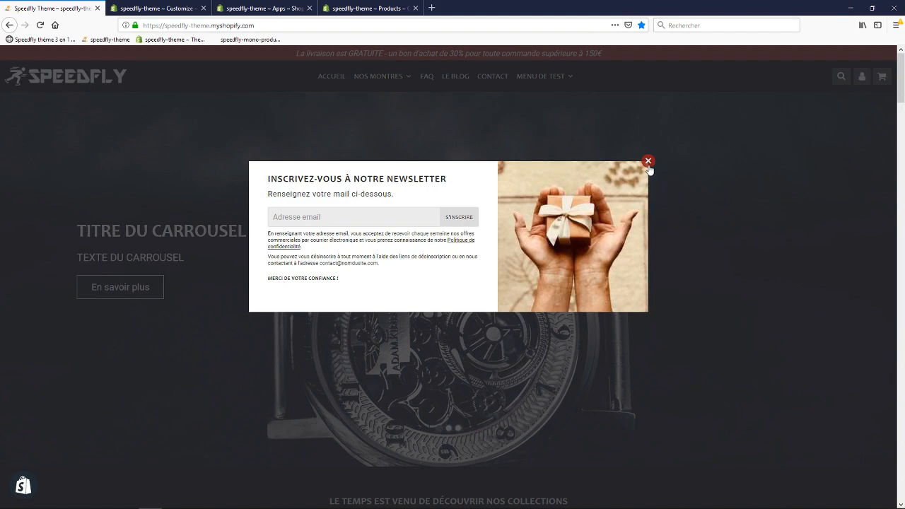
click(648, 162)
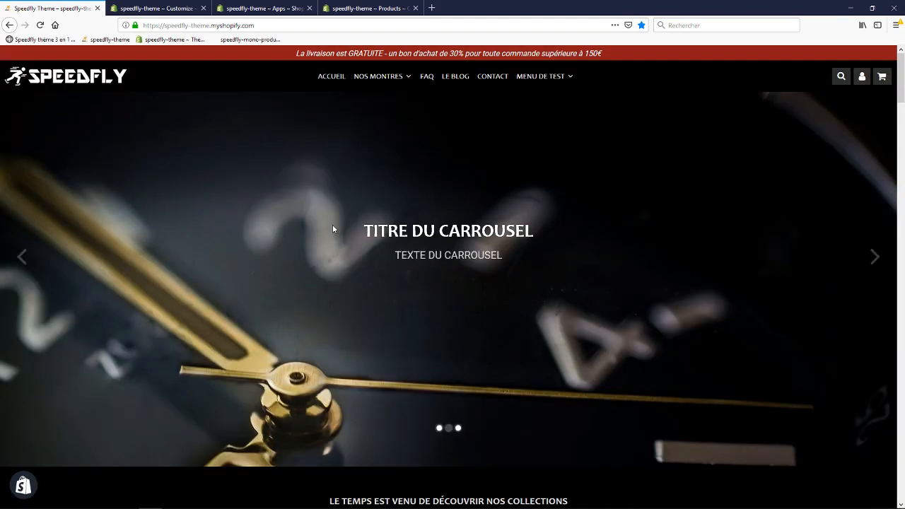
Add the QUANDIN FGM3 watch to the cart from the home page's Montres femme section, and display the mini cart.
scroll(336, 212, down, 10)
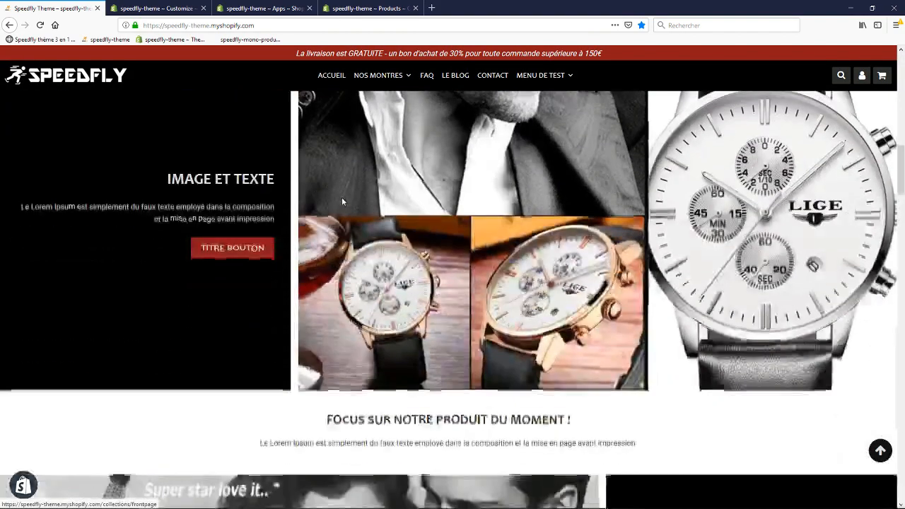
scroll(341, 202, down, 15)
scroll(344, 193, up, 3)
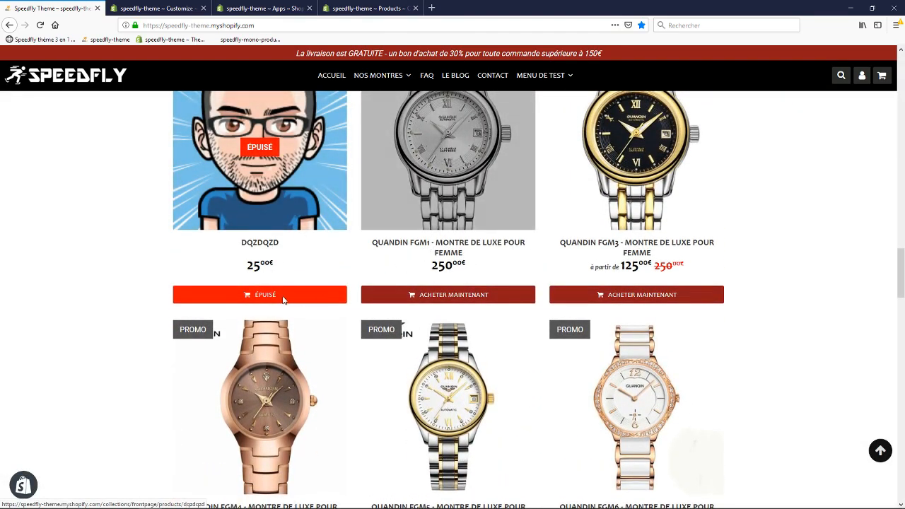
scroll(622, 290, down, 1)
click(613, 246)
click(893, 75)
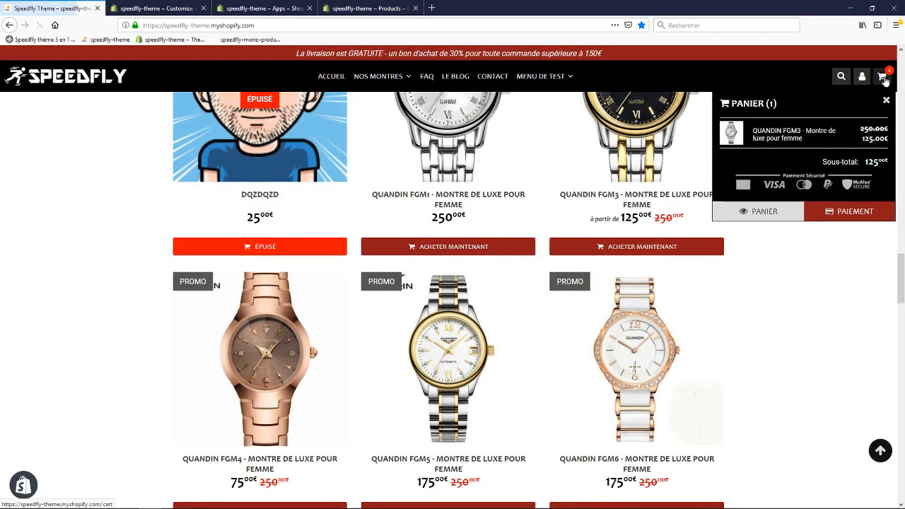
Consult the 1.13 update list, and add a Produit mis en avant section to the home page in the theme editor.
click(273, 7)
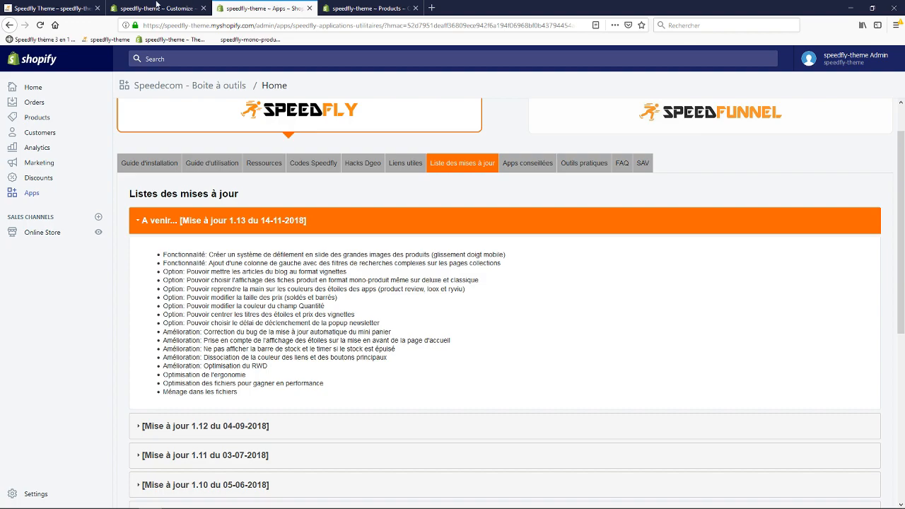
click(84, 8)
click(166, 7)
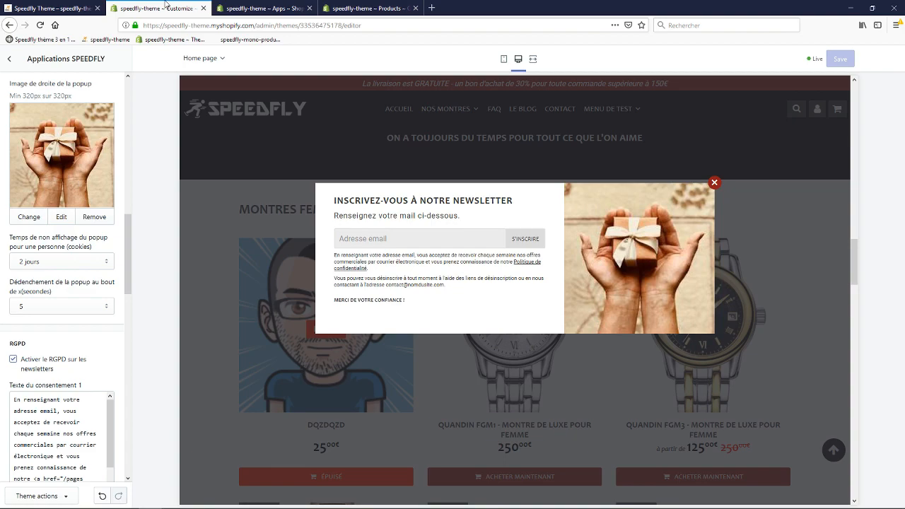
click(10, 63)
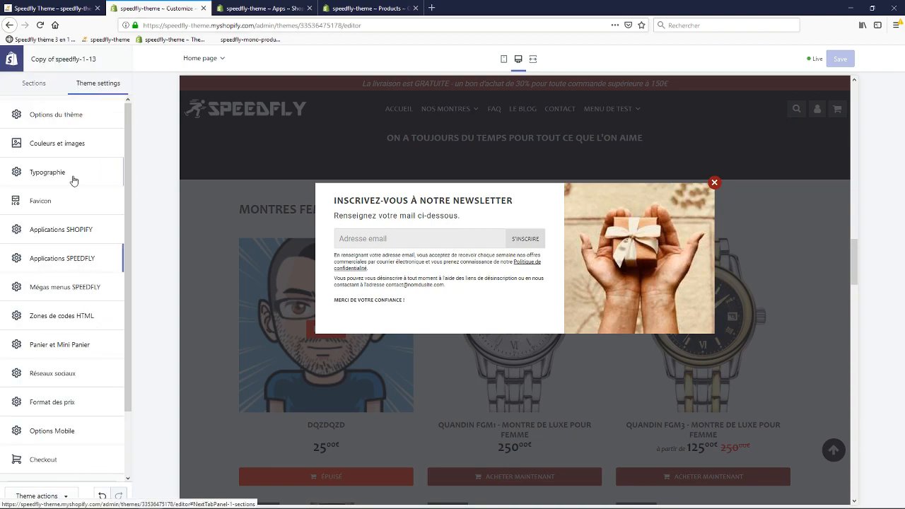
click(34, 84)
scroll(80, 267, down, 2)
click(44, 422)
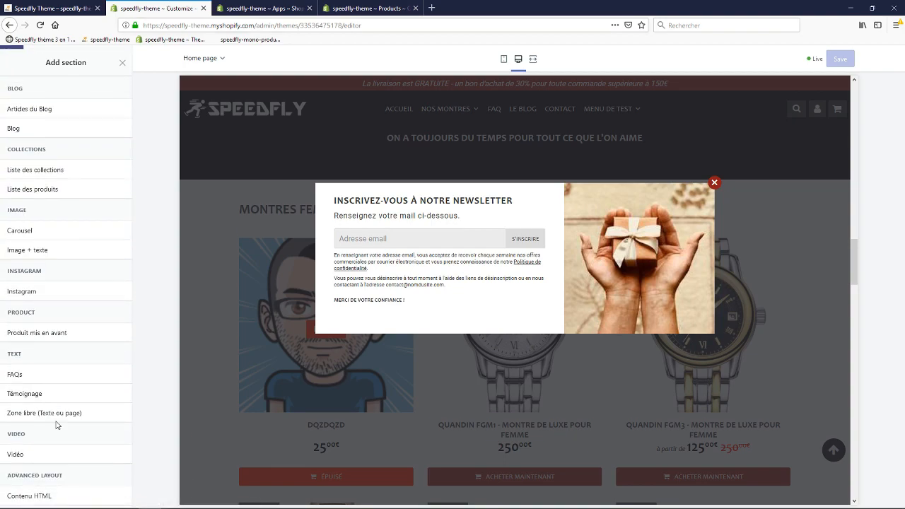
mouse_move(62, 335)
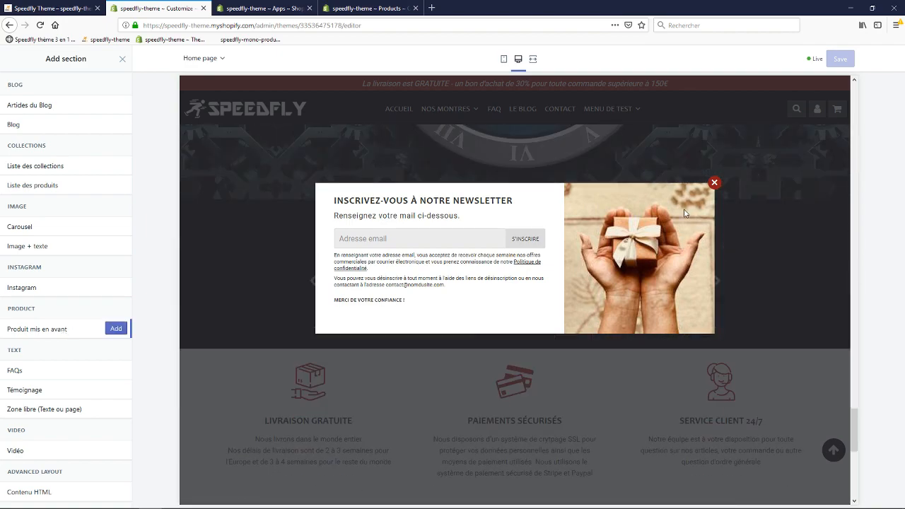
click(714, 183)
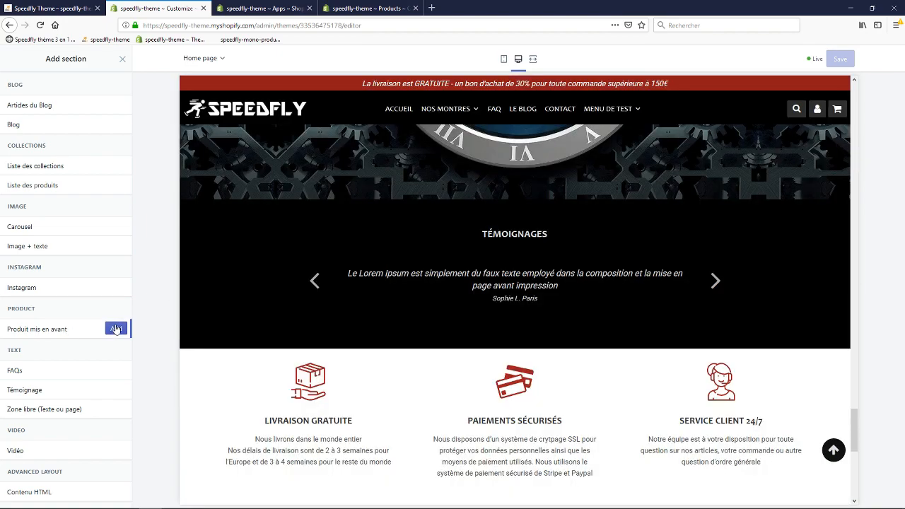
click(116, 329)
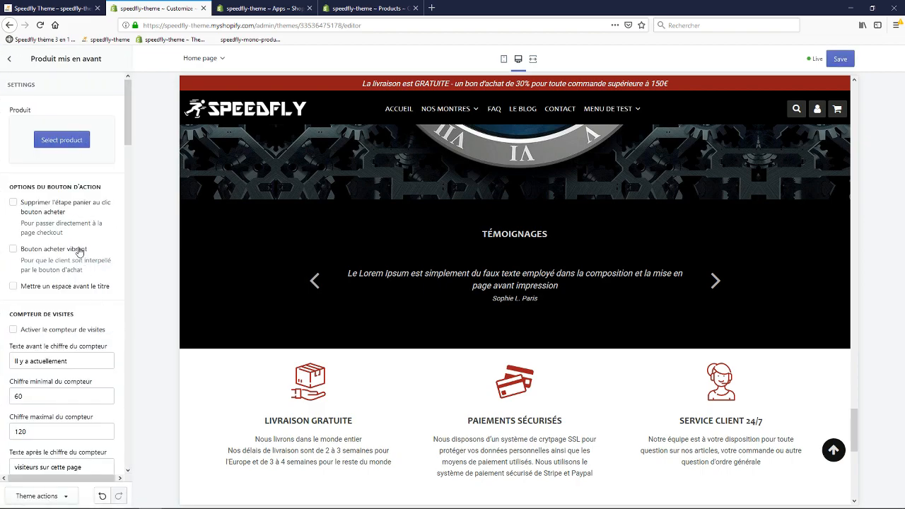
Choose the QUANDIN FGM1 watch as the new section's product, and reload the storefront's home page.
click(61, 140)
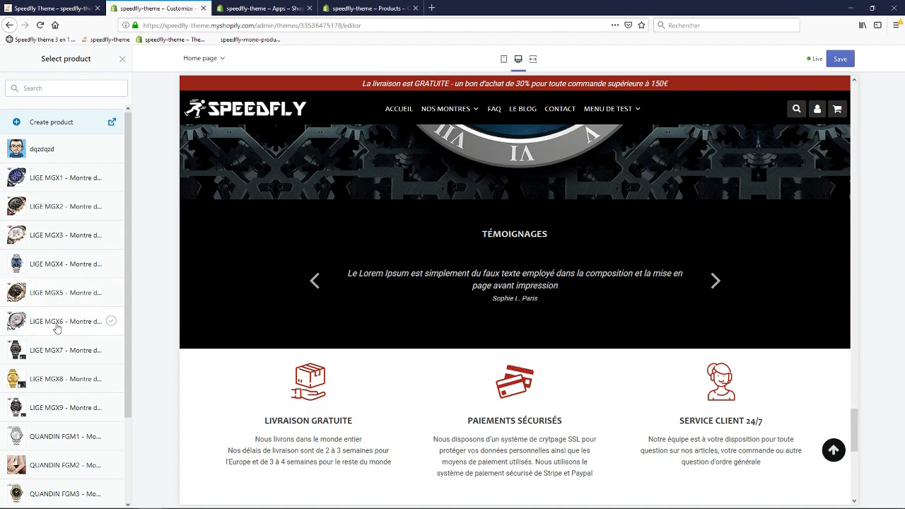
click(62, 434)
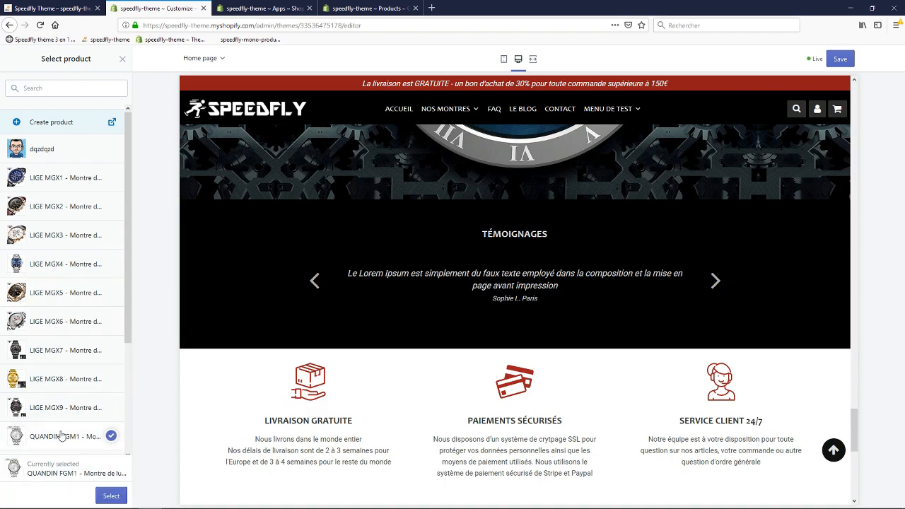
click(115, 499)
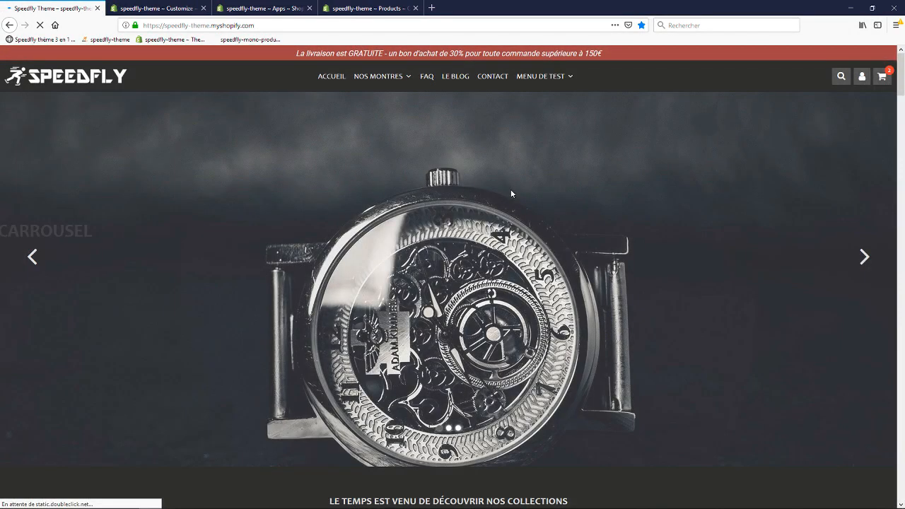
Examine the review stars on the featured QUANDIN FGM1 product near the end of the storefront's home page.
scroll(511, 193, down, 15)
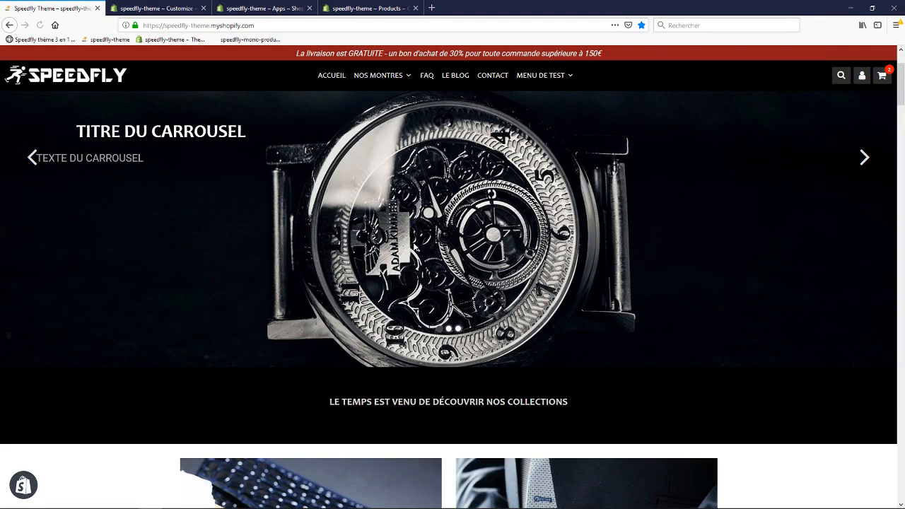
scroll(420, 242, down, 20)
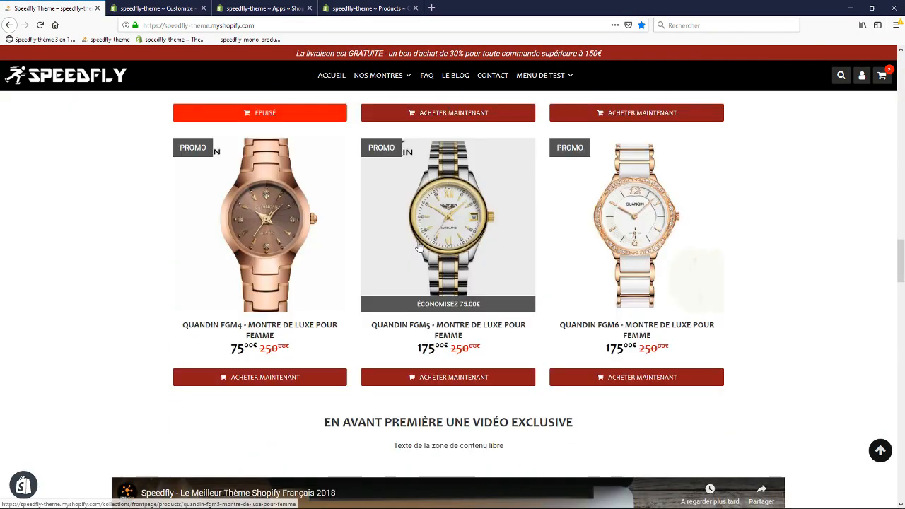
scroll(421, 238, down, 5)
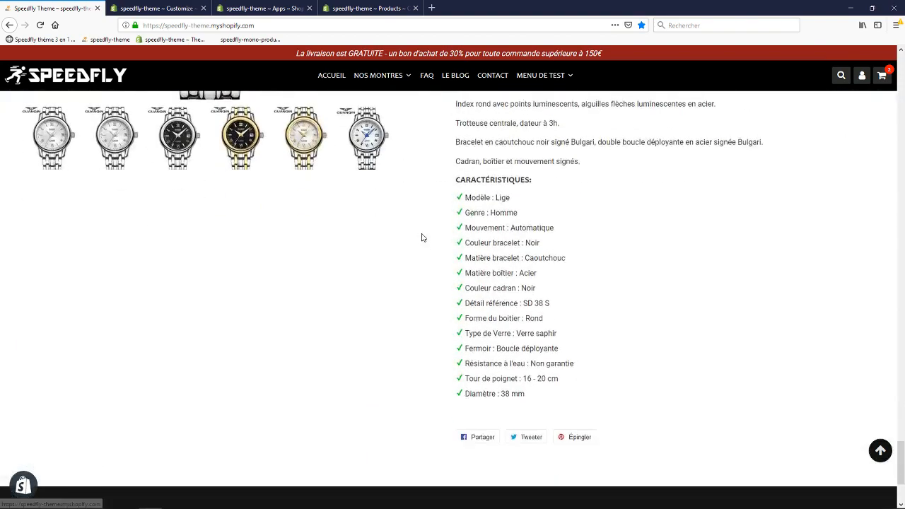
scroll(420, 236, up, 4)
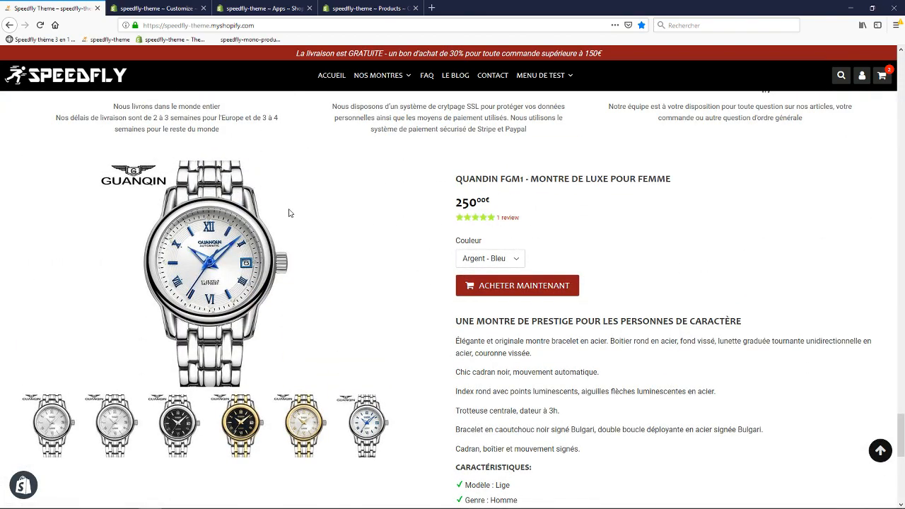
Review the remaining improvements in the 1.13 update list of the Speedecom toolbox app.
click(254, 8)
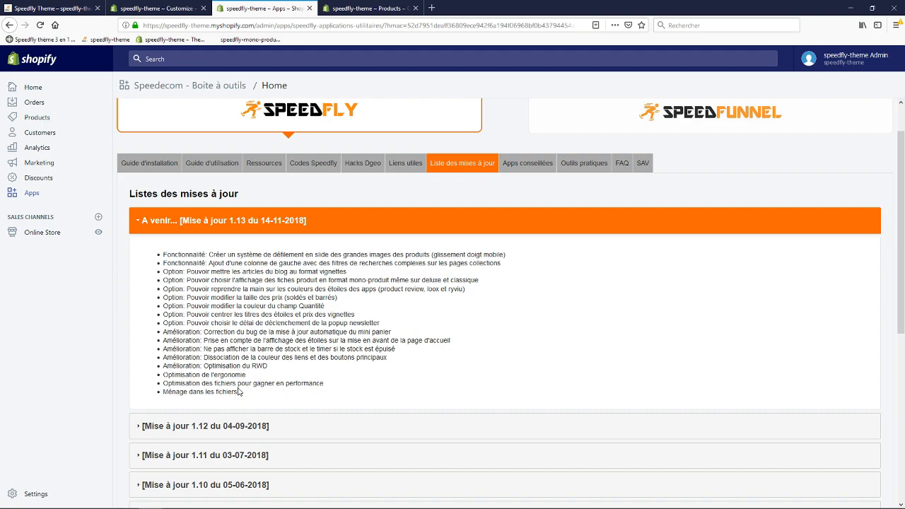
scroll(286, 286, up, 1)
scroll(286, 287, down, 3)
scroll(286, 286, up, 3)
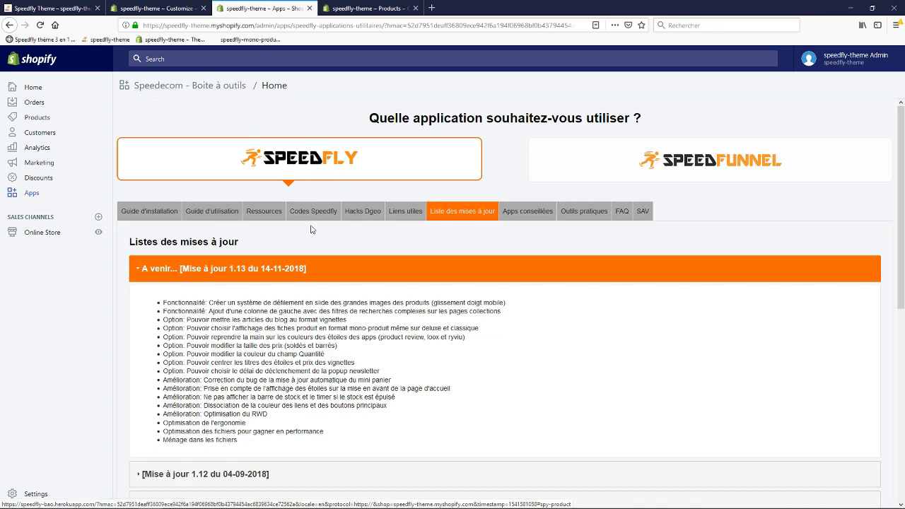
Switch the toolbox app to Speedfunnel and look through its installation guide, demo templates, resources, codes, Hacks Dgeo and useful links.
click(667, 158)
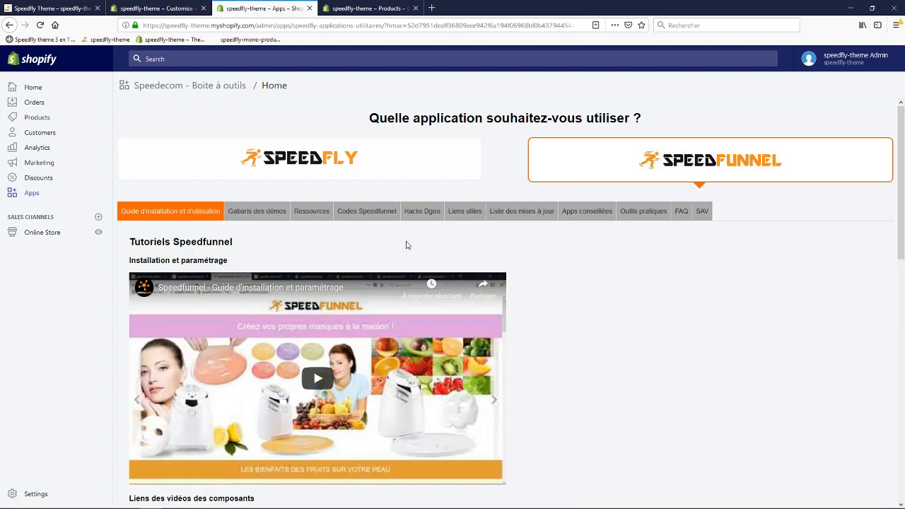
scroll(407, 245, down, 6)
scroll(377, 295, up, 6)
click(266, 215)
click(312, 214)
click(368, 212)
click(422, 212)
click(466, 214)
click(374, 210)
click(316, 212)
click(244, 210)
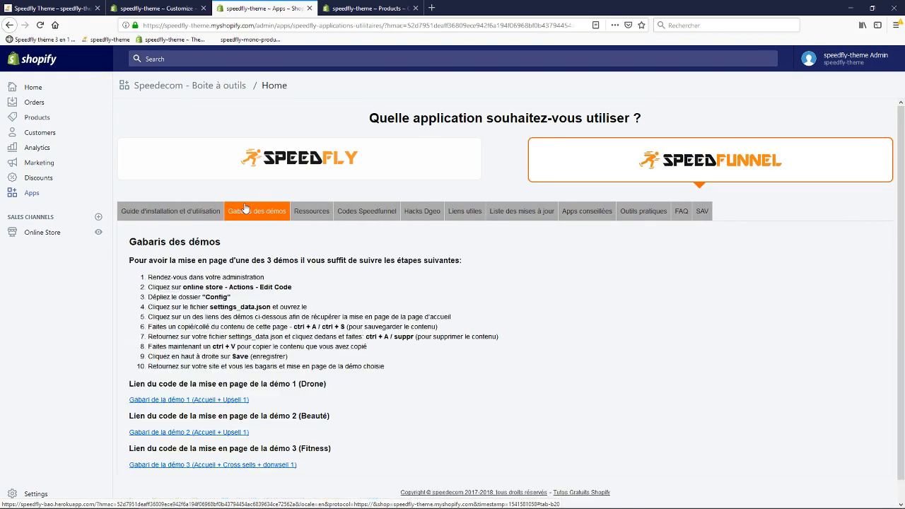
click(191, 213)
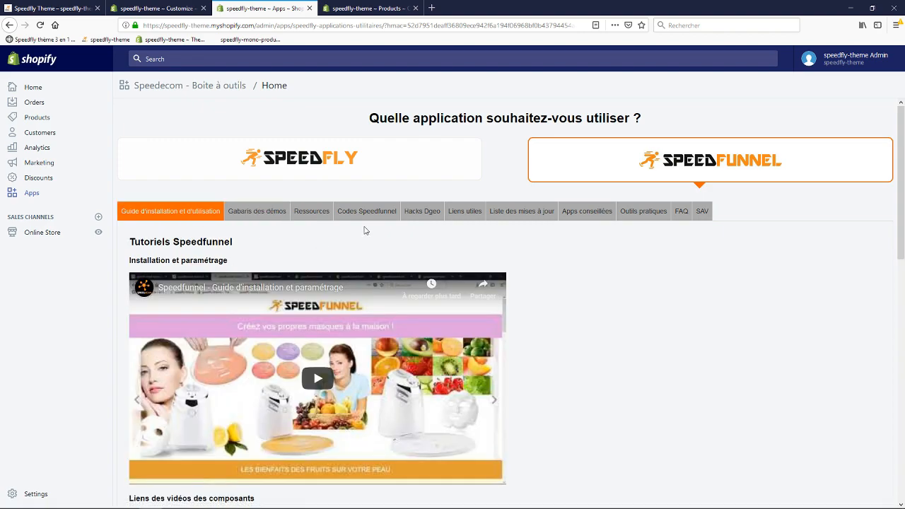